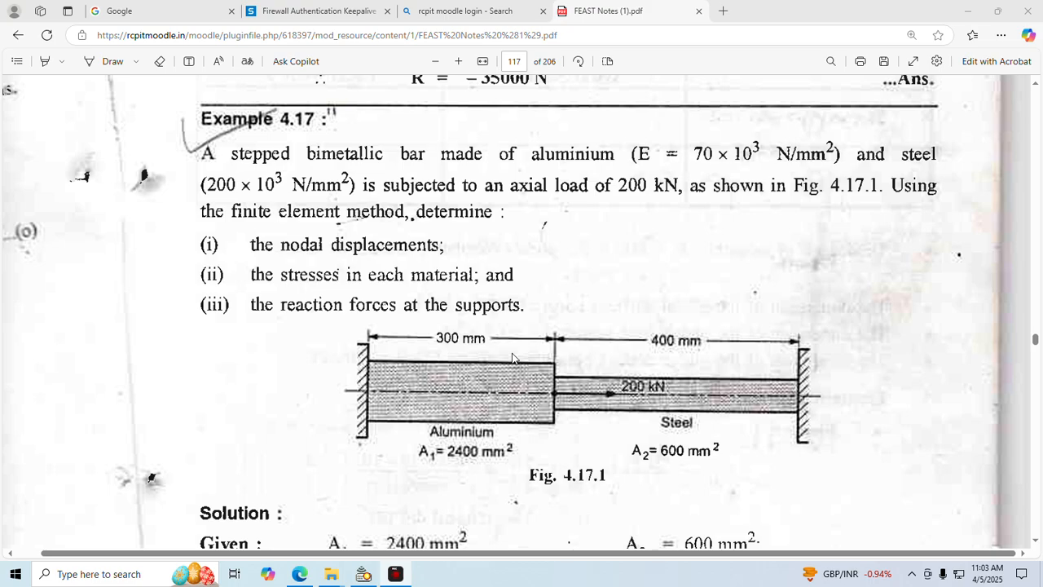
Read the Example 4.17 stepped bimetallic bar problem, covering the finite element method and the three quantities to determine
{"action": "mouse_move", "coordinate": [255, 245]}
{"action": "left_mouse_down"}
{"action": "mouse_move", "coordinate": [407, 244]}
{"action": "mouse_move", "coordinate": [471, 275]}
{"action": "mouse_move", "coordinate": [466, 259]}
{"action": "left_mouse_up"}
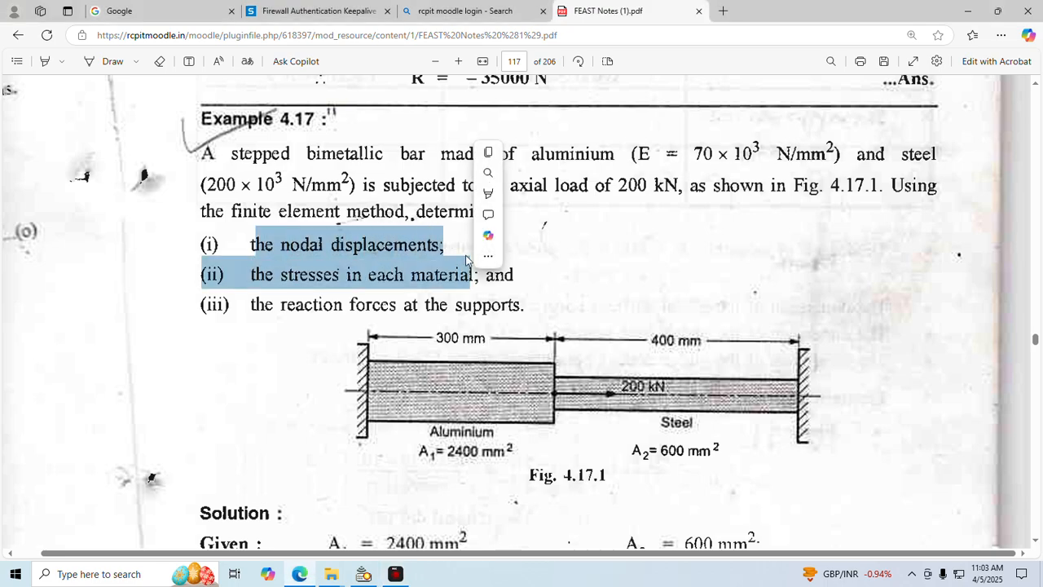
{"action": "left_click", "coordinate": [391, 254]}
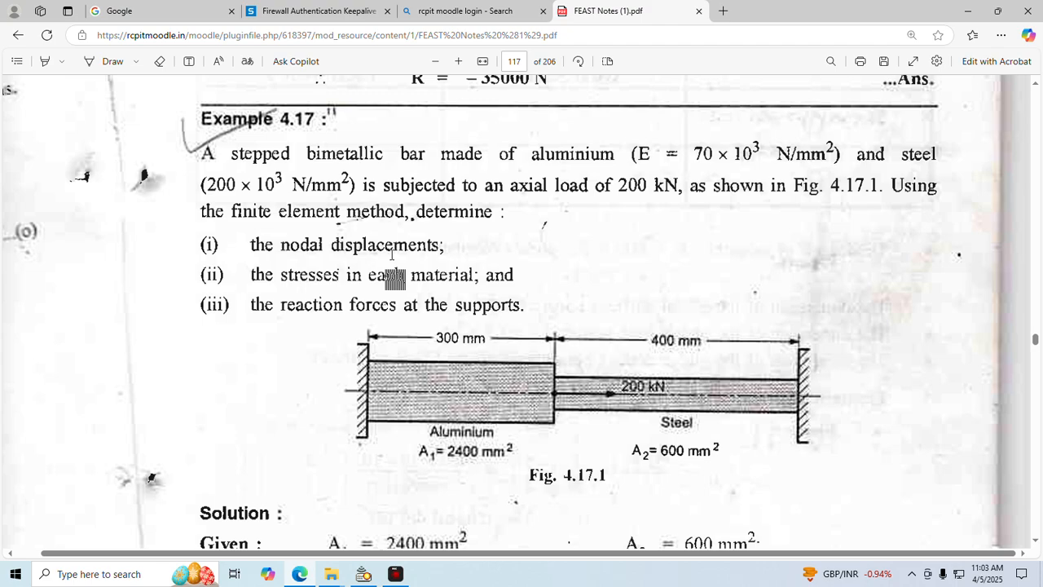
{"action": "left_click_drag", "start_coordinate": [278, 275], "coordinate": [482, 306]}
{"action": "left_click", "coordinate": [291, 307]}
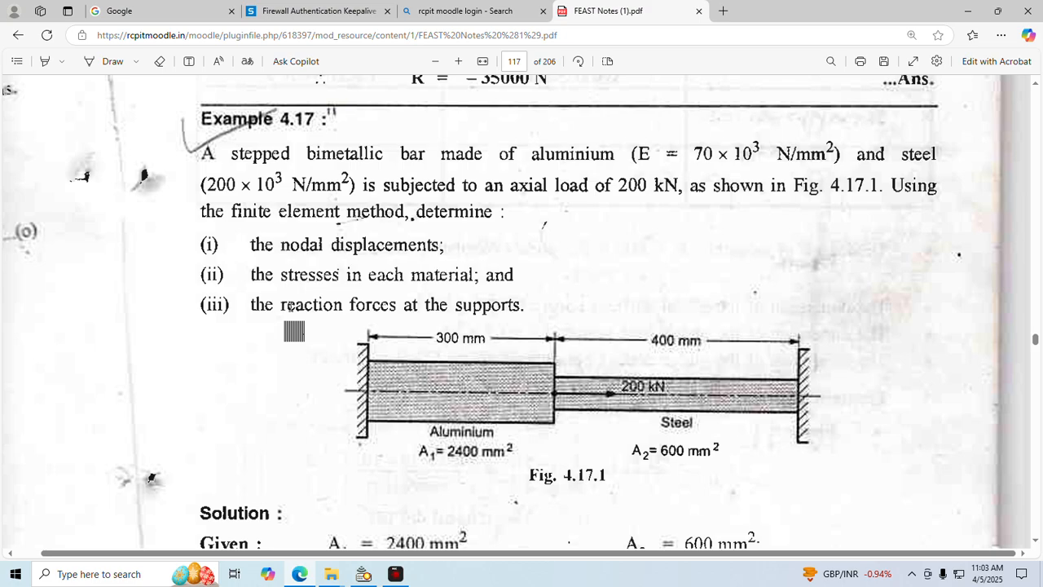
{"action": "left_click_drag", "start_coordinate": [280, 244], "coordinate": [441, 339]}
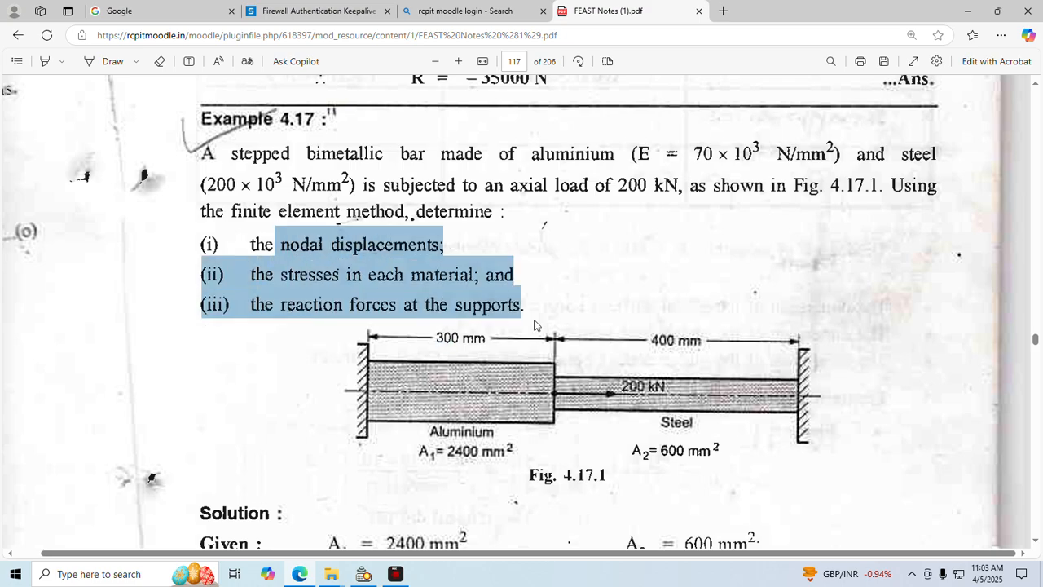
{"action": "left_click", "coordinate": [581, 299]}
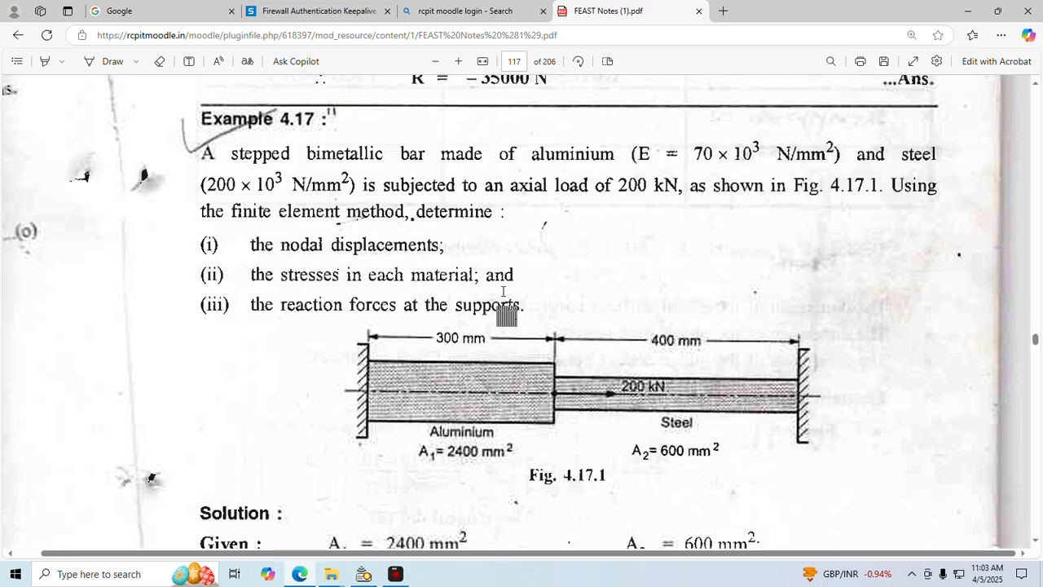
{"action": "left_click_drag", "start_coordinate": [228, 212], "coordinate": [441, 214]}
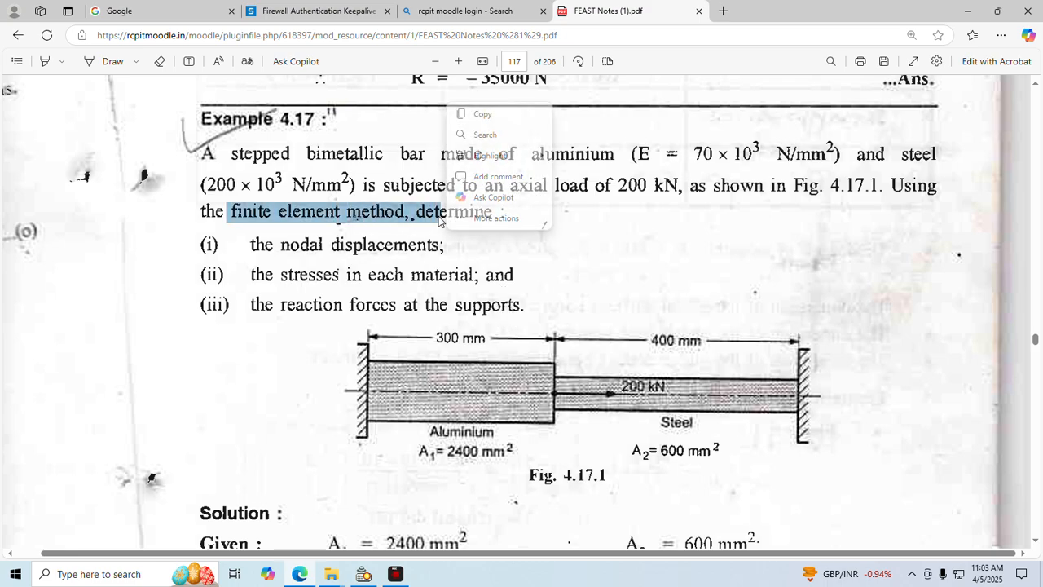
{"action": "left_click", "coordinate": [622, 277]}
Examine the given data of Example 4.17, the two-element model in Fig. 4.17.2 and the element connectivity table
{"action": "scroll", "coordinate": [622, 277], "scroll_direction": "down", "scroll_amount": 5}
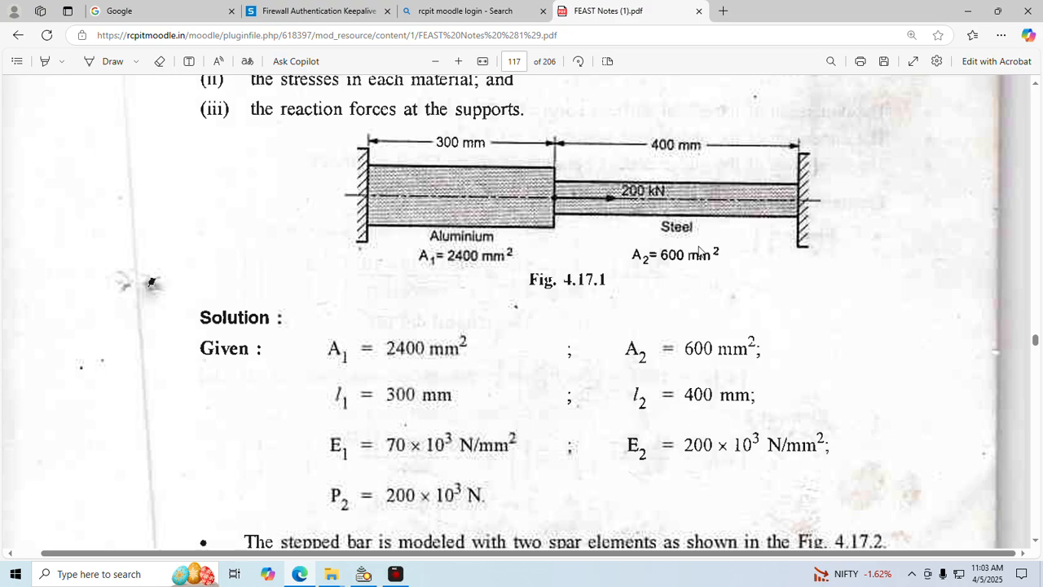
{"action": "scroll", "coordinate": [698, 251], "scroll_direction": "down", "scroll_amount": 10}
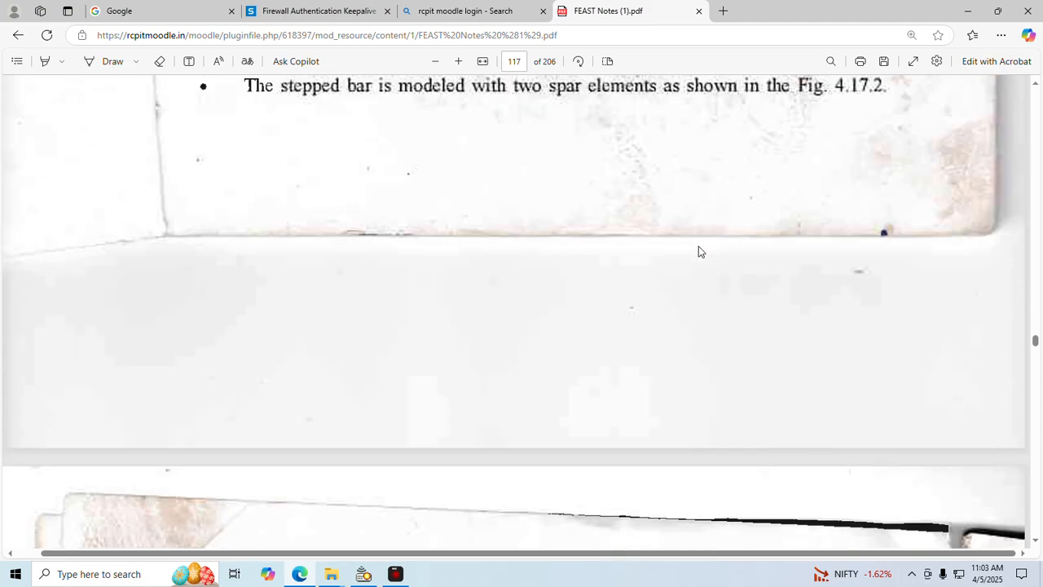
{"action": "scroll", "coordinate": [698, 251], "scroll_direction": "down", "scroll_amount": 3}
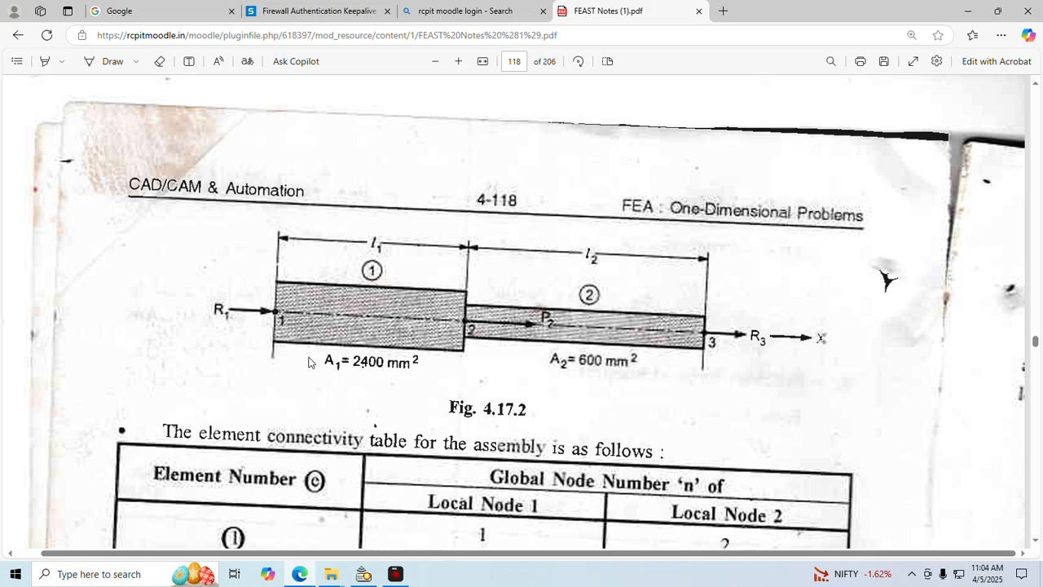
{"action": "scroll", "coordinate": [308, 362], "scroll_direction": "down", "scroll_amount": 1}
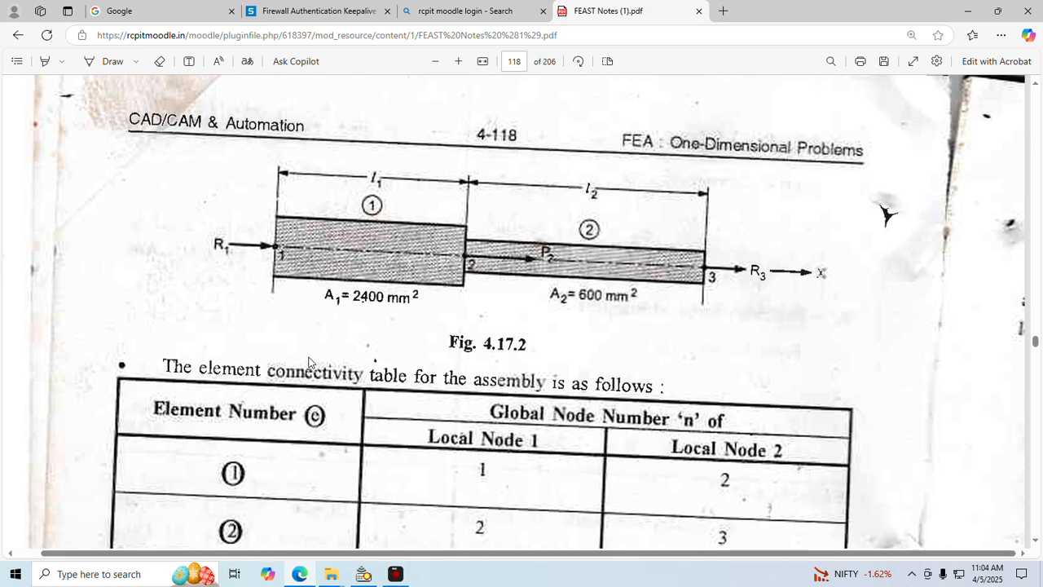
{"action": "scroll", "coordinate": [308, 362], "scroll_direction": "down", "scroll_amount": 2}
{"action": "scroll", "coordinate": [308, 362], "scroll_direction": "down", "scroll_amount": 2}
{"action": "scroll", "coordinate": [308, 362], "scroll_direction": "up", "scroll_amount": 2}
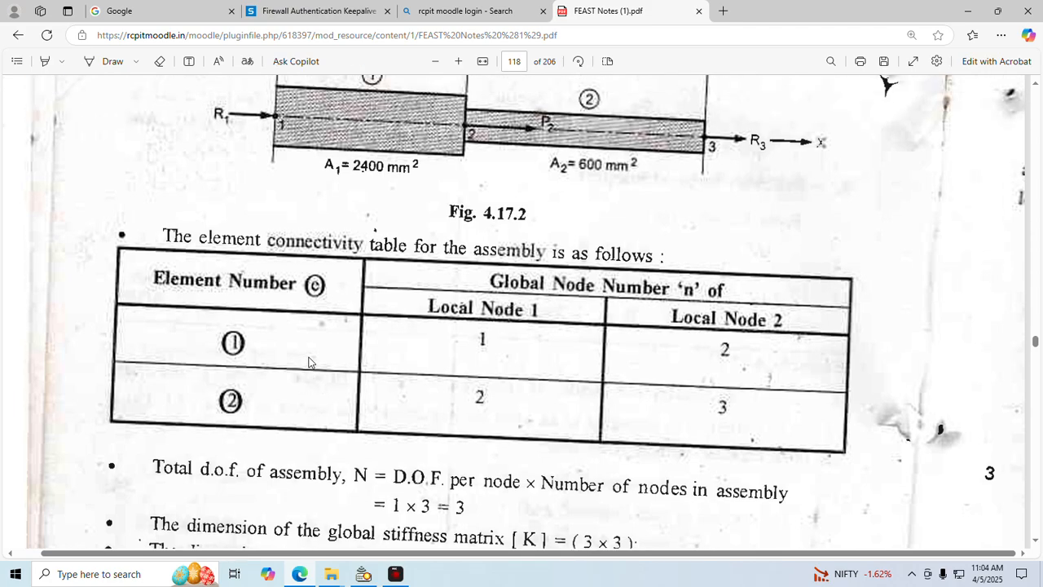
{"action": "scroll", "coordinate": [308, 362], "scroll_direction": "up", "scroll_amount": 1}
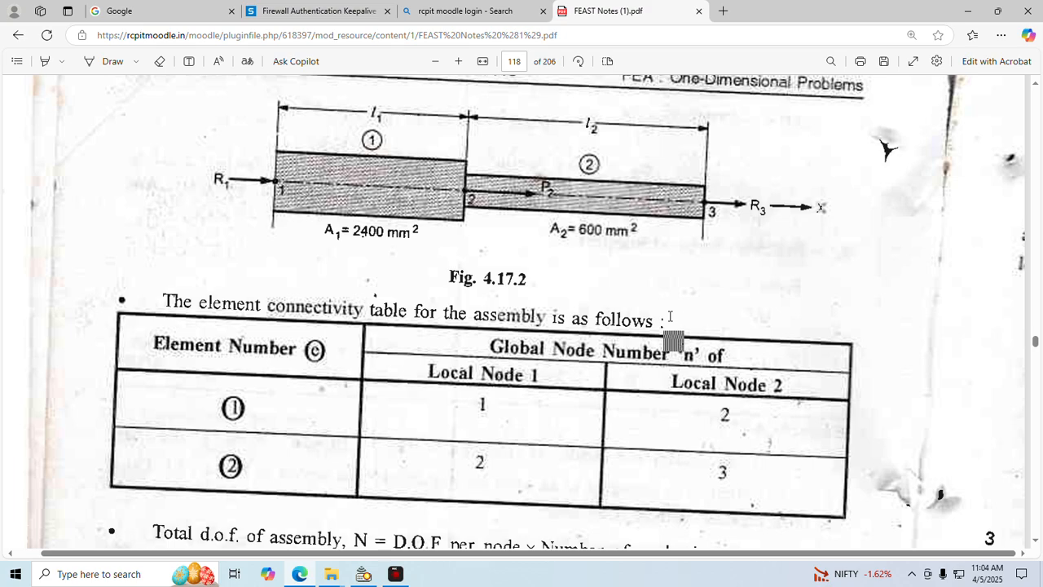
{"action": "scroll", "coordinate": [550, 356], "scroll_direction": "up", "scroll_amount": 1}
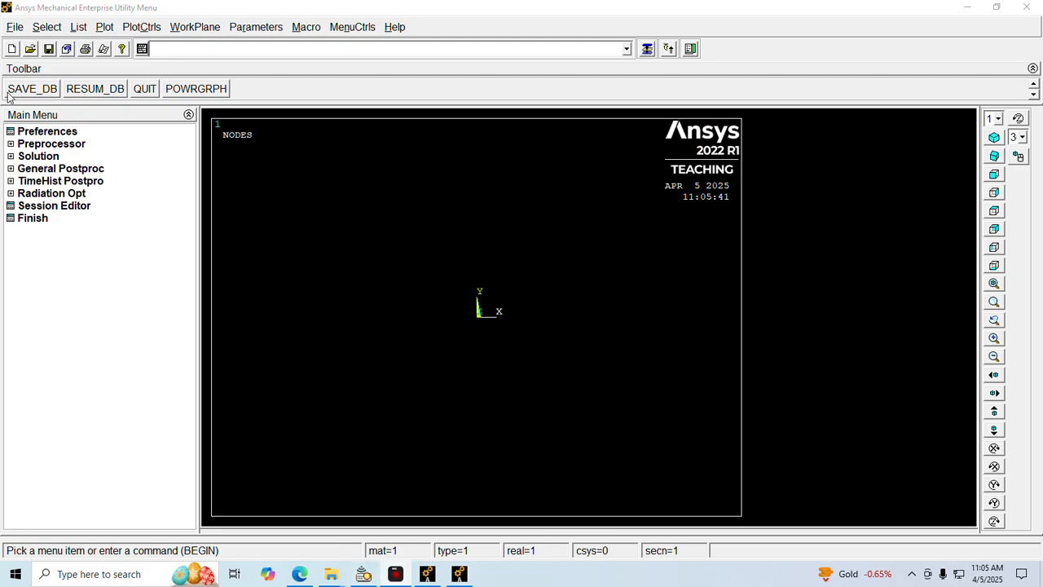
In Ansys Mechanical APDL, clear the database and start new with the Do not read file option
{"action": "left_click", "coordinate": [15, 27]}
{"action": "left_click", "coordinate": [32, 46]}
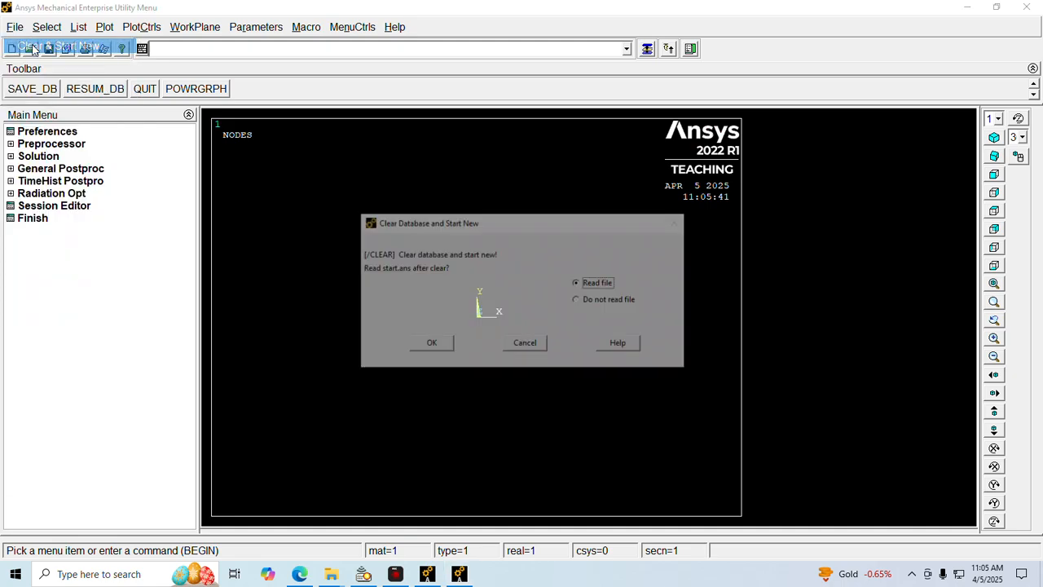
{"action": "left_click", "coordinate": [577, 300]}
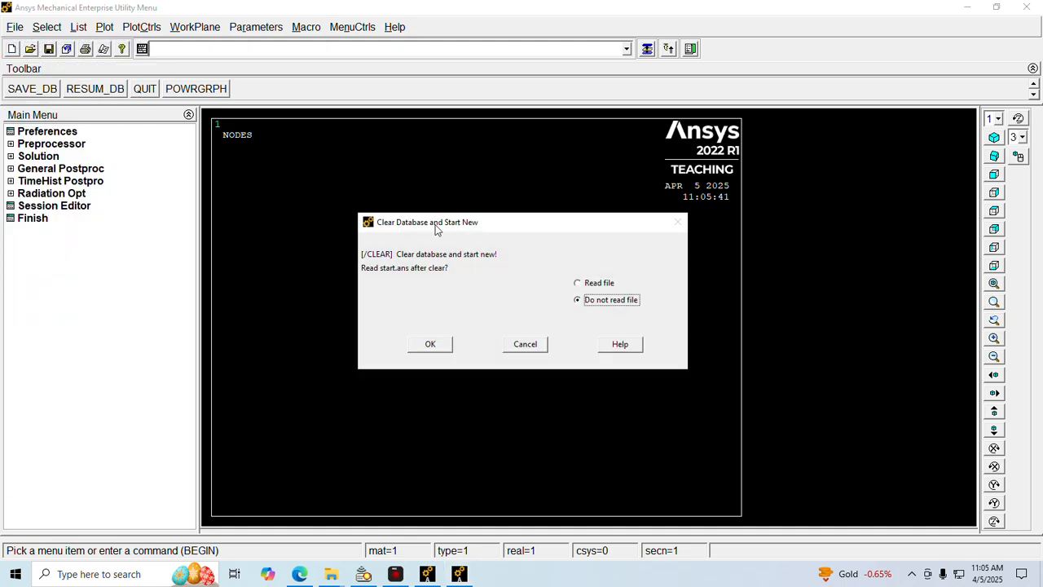
{"action": "left_click", "coordinate": [430, 344]}
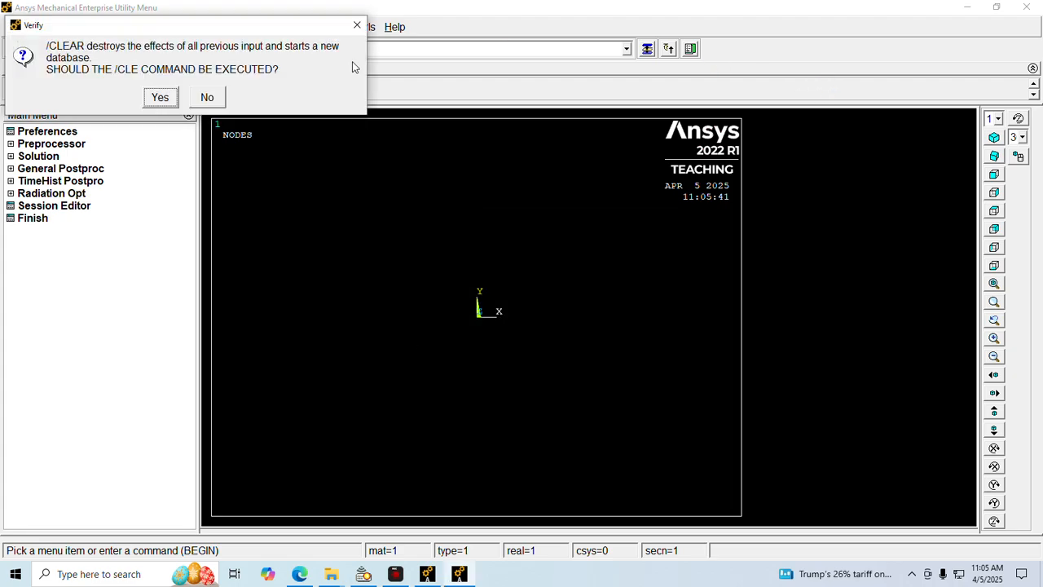
{"action": "left_click", "coordinate": [160, 96]}
Change the jobname to Bimetallicstepedbar and enable new log and error files
{"action": "left_click", "coordinate": [15, 27]}
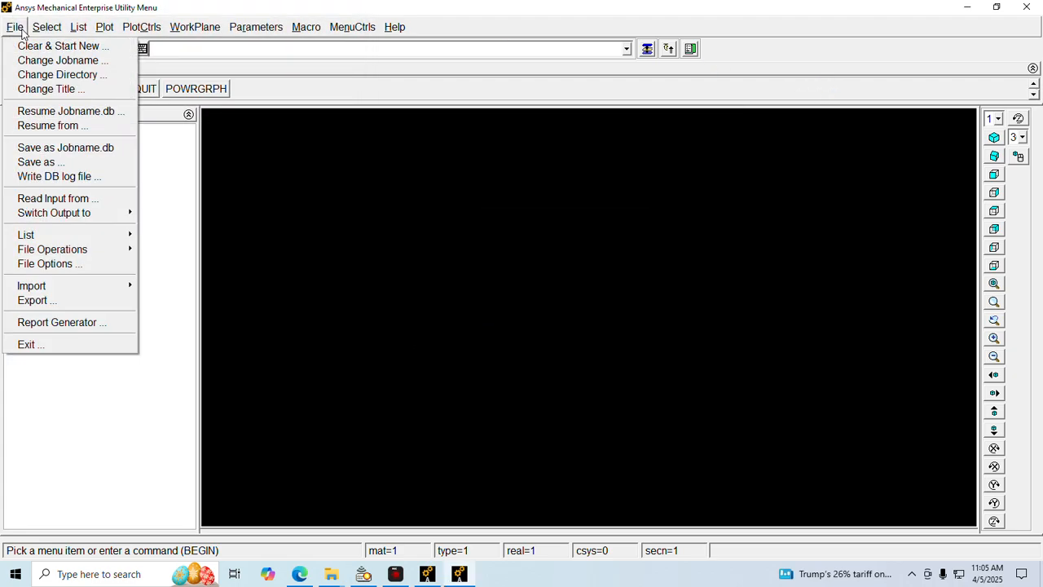
{"action": "left_click", "coordinate": [53, 61]}
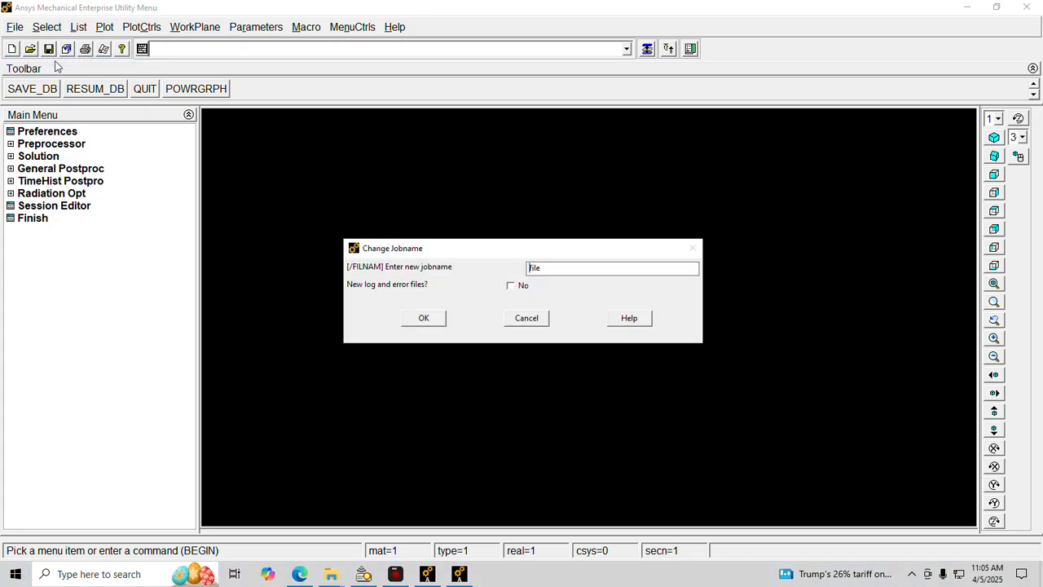
{"action": "double_click", "coordinate": [535, 268]}
{"action": "key", "text": "BackSpace"}
{"action": "type", "text": "Bimetalic"}
{"action": "key", "text": "BackSpace"}
{"action": "key", "text": "BackSpace"}
{"action": "key", "text": "BackSpace"}
{"action": "type", "text": "lic steppp"}
{"action": "key", "text": "BackSpace"}
{"action": "key", "text": "BackSpace"}
{"action": "type", "text": "ed bar"}
{"action": "key", "text": "Tab"}
{"action": "key", "text": "space"}
{"action": "left_click", "coordinate": [417, 314]}
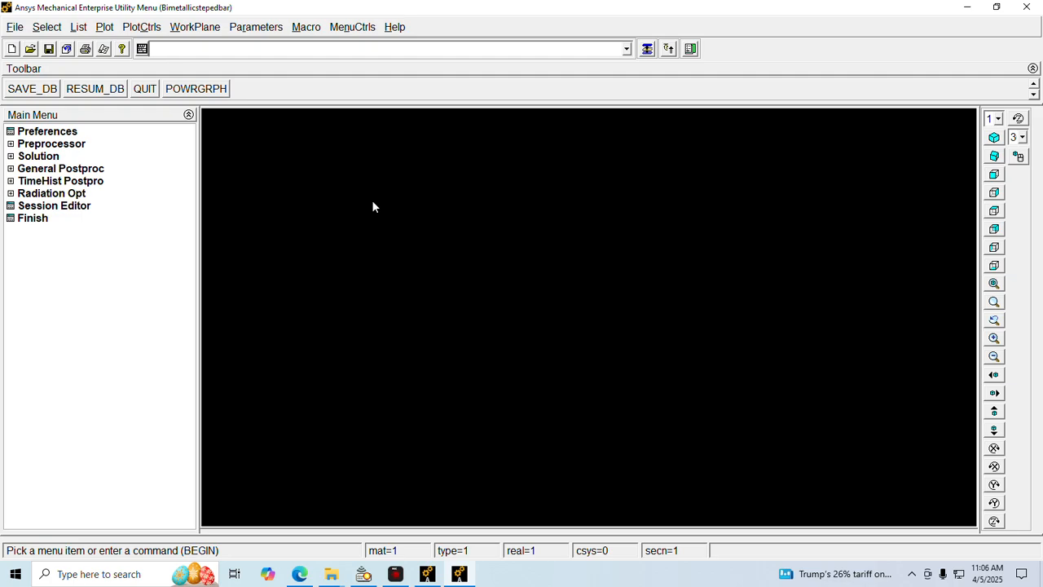
Change the working directory to the HKW folder on the E: drive
{"action": "key", "text": "alt+f"}
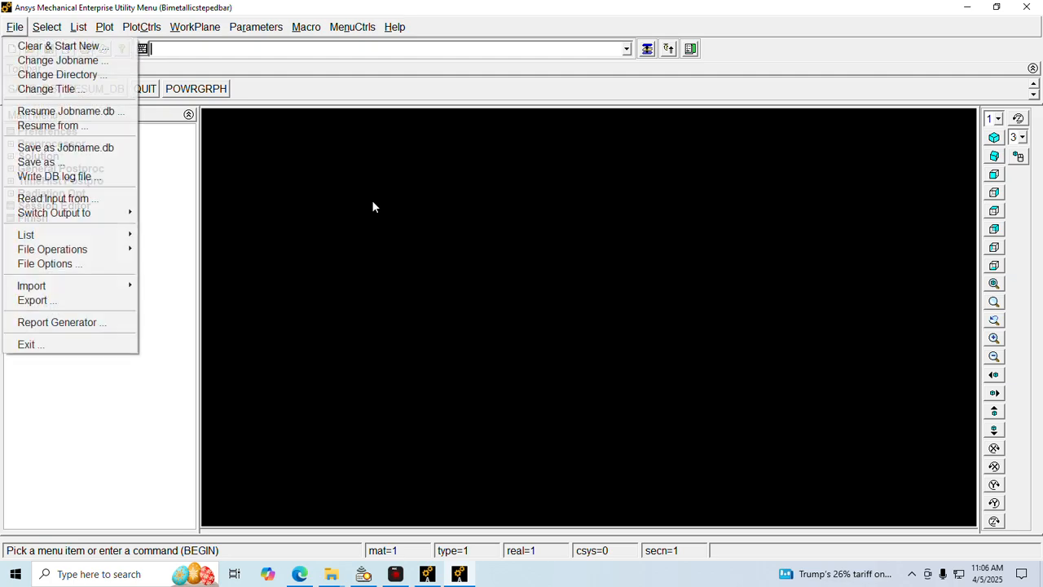
{"action": "key", "text": "Down"}
{"action": "key", "text": "Down"}
{"action": "key", "text": "Down"}
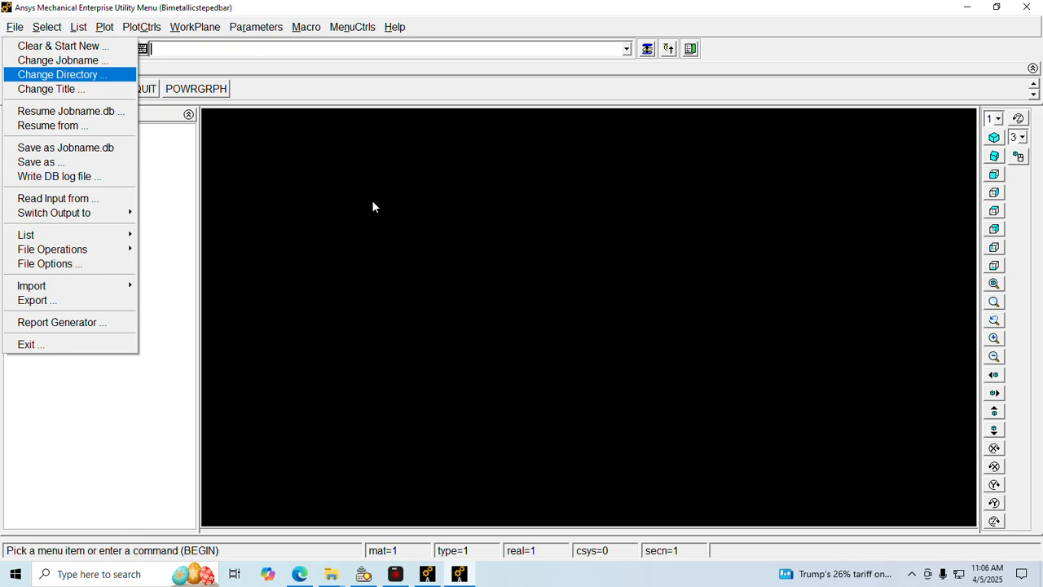
{"action": "key", "text": "Return"}
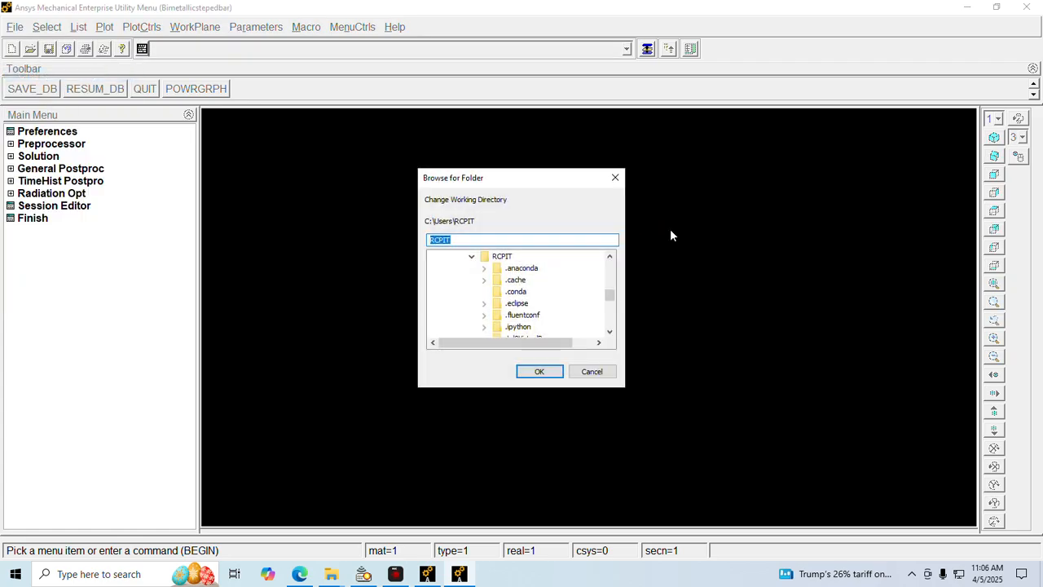
{"action": "left_click", "coordinate": [471, 258]}
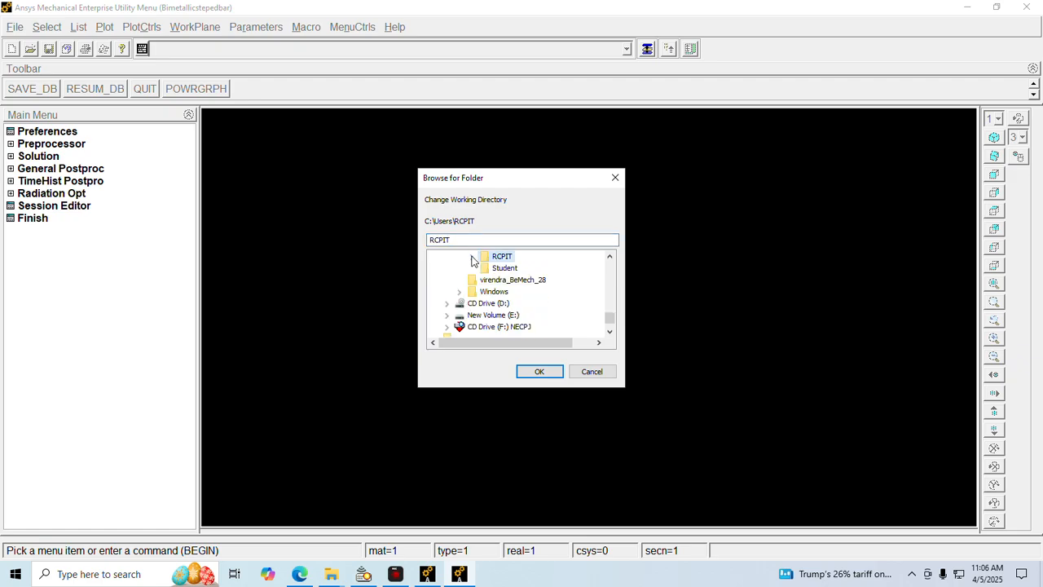
{"action": "scroll", "coordinate": [473, 259], "scroll_direction": "up", "scroll_amount": 8}
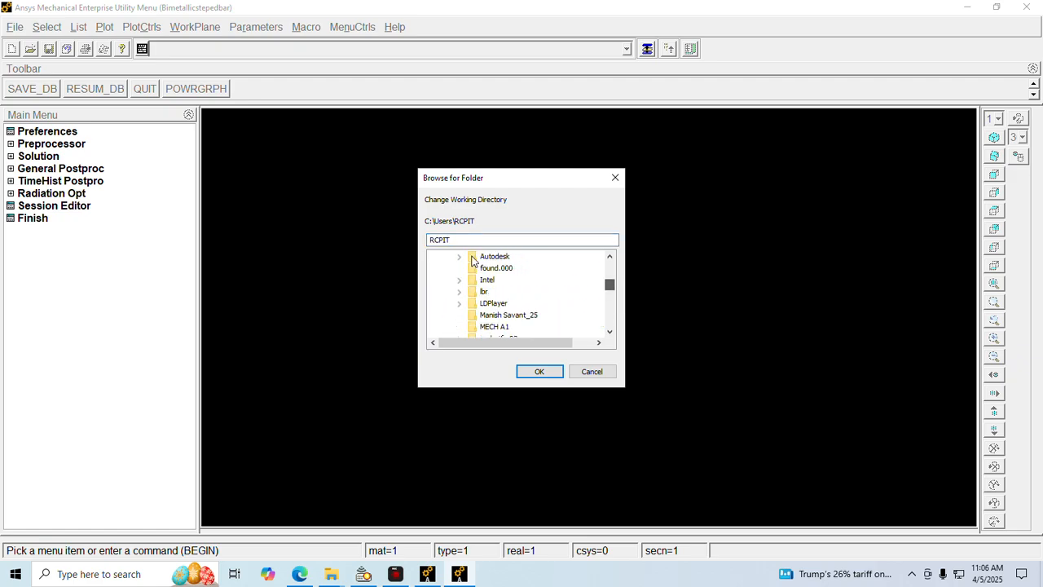
{"action": "scroll", "coordinate": [472, 260], "scroll_direction": "down", "scroll_amount": 5}
{"action": "left_click", "coordinate": [447, 280]}
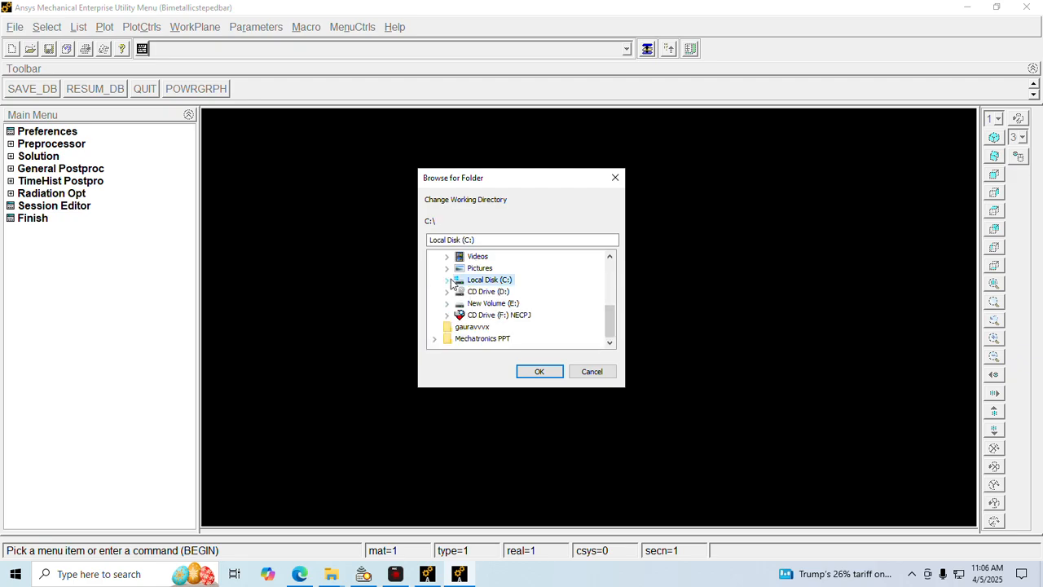
{"action": "key", "text": "Down"}
{"action": "key", "text": "Down"}
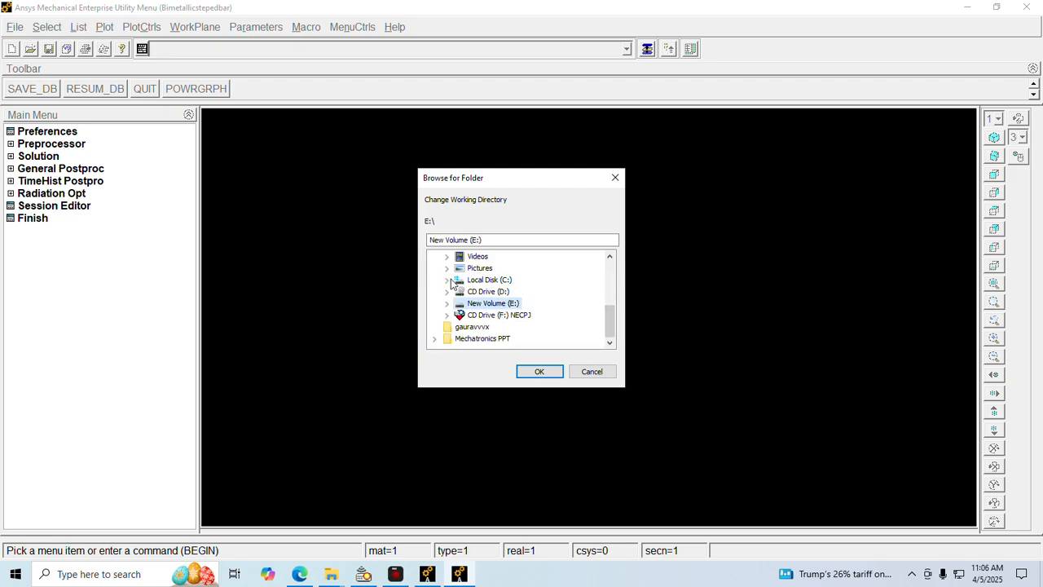
{"action": "key", "text": "Right"}
{"action": "left_click", "coordinate": [486, 315]}
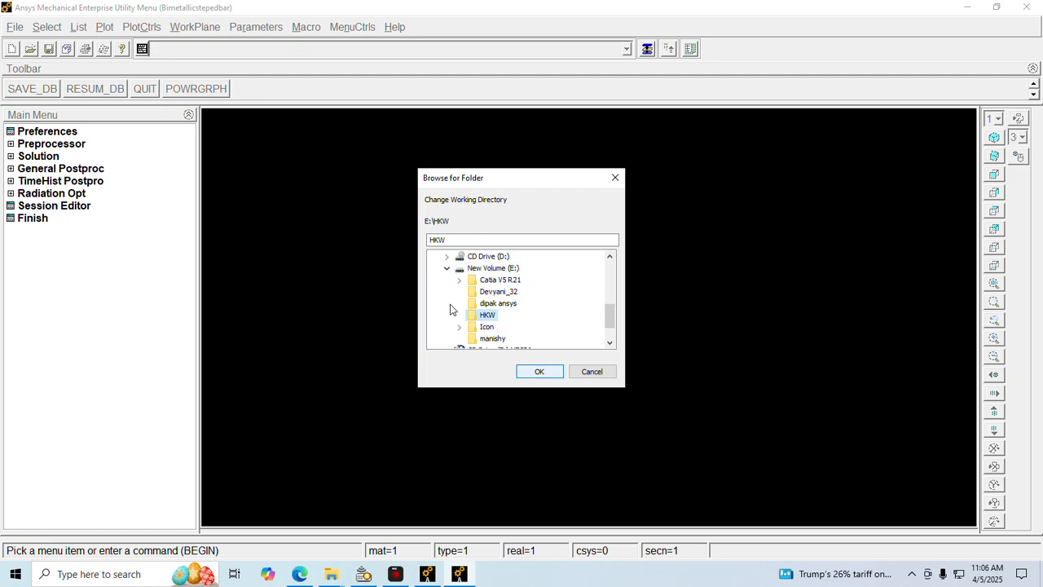
{"action": "left_click", "coordinate": [546, 375]}
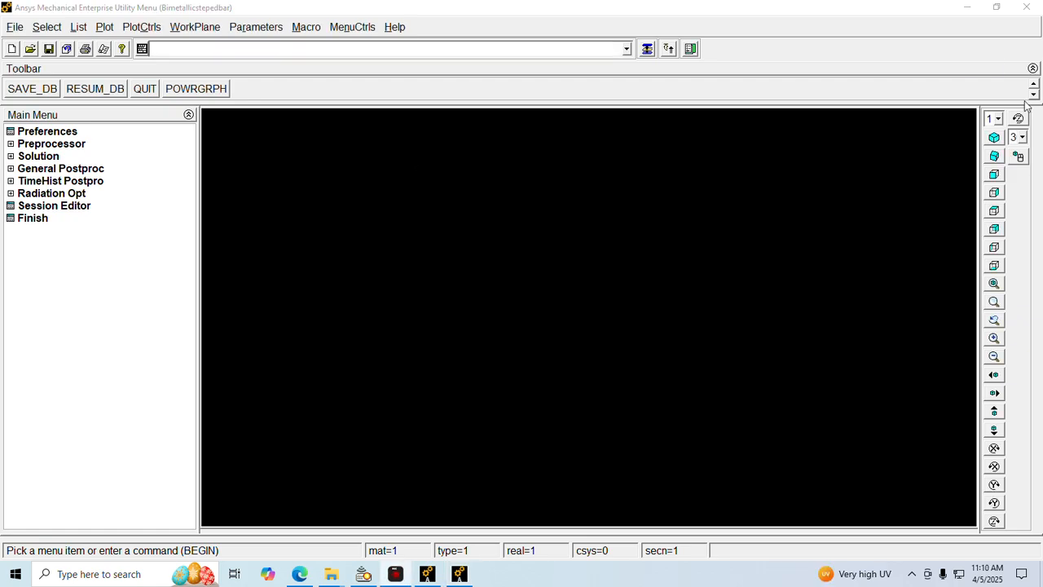
Set the GUI filtering preferences to the Structural discipline
{"action": "left_click", "coordinate": [49, 131]}
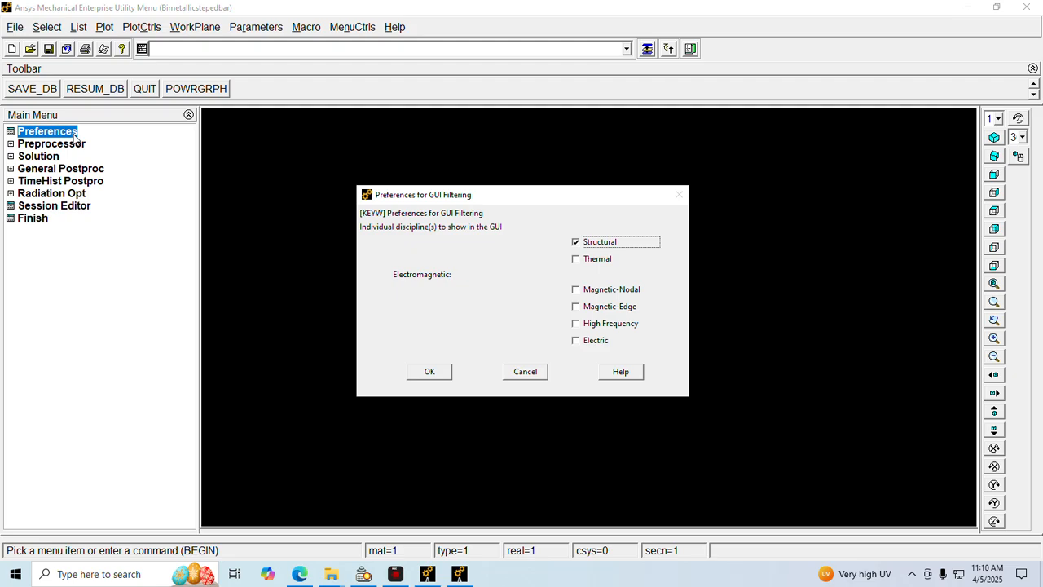
{"action": "left_click", "coordinate": [430, 371]}
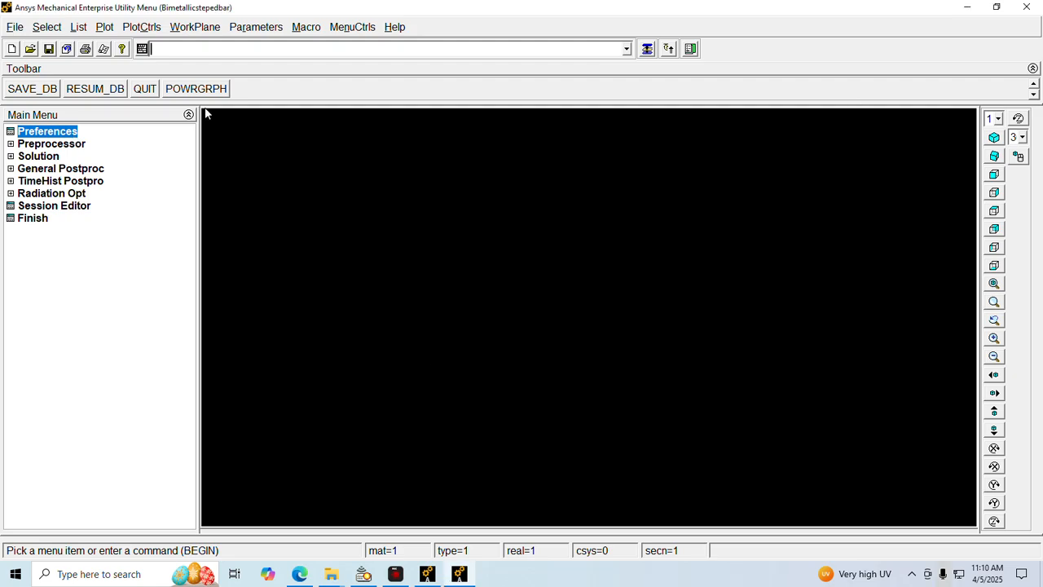
Add a Beam 2 node 188 element type with reference number 1
{"action": "left_click", "coordinate": [79, 144]}
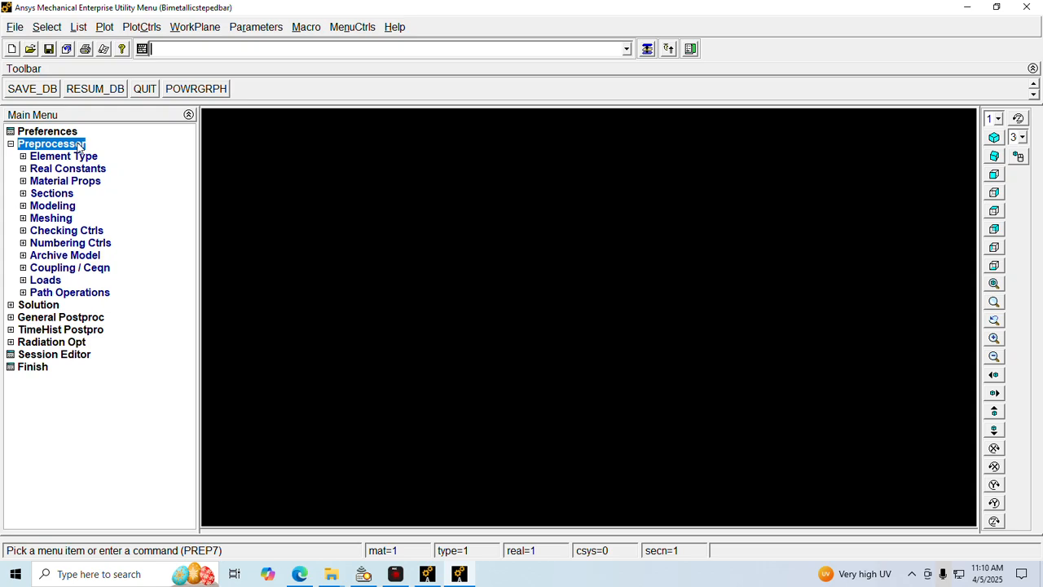
{"action": "left_click", "coordinate": [87, 158]}
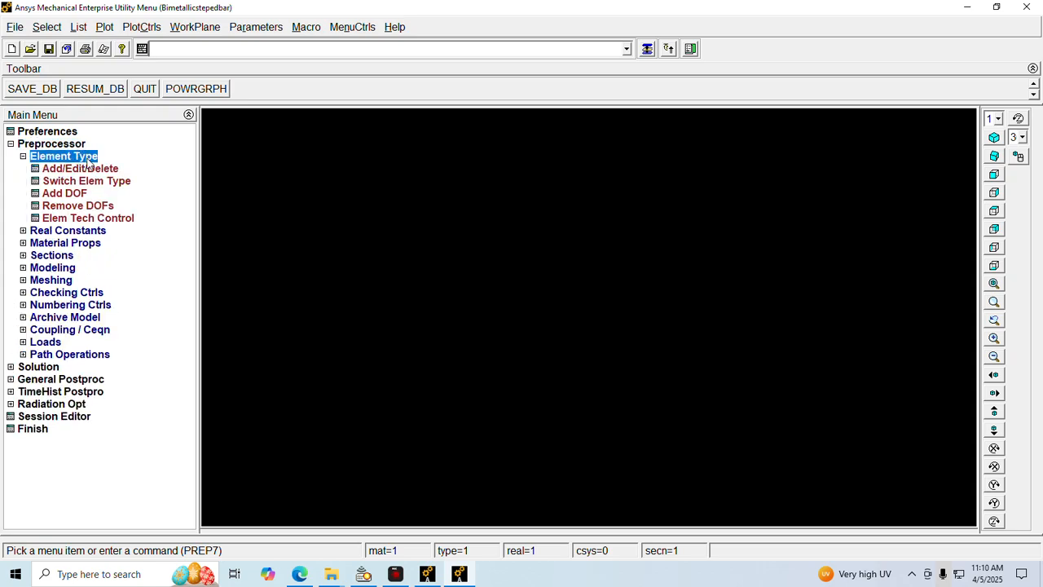
{"action": "left_click", "coordinate": [88, 167]}
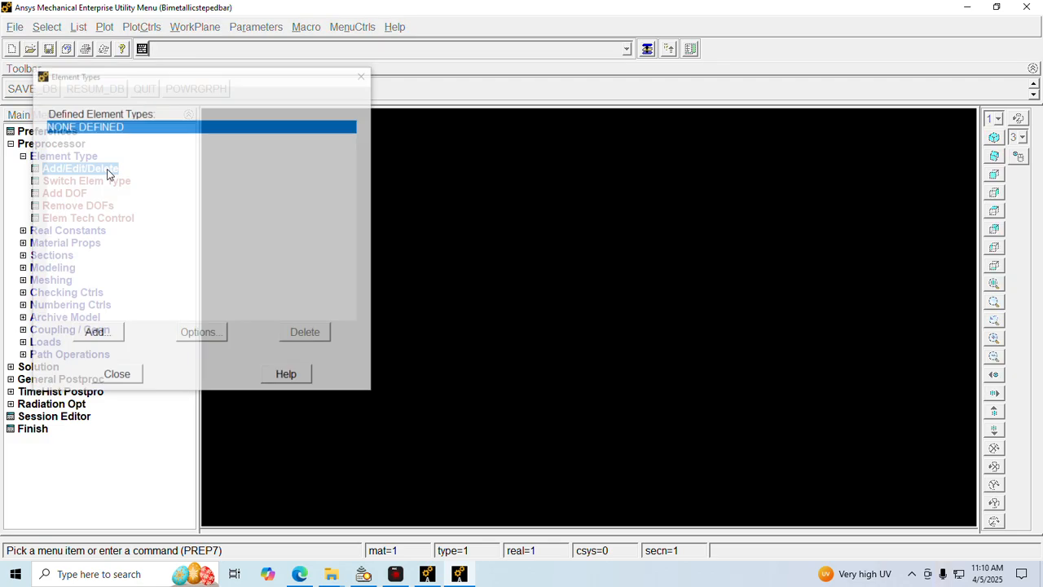
{"action": "left_click", "coordinate": [96, 333]}
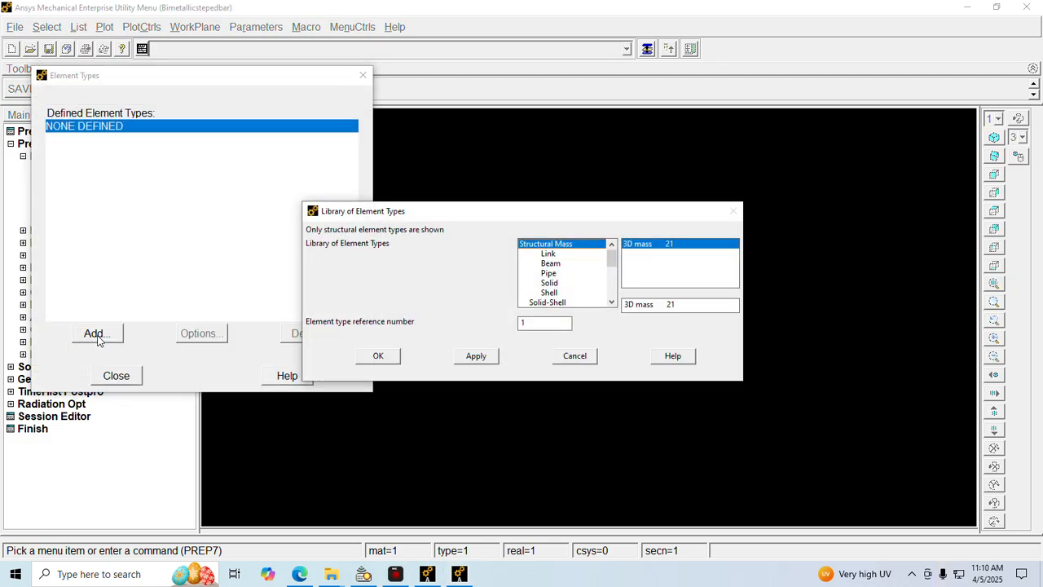
{"action": "key", "text": "Down"}
{"action": "key", "text": "Down"}
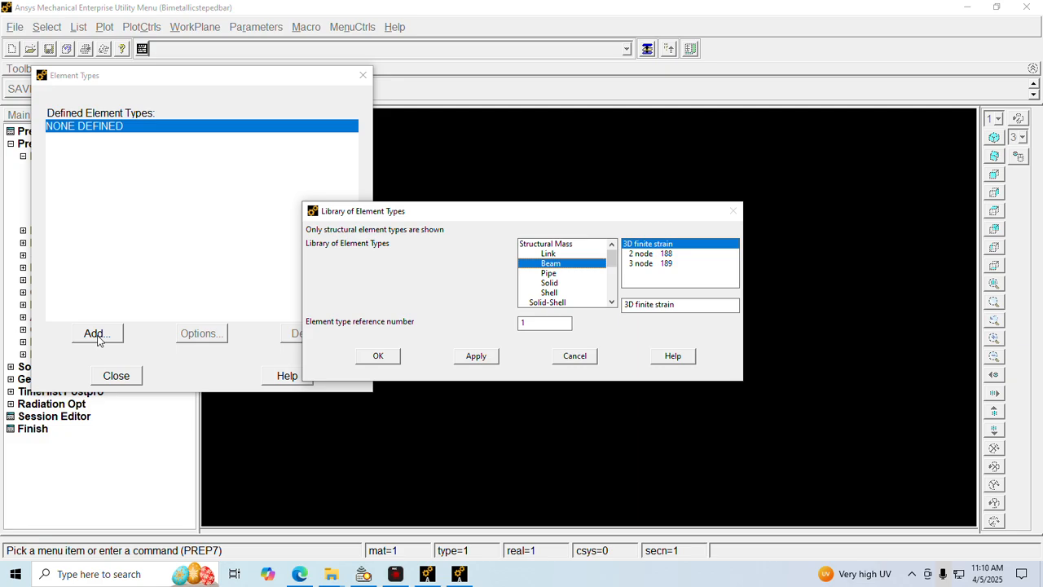
{"action": "key", "text": "Tab"}
{"action": "key", "text": "Down"}
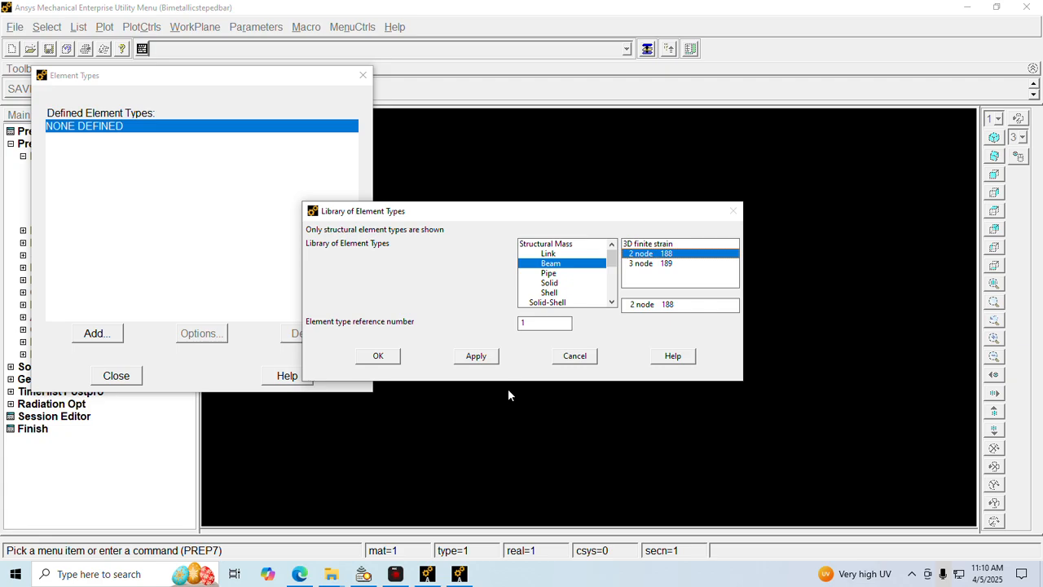
{"action": "left_click", "coordinate": [383, 356]}
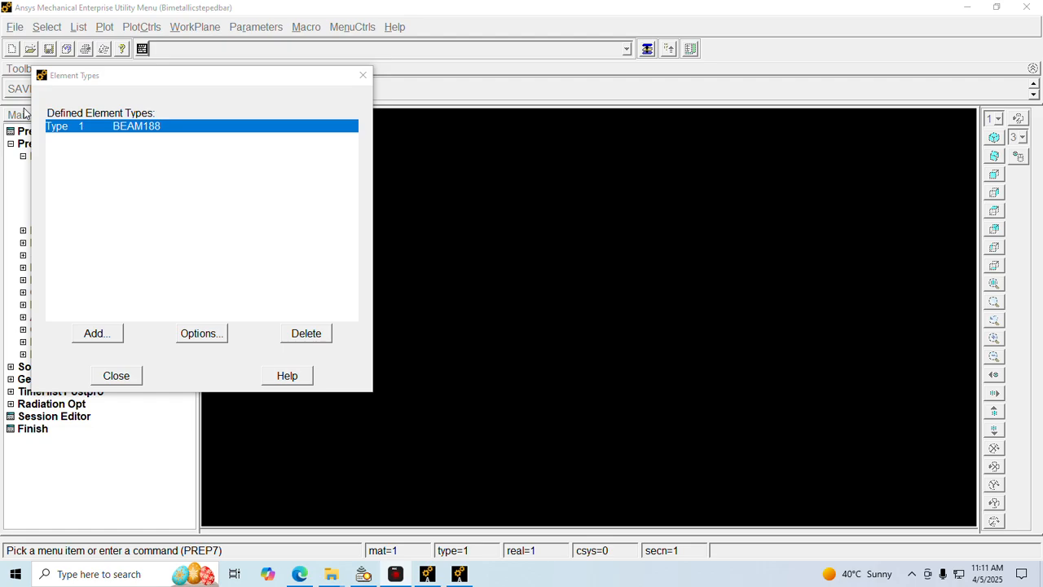
Add a second Beam 2 node 188 element type with reference number 2
{"action": "left_click", "coordinate": [96, 334]}
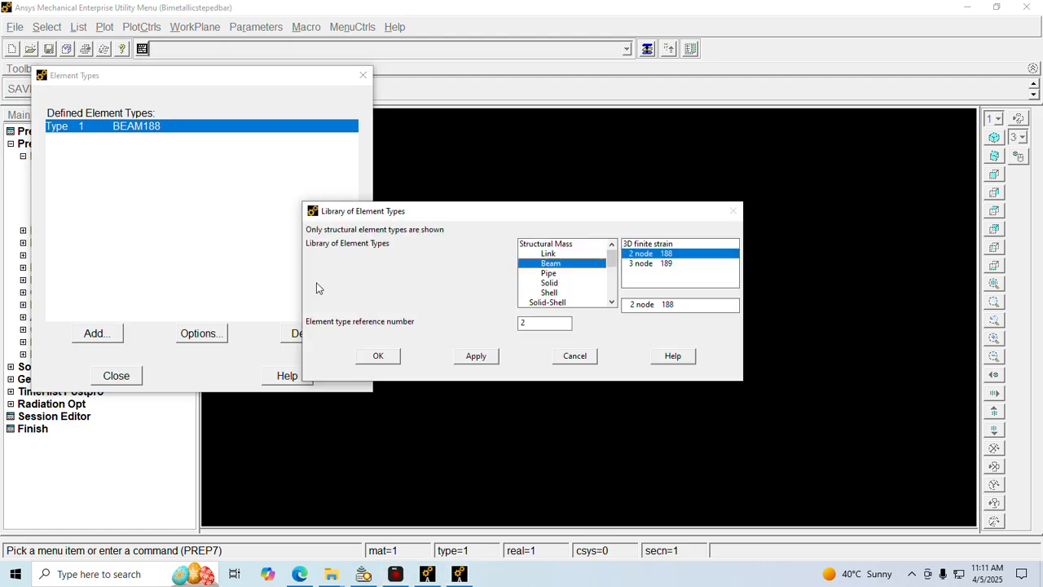
{"action": "left_click", "coordinate": [649, 244]}
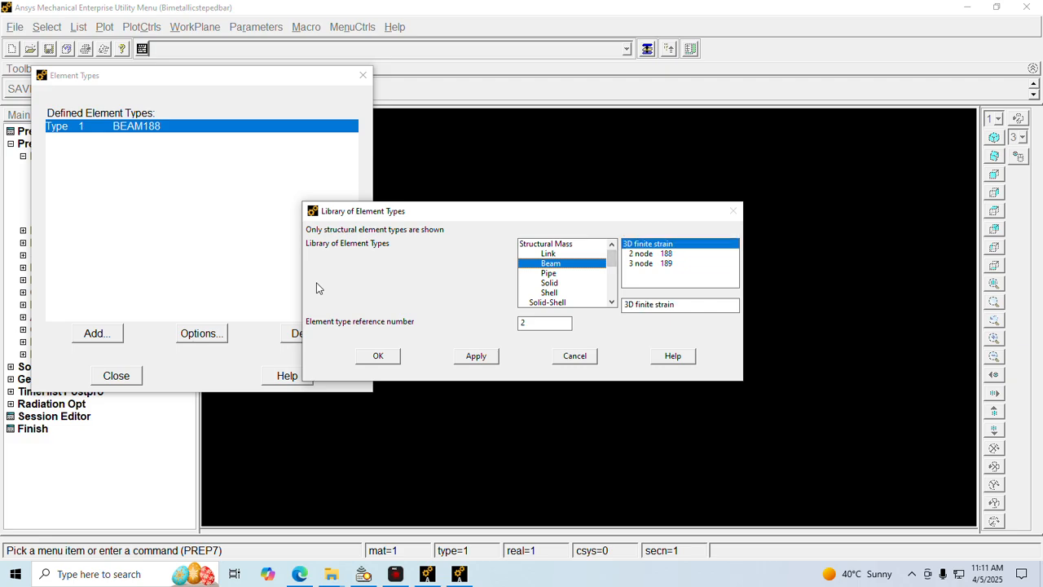
{"action": "key", "text": "Down"}
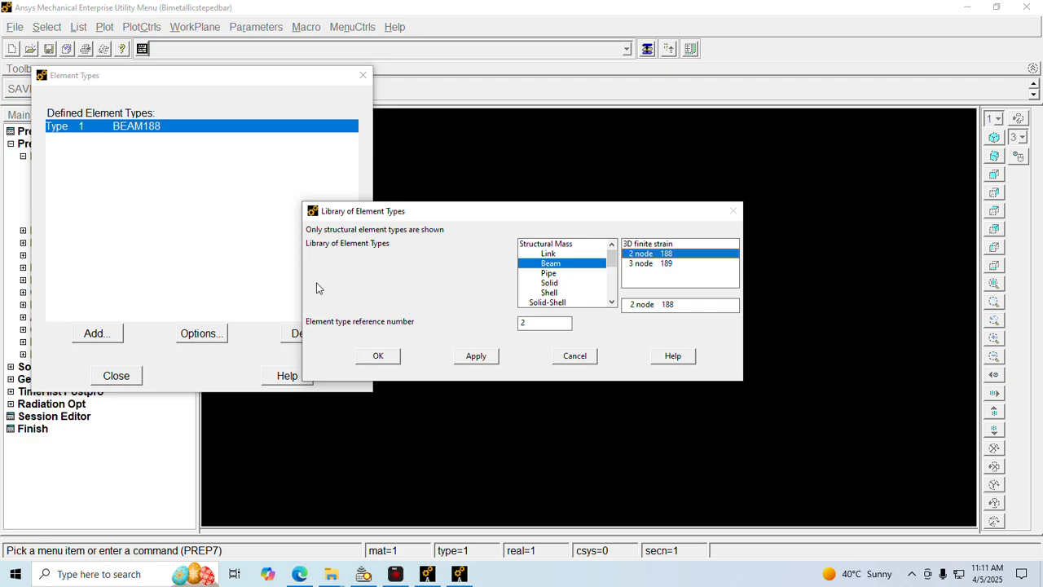
{"action": "left_click", "coordinate": [379, 355]}
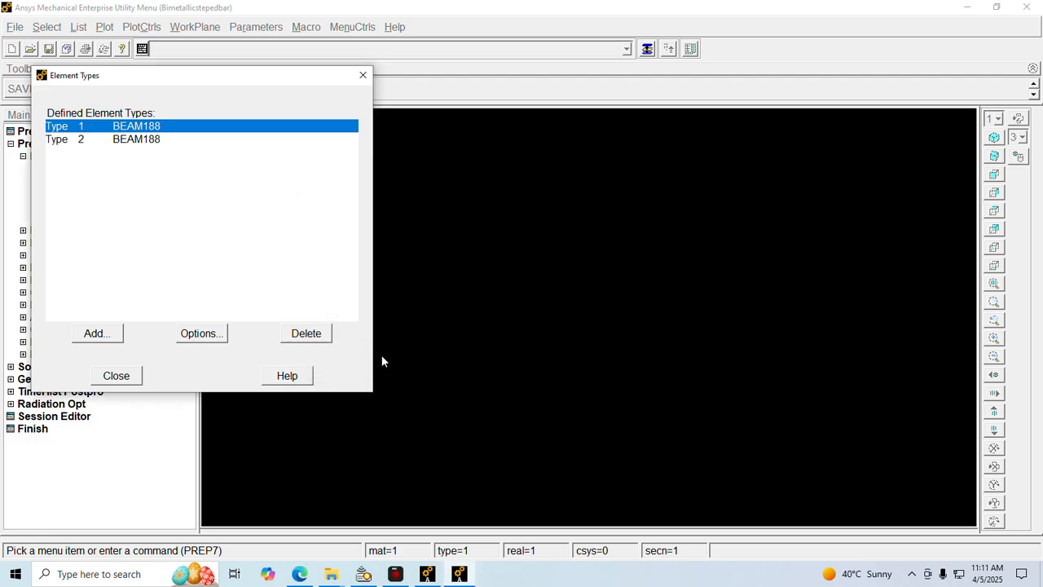
Review the two defined element types against the stepped bar figure in the PDF notes, and close the element type list
{"action": "key", "text": "Down"}
{"action": "key", "text": "Up"}
{"action": "key", "text": "Down"}
{"action": "key", "text": "Up"}
{"action": "key", "text": "Down"}
{"action": "key", "text": "Up"}
{"action": "key", "text": "Down"}
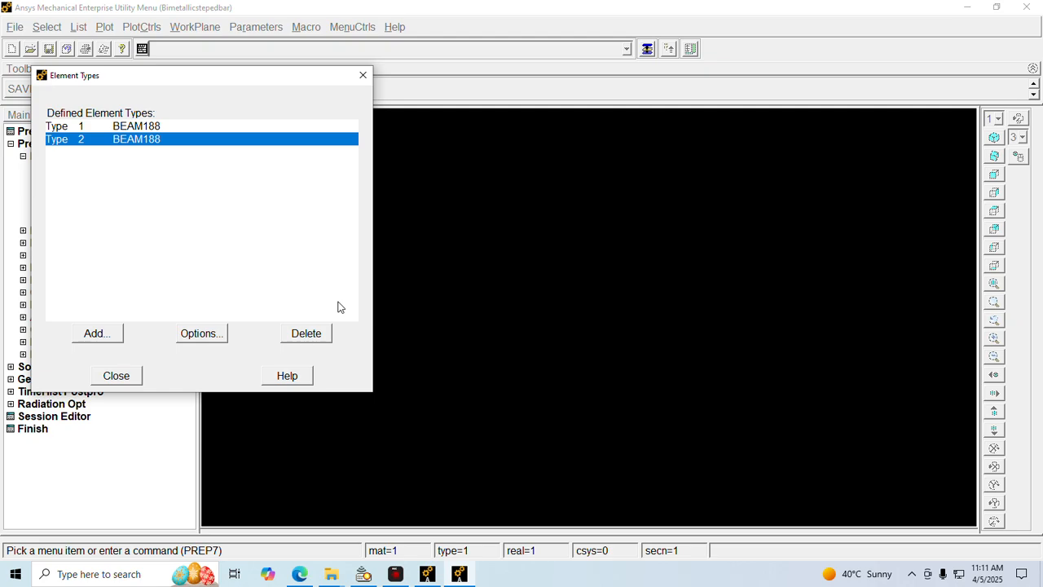
{"action": "key", "text": "alt+Tab"}
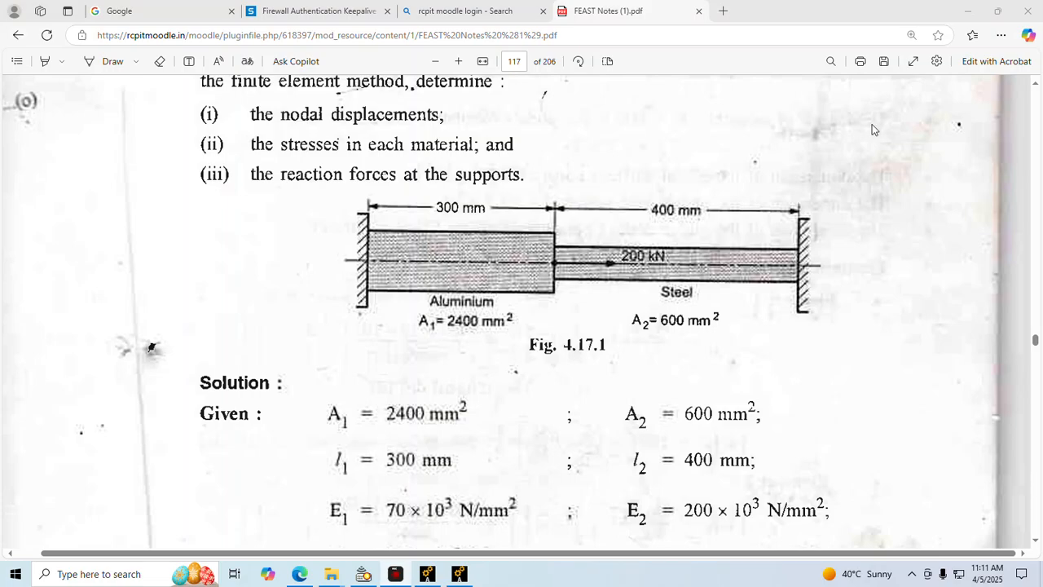
{"action": "key", "text": "alt+Tab"}
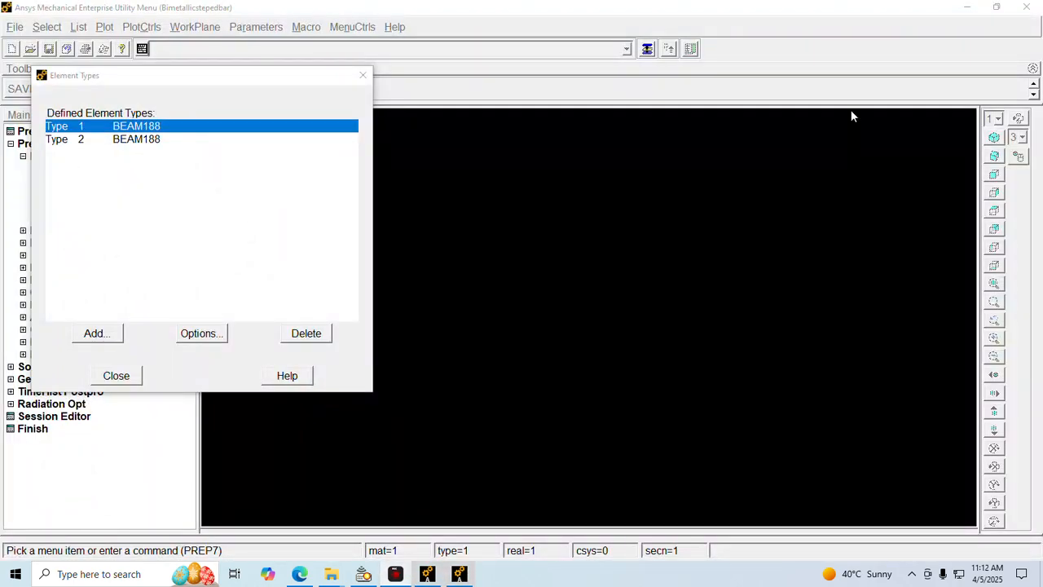
{"action": "left_click", "coordinate": [116, 375]}
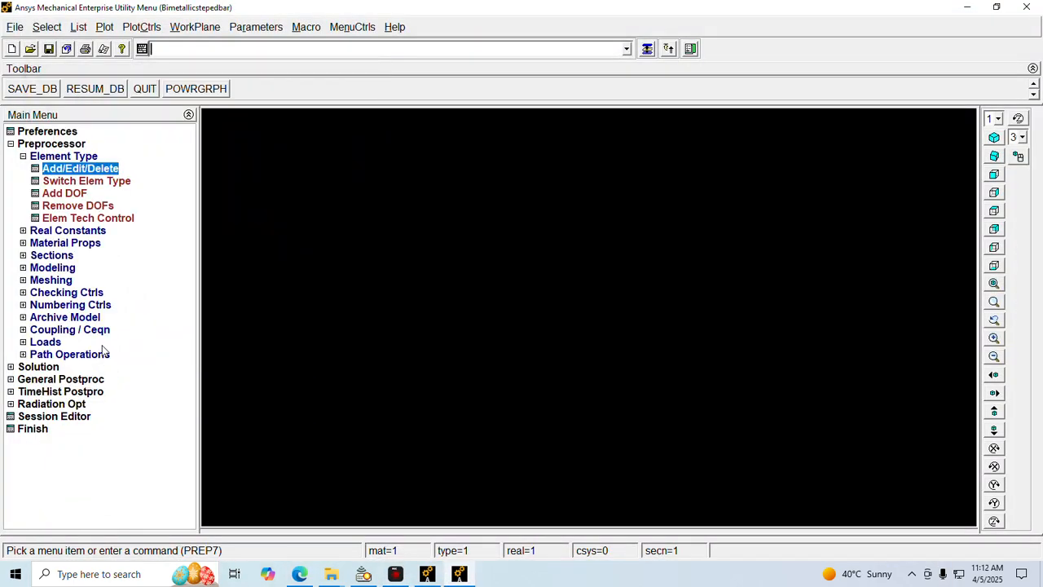
{"action": "left_click", "coordinate": [61, 156]}
{"action": "left_click", "coordinate": [51, 169]}
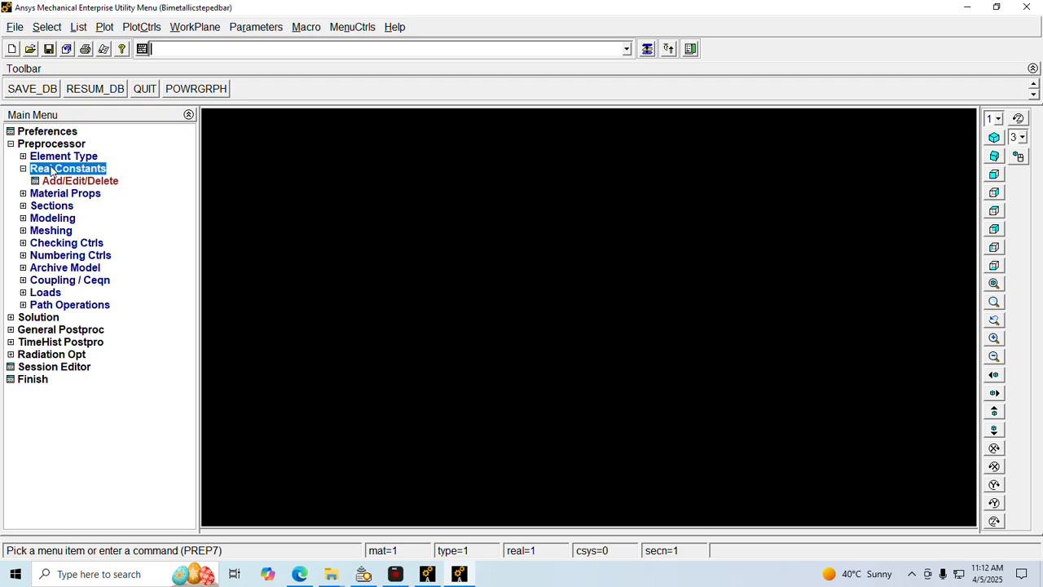
{"action": "left_click", "coordinate": [52, 169]}
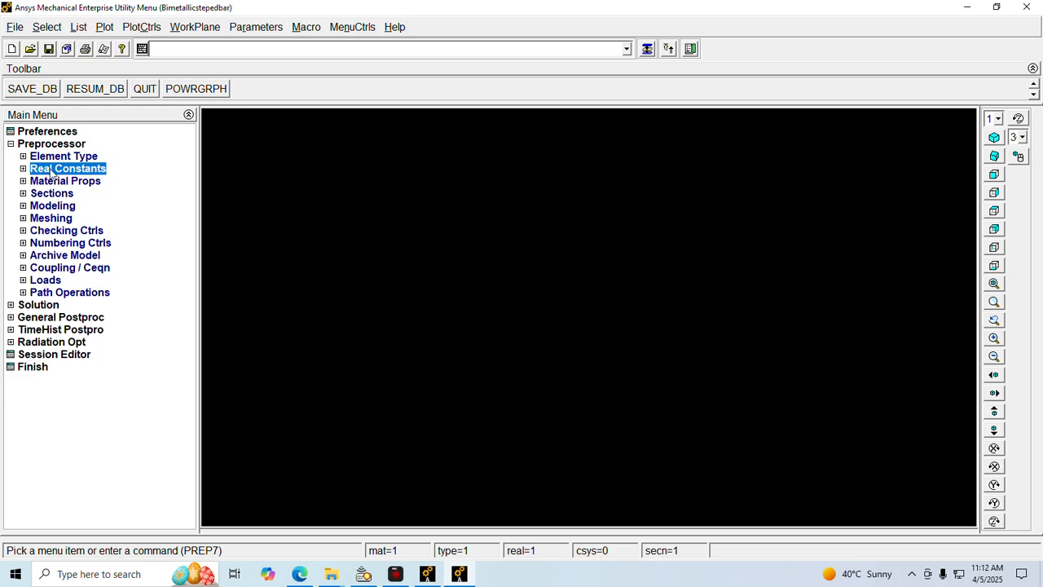
Define material model 1 as structural linear elastic isotropic with EX 70E3 and PRXY 0.3
{"action": "left_click", "coordinate": [56, 181]}
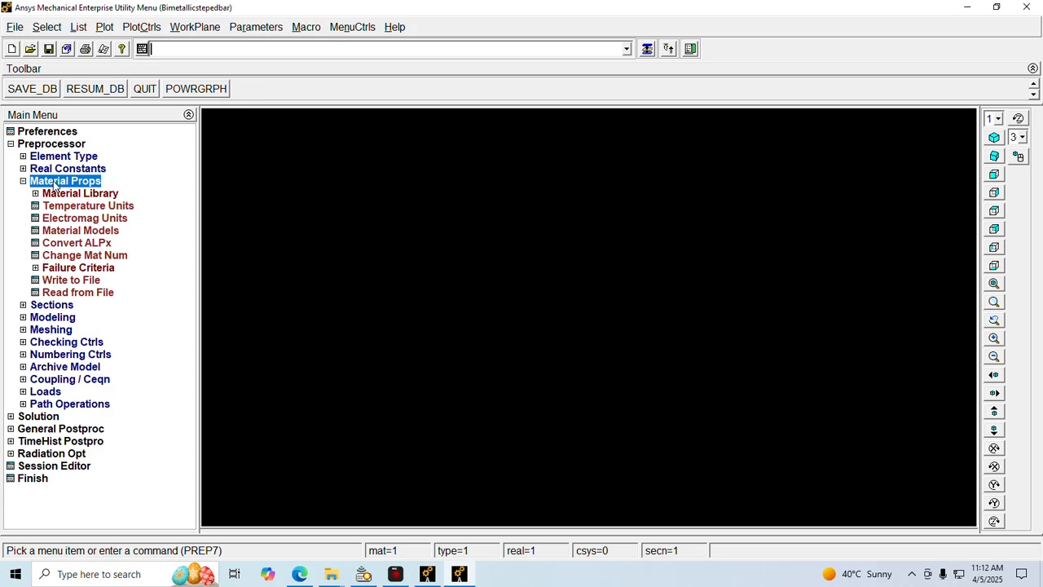
{"action": "left_click", "coordinate": [89, 231]}
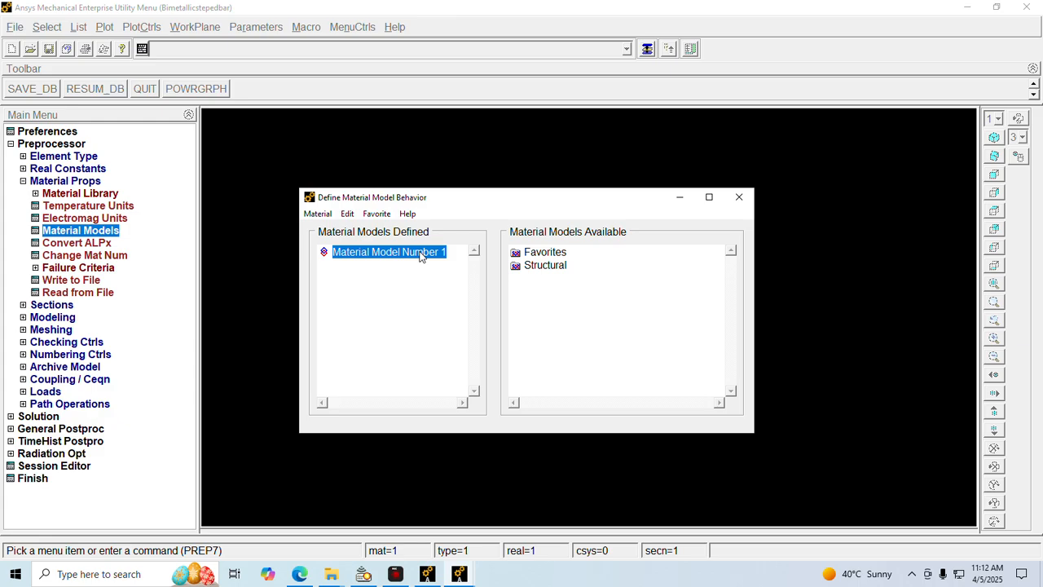
{"action": "double_click", "coordinate": [547, 266]}
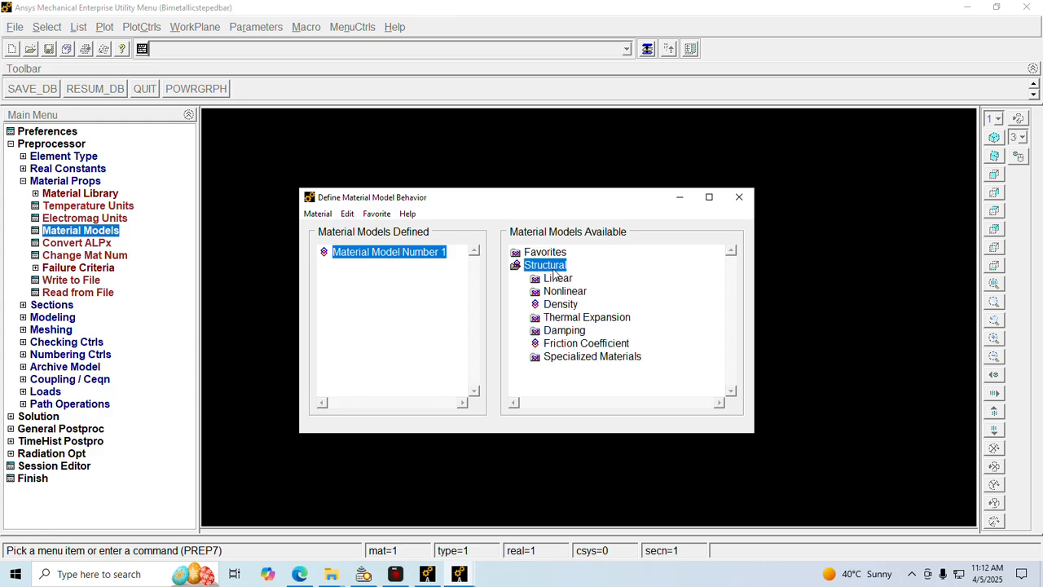
{"action": "double_click", "coordinate": [559, 278]}
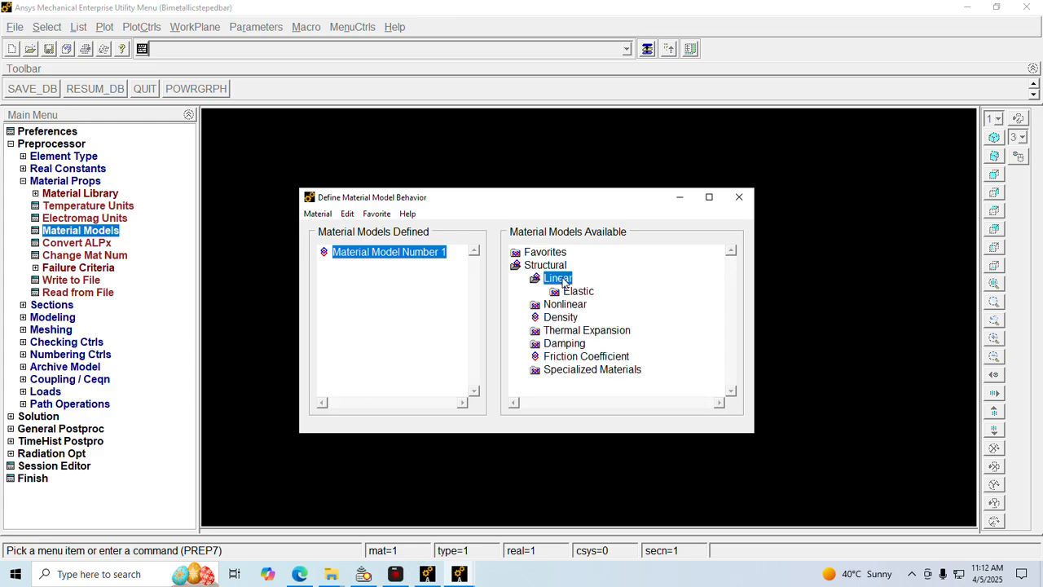
{"action": "double_click", "coordinate": [578, 291]}
{"action": "double_click", "coordinate": [589, 303]}
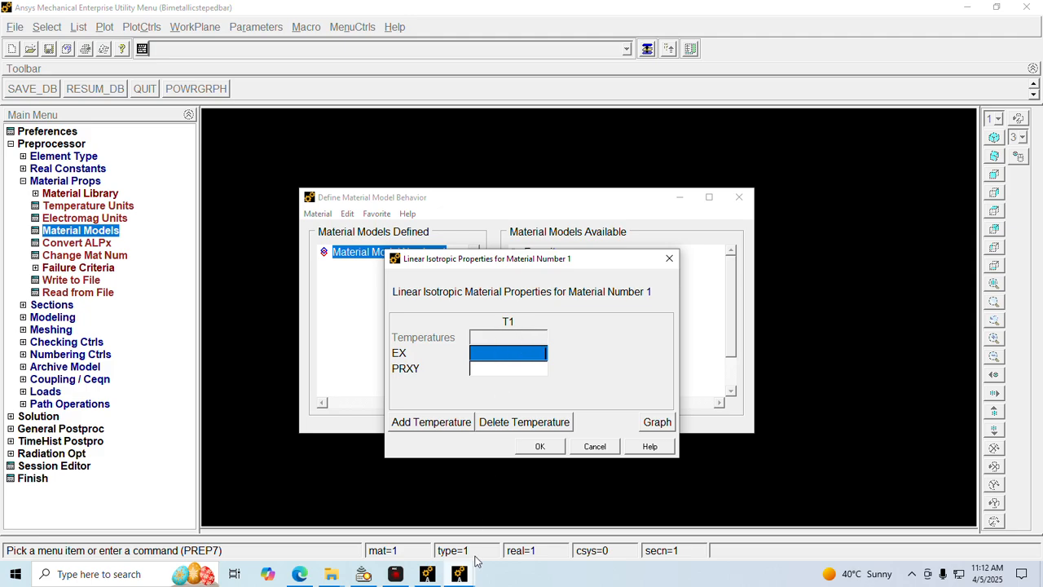
{"action": "mouse_move", "coordinate": [476, 561]}
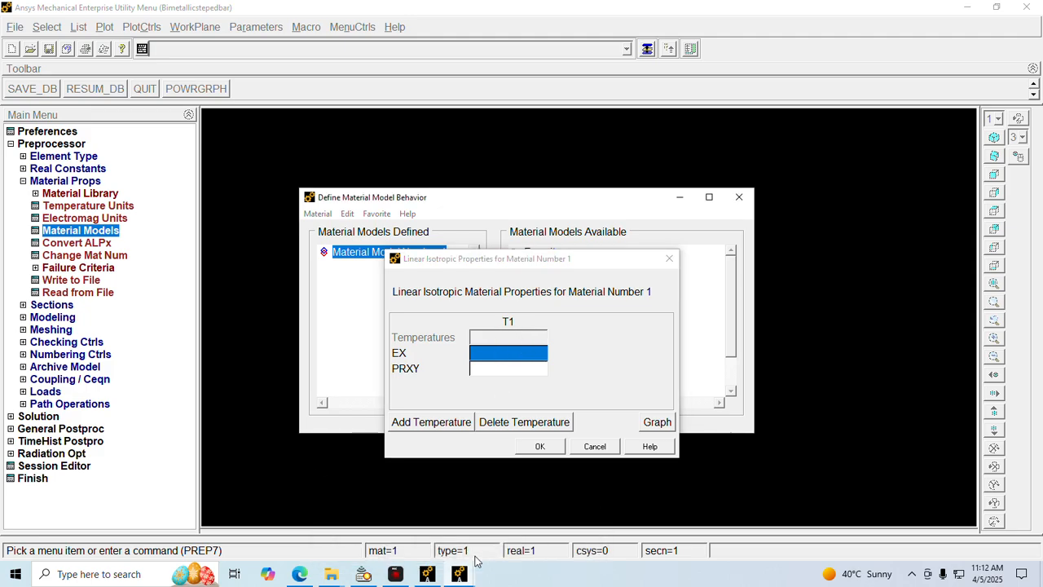
{"action": "left_click", "coordinate": [476, 560]}
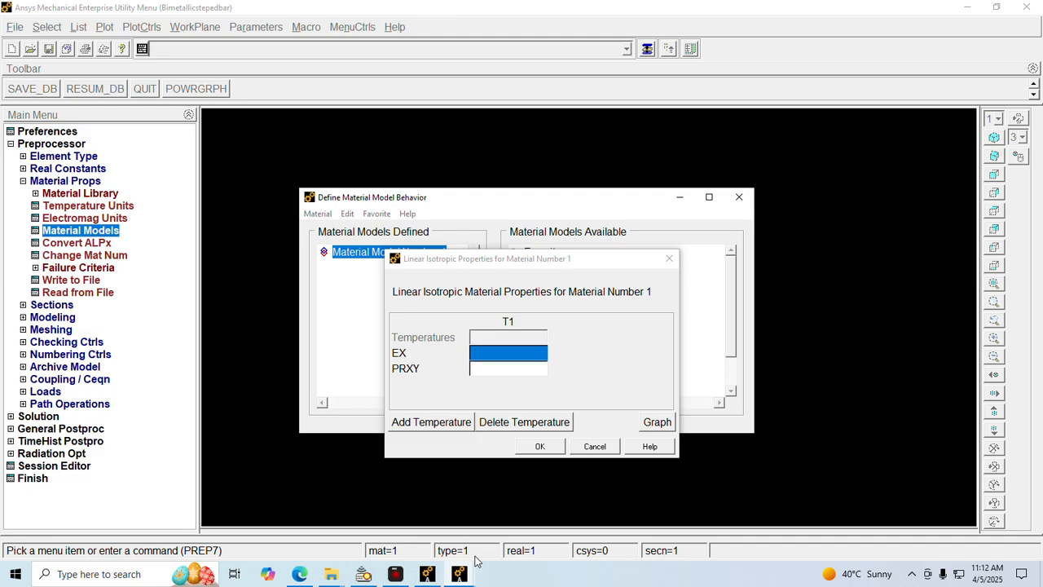
{"action": "left_click", "coordinate": [494, 357]}
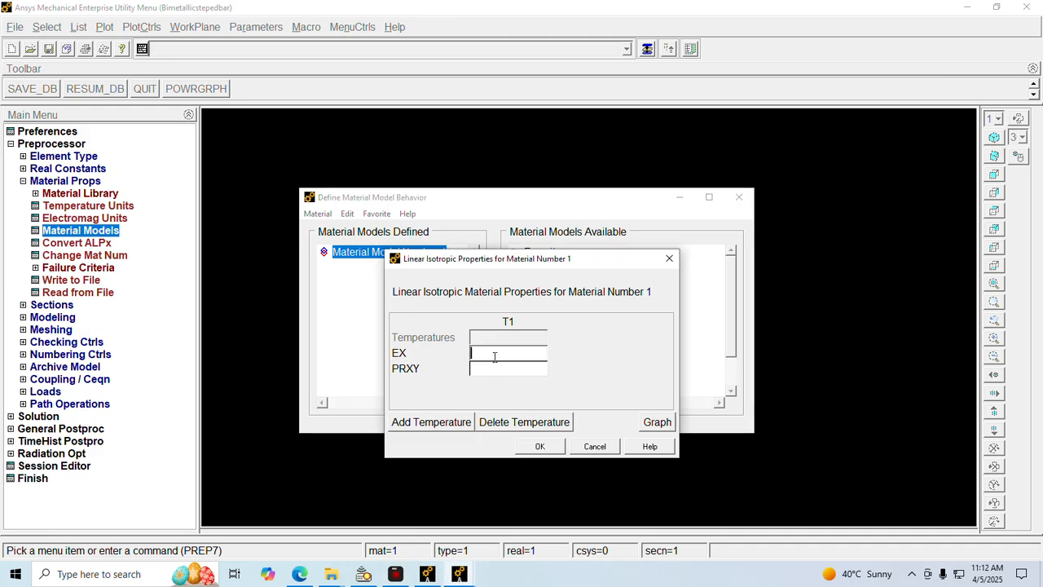
{"action": "type", "text": "70E3"}
{"action": "left_click", "coordinate": [506, 372]}
{"action": "type", "text": "0.3"}
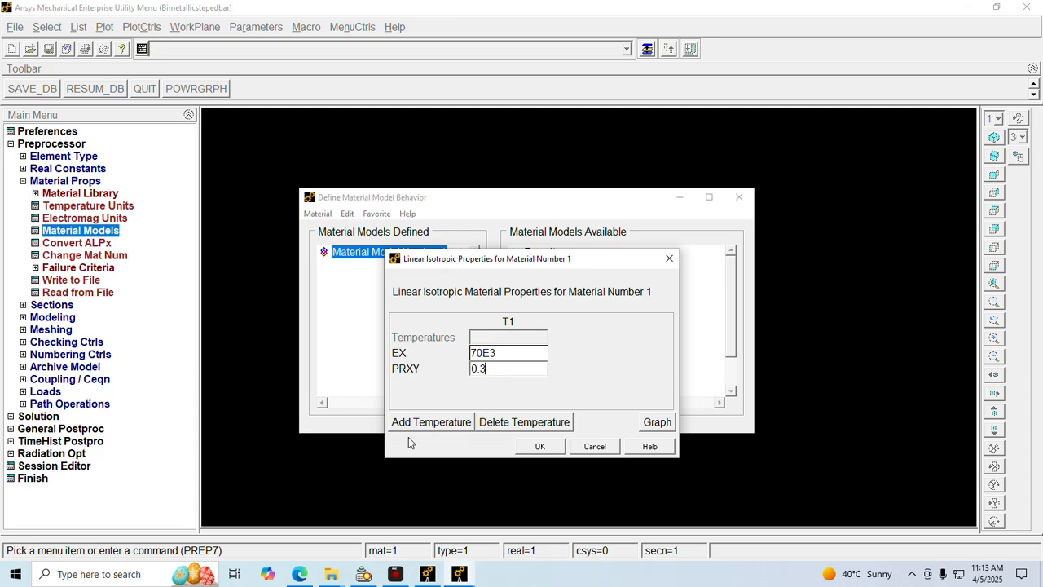
{"action": "left_click", "coordinate": [538, 446]}
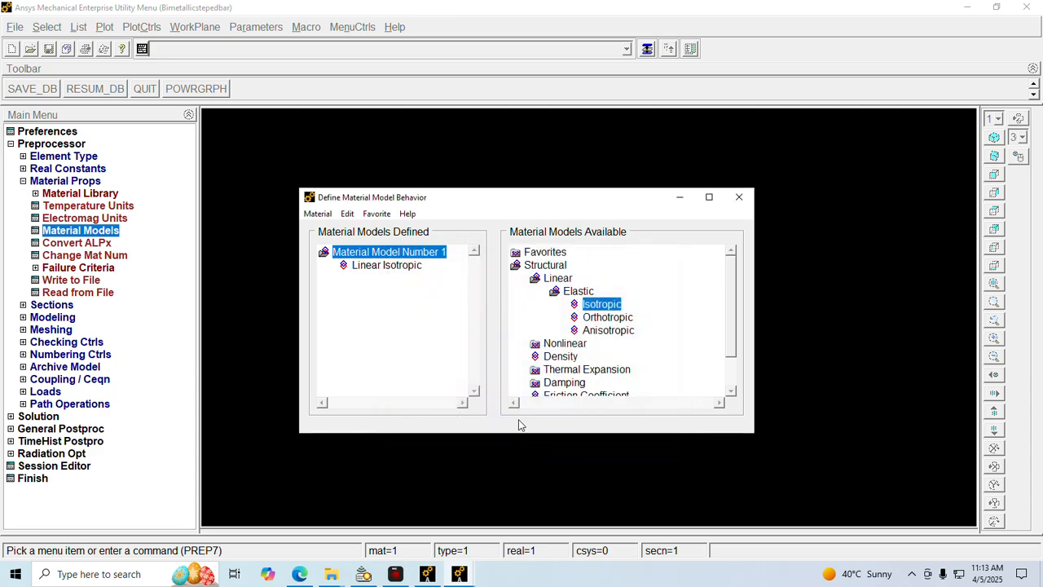
Check the linear isotropic properties stored for material model 1 and close them without changes
{"action": "double_click", "coordinate": [387, 265]}
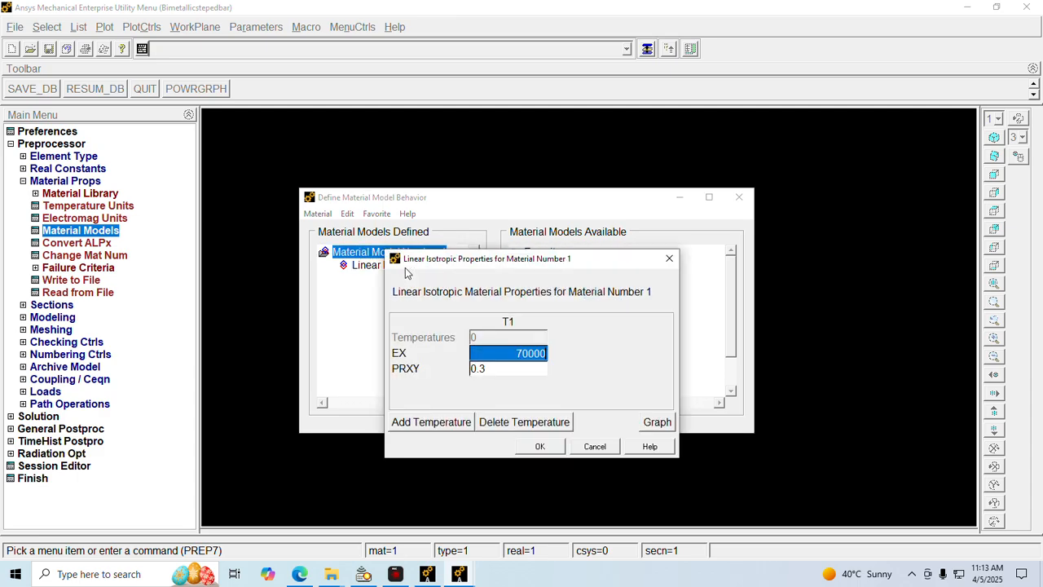
{"action": "left_click", "coordinate": [575, 445]}
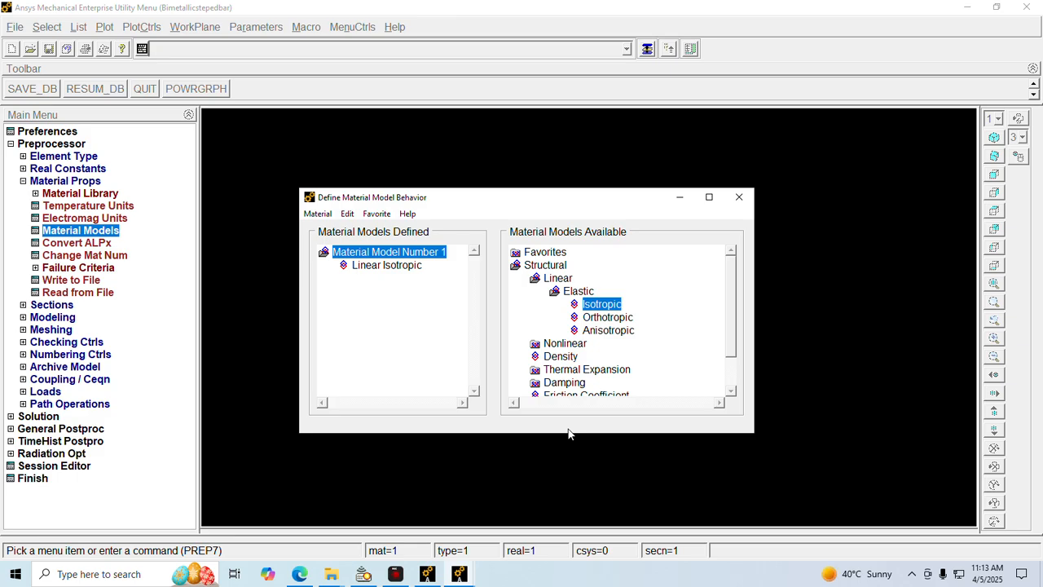
{"action": "left_click", "coordinate": [569, 433]}
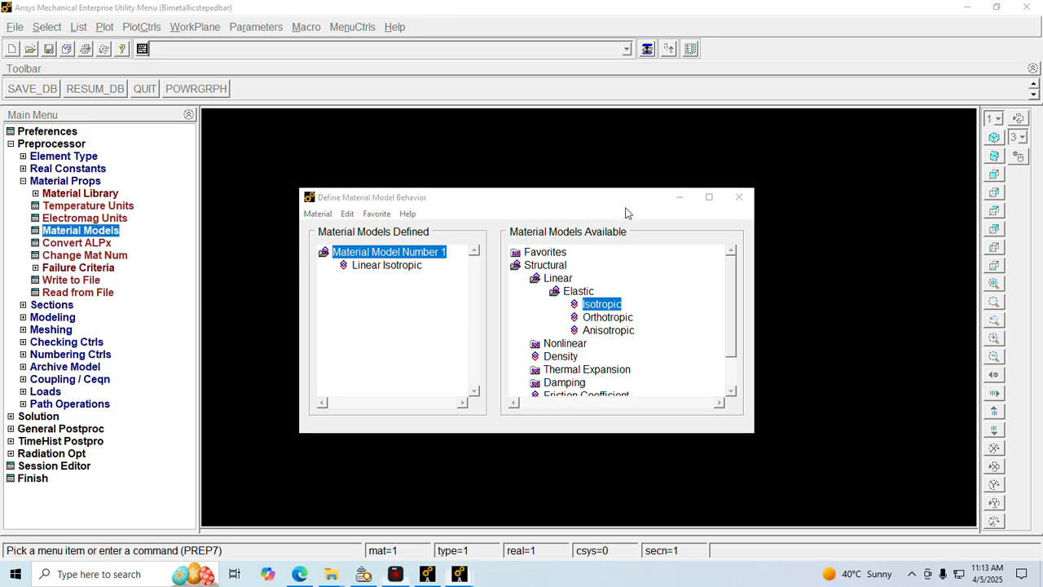
Add a new material model with material ID 2
{"action": "left_click", "coordinate": [318, 214]}
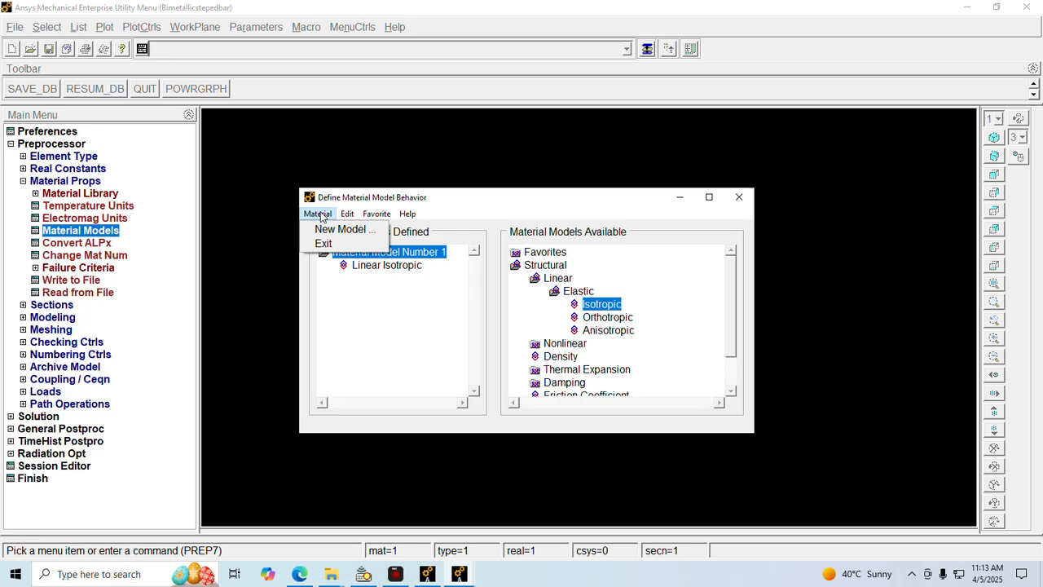
{"action": "key", "text": "Down"}
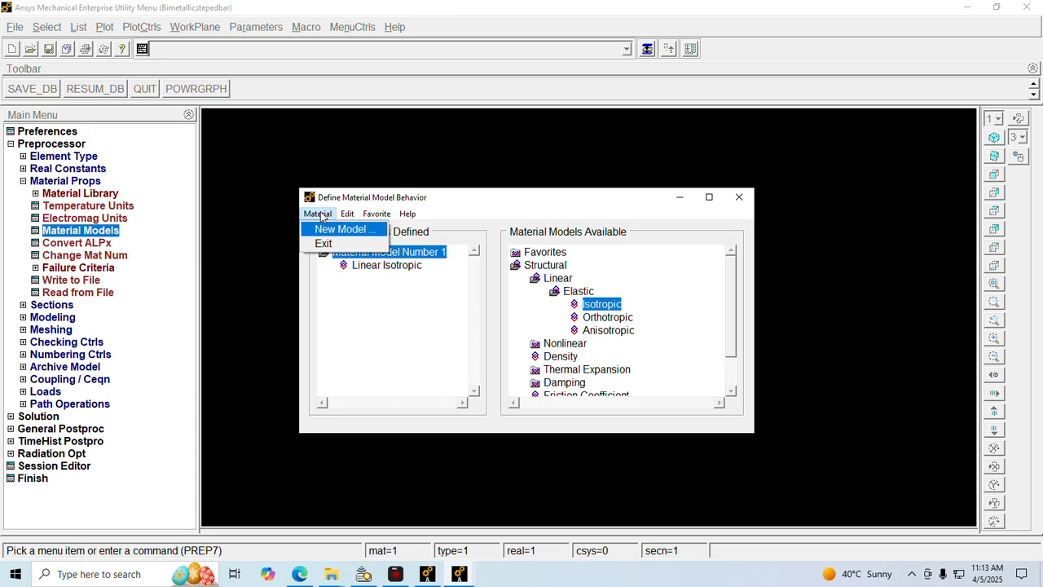
{"action": "key", "text": "Return"}
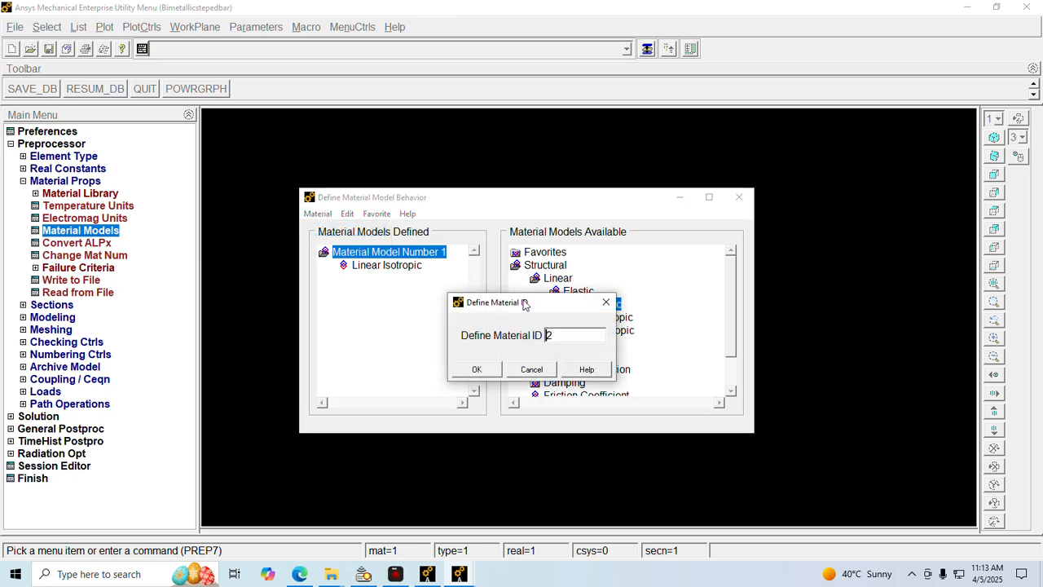
{"action": "key", "text": "Right"}
{"action": "left_click", "coordinate": [477, 370]}
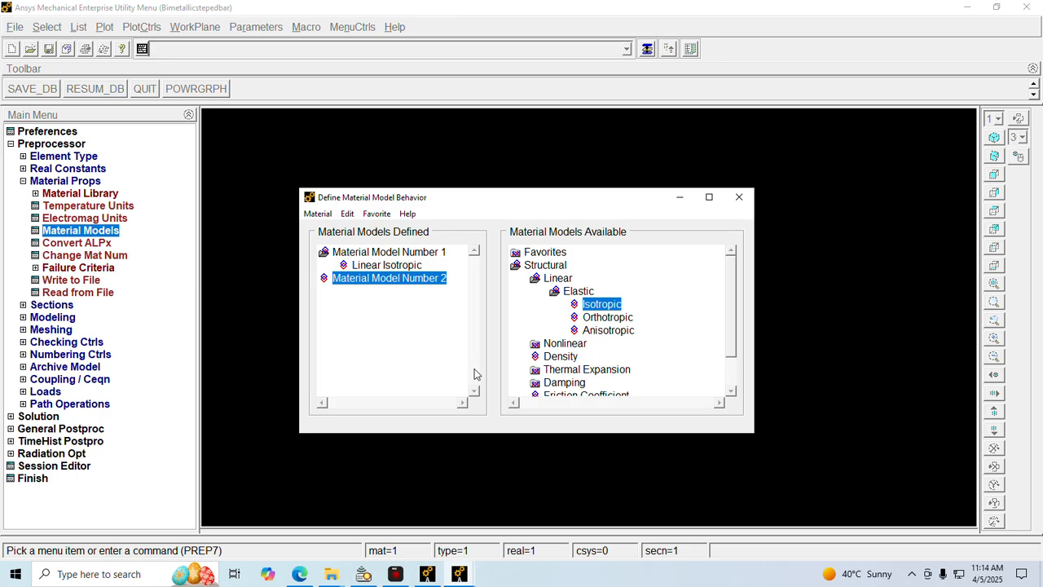
Define material model 2 as linear isotropic with EX 200E5 and PRXY 0.28
{"action": "key", "text": "Return"}
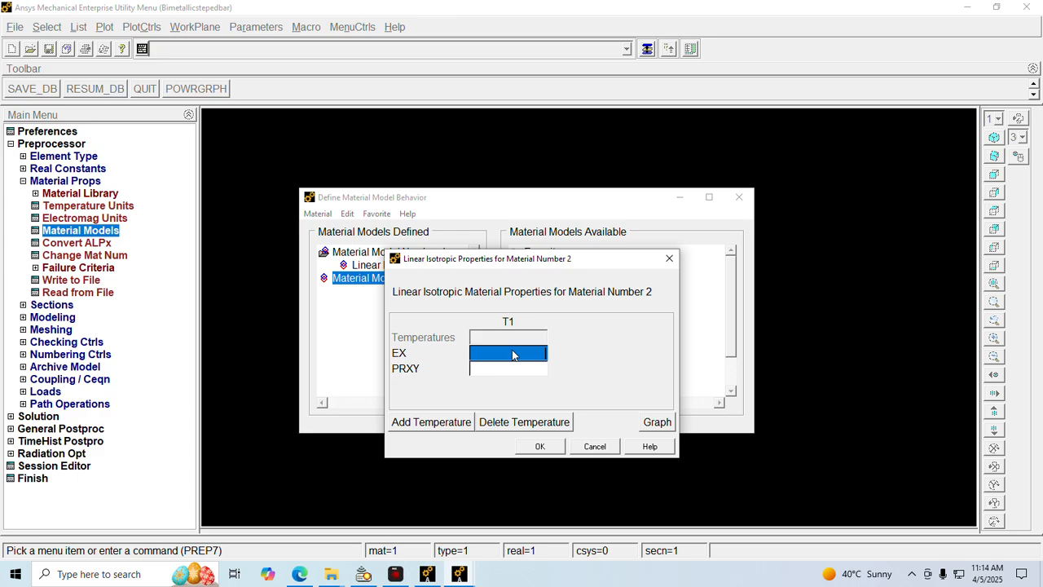
{"action": "type", "text": "200E5"}
{"action": "left_click", "coordinate": [522, 371]}
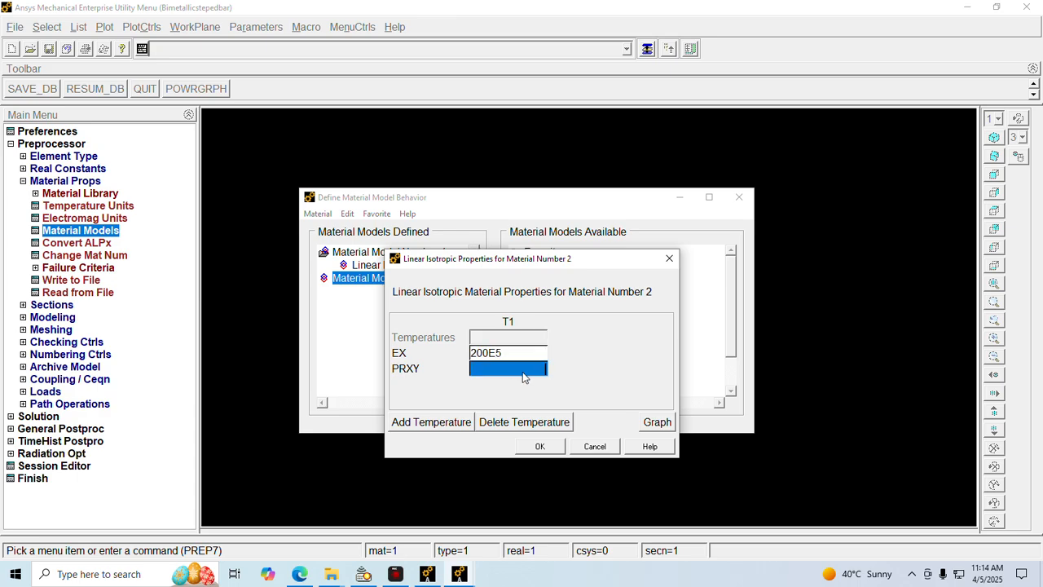
{"action": "type", "text": "0.28"}
{"action": "left_click", "coordinate": [540, 445]}
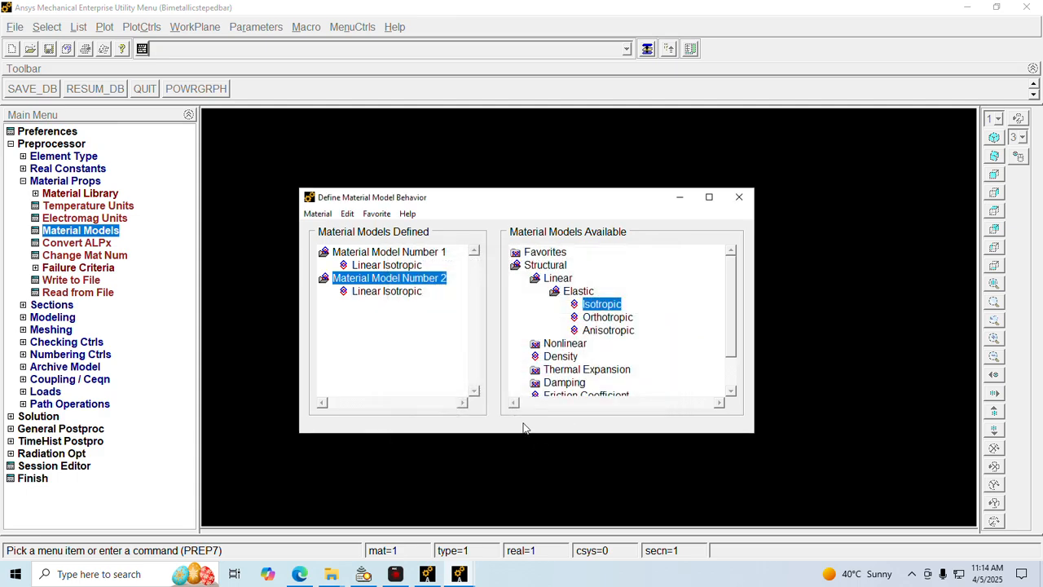
Look through the entries of the two defined material models and close the material model definition
{"action": "double_click", "coordinate": [413, 253]}
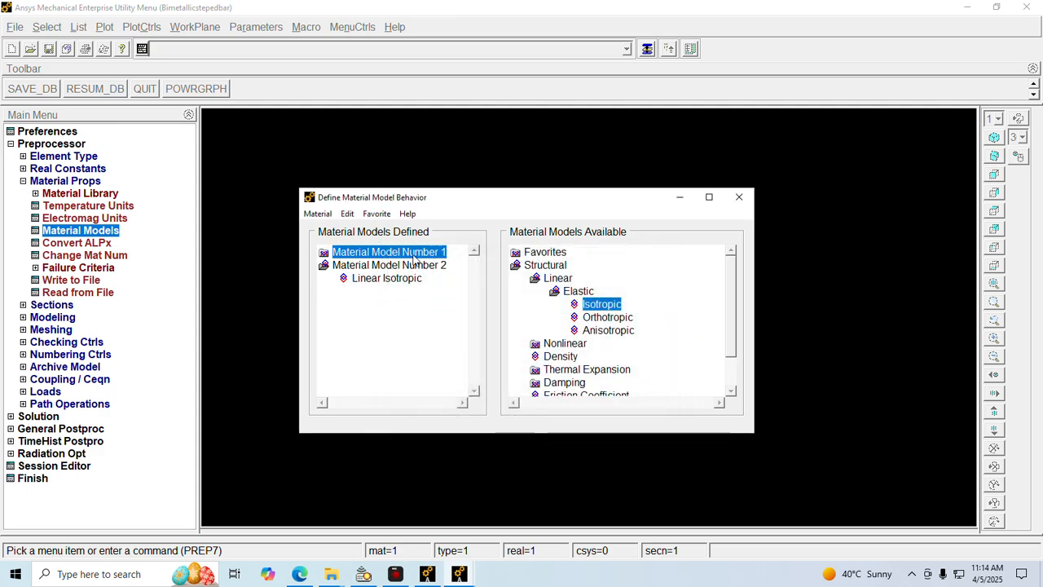
{"action": "double_click", "coordinate": [416, 265]}
{"action": "double_click", "coordinate": [421, 254]}
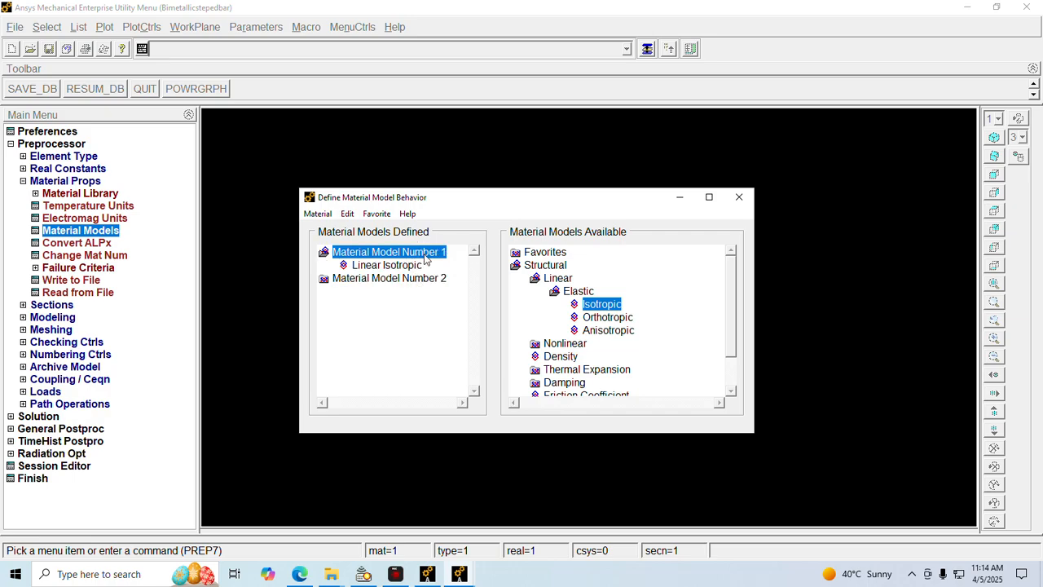
{"action": "double_click", "coordinate": [431, 279]}
{"action": "double_click", "coordinate": [433, 254]}
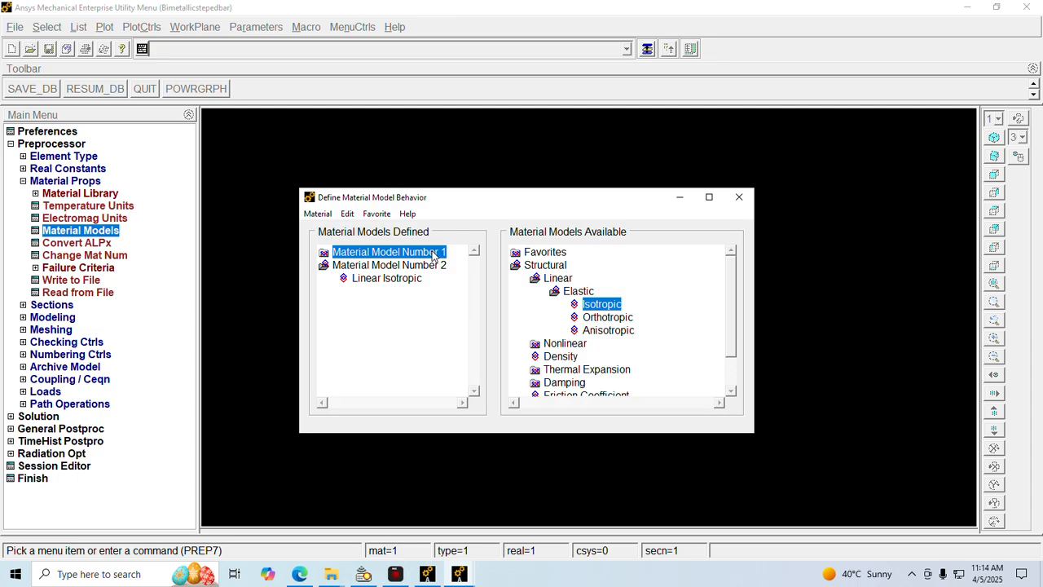
{"action": "double_click", "coordinate": [425, 266]}
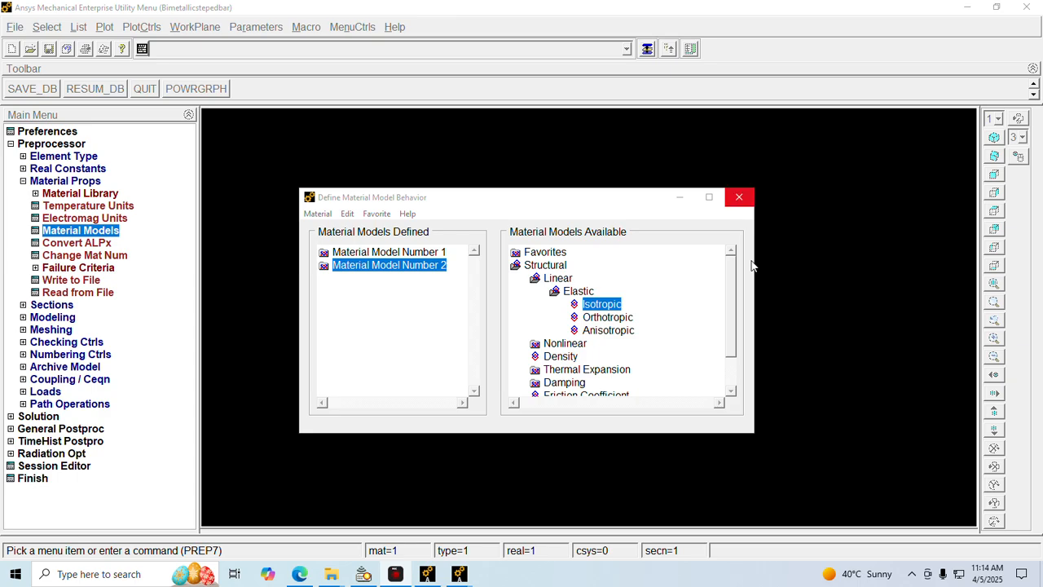
{"action": "left_click", "coordinate": [739, 199]}
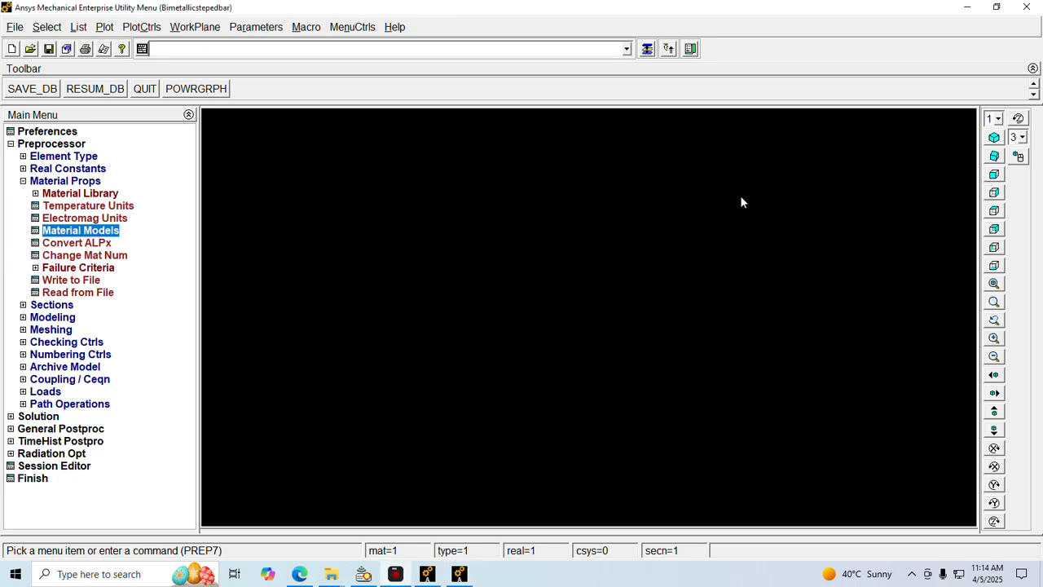
Confirm material model 2's linear isotropic properties with EX 2E+05 and PRXY 0.28, and close the material model definition
{"action": "left_click", "coordinate": [59, 181]}
{"action": "left_click", "coordinate": [51, 193]}
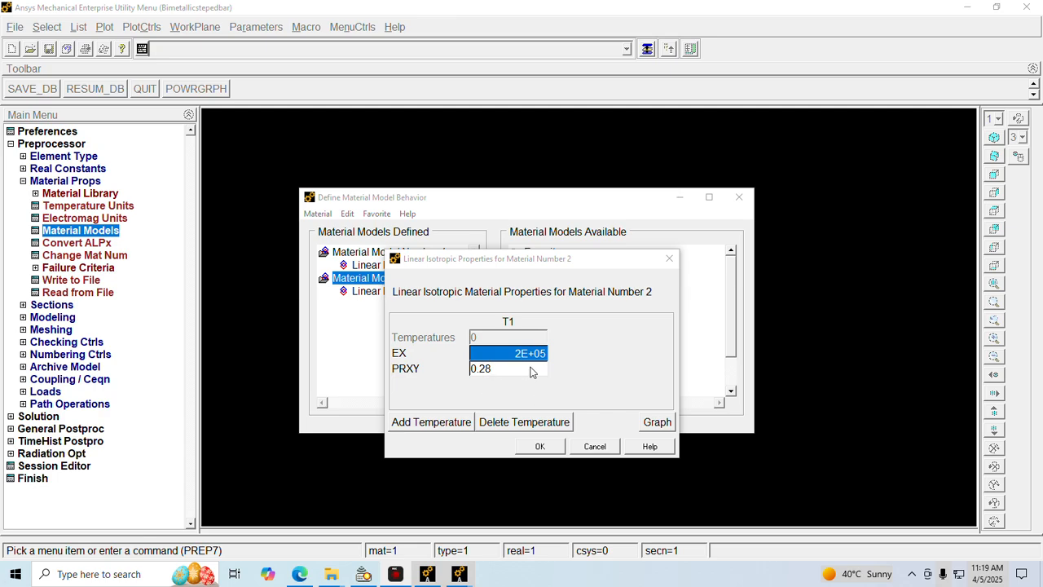
{"action": "left_click", "coordinate": [539, 446]}
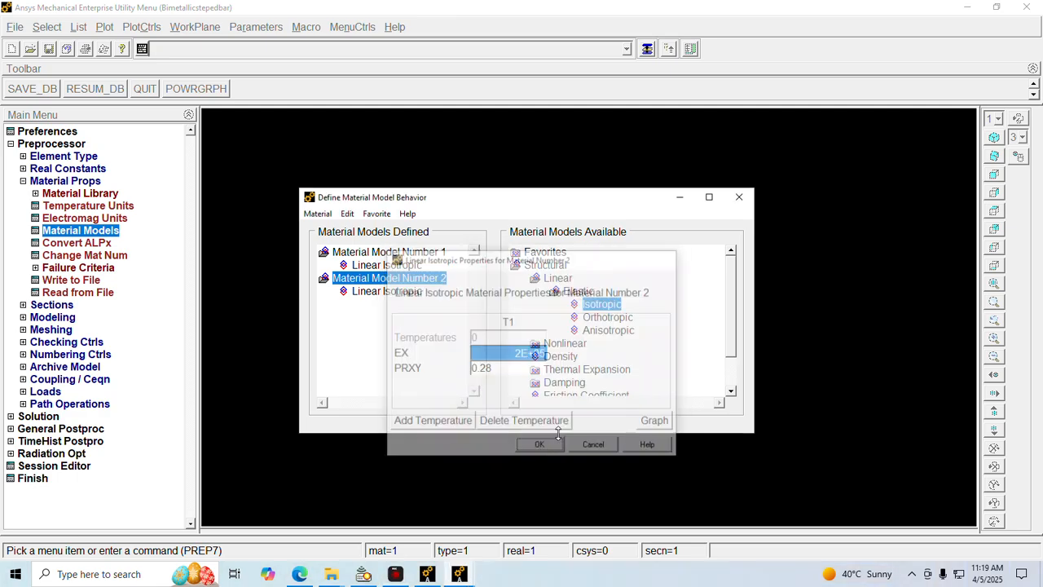
{"action": "left_click", "coordinate": [739, 197]}
Define common beam section ID 1 named AL as a solid rectangle with B 49 and H 49
{"action": "left_click", "coordinate": [65, 180]}
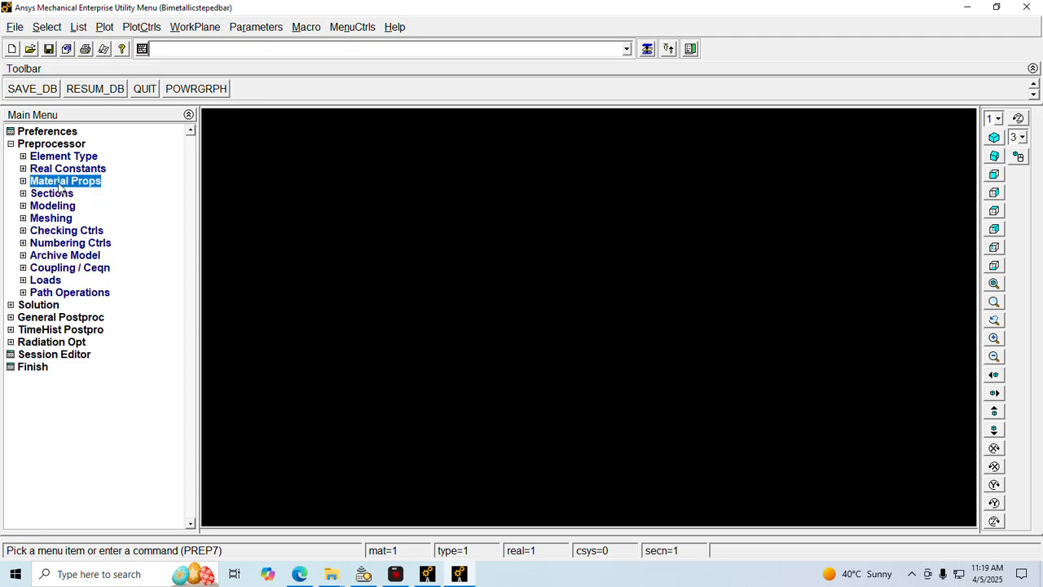
{"action": "left_click", "coordinate": [56, 194]}
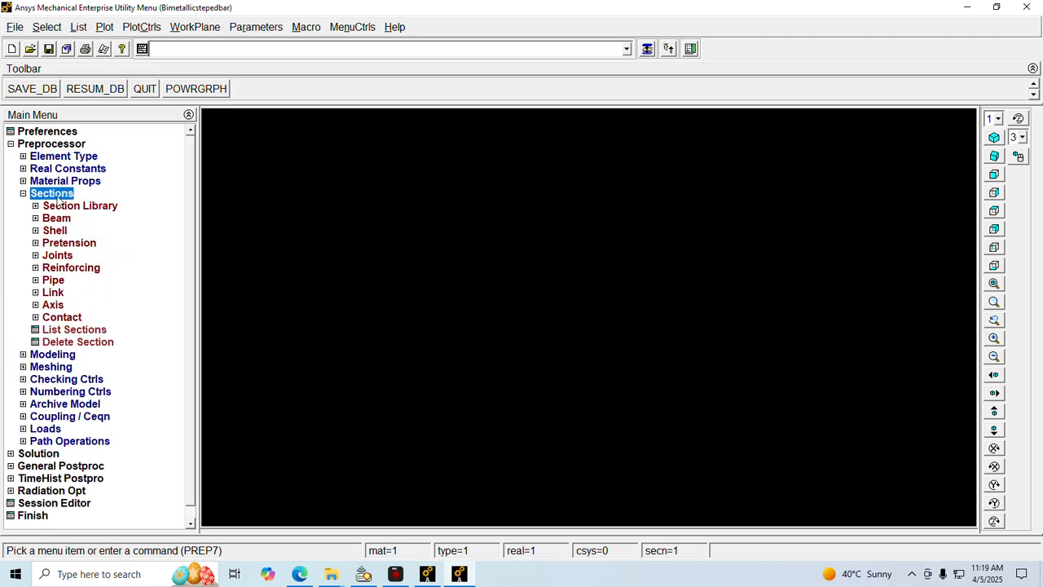
{"action": "left_click", "coordinate": [57, 219]}
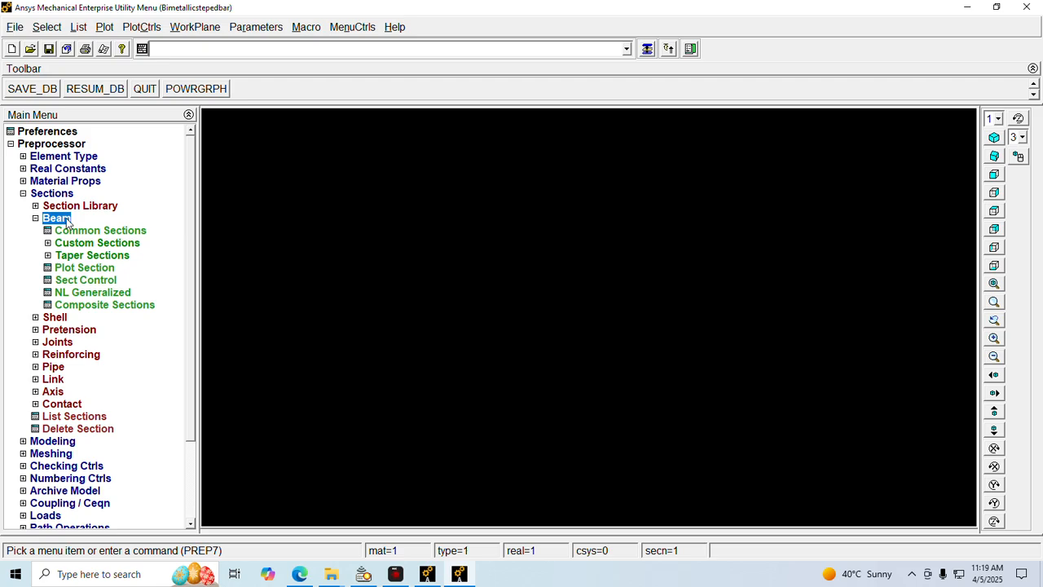
{"action": "left_click", "coordinate": [89, 231]}
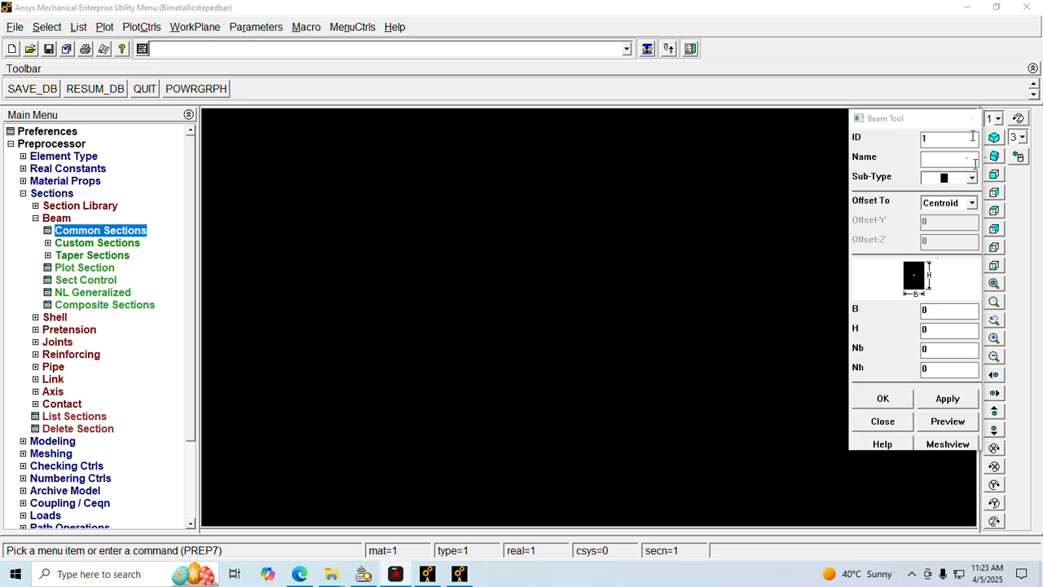
{"action": "left_click", "coordinate": [974, 161]}
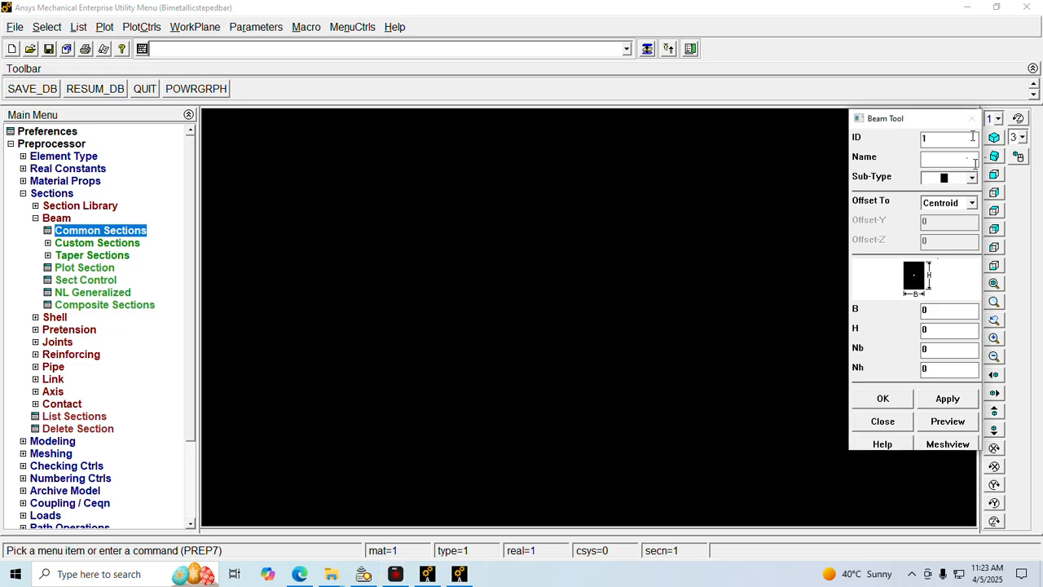
{"action": "type", "text": "ALU"}
{"action": "key", "text": "BackSpace"}
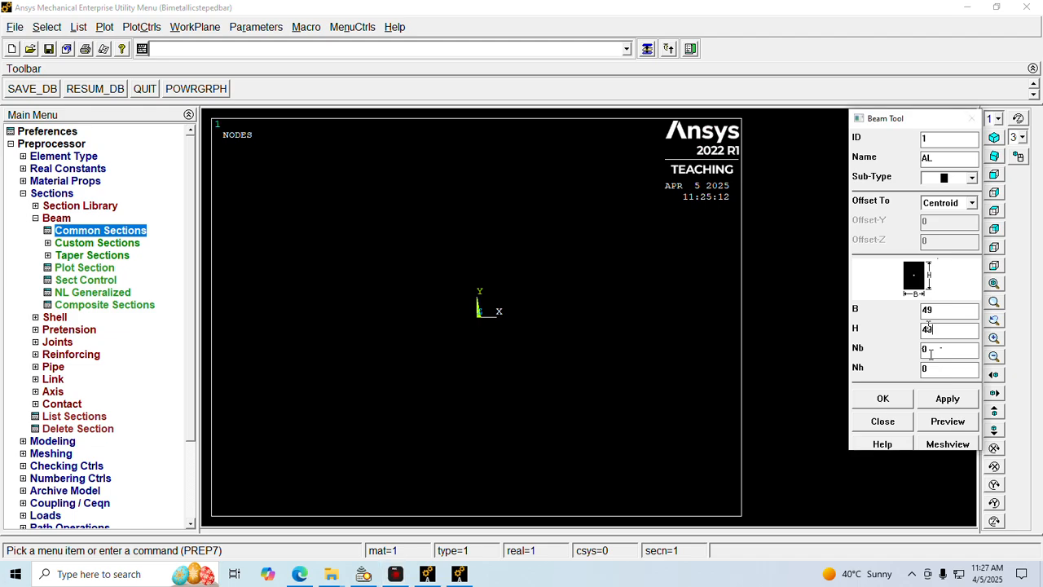
{"action": "type", "text": "9"}
{"action": "left_click", "coordinate": [954, 400]}
Preview the AL beam section and save its plot to file as a colour BMP hard copy
{"action": "left_click", "coordinate": [959, 421]}
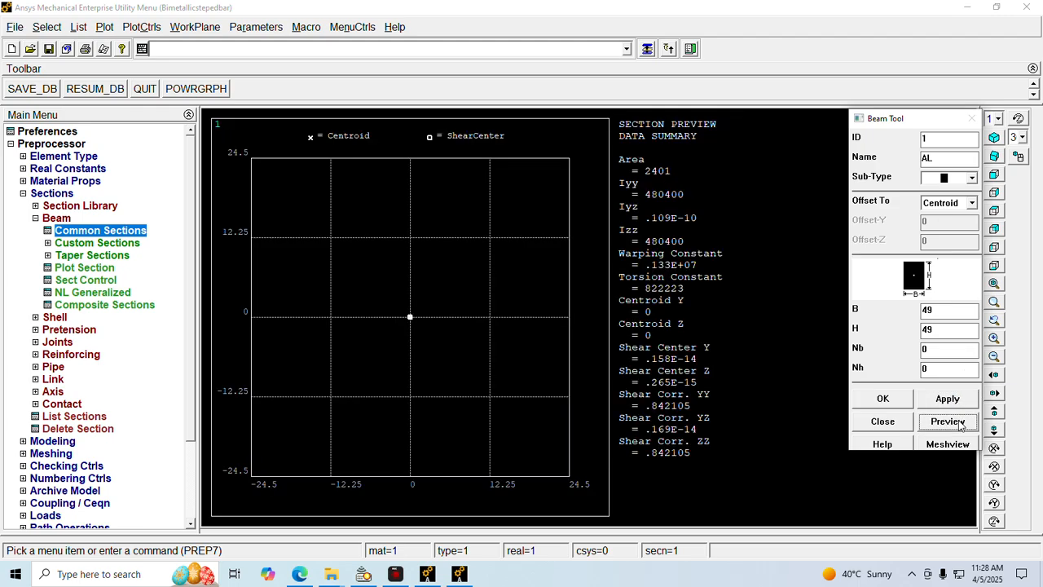
{"action": "left_click", "coordinate": [957, 445]}
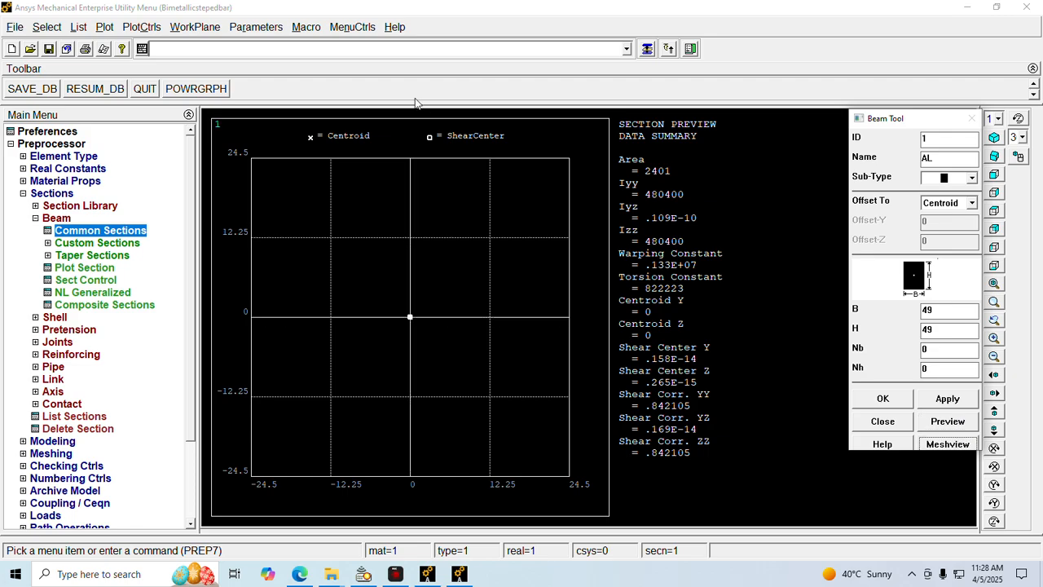
{"action": "left_click", "coordinate": [142, 27]}
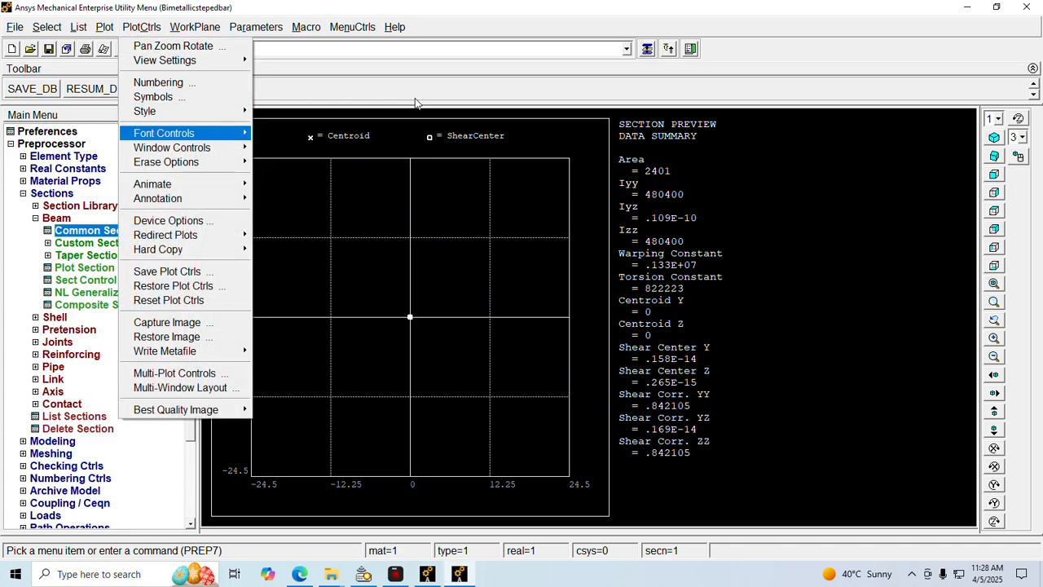
{"action": "key", "text": "Right"}
{"action": "key", "text": "Down"}
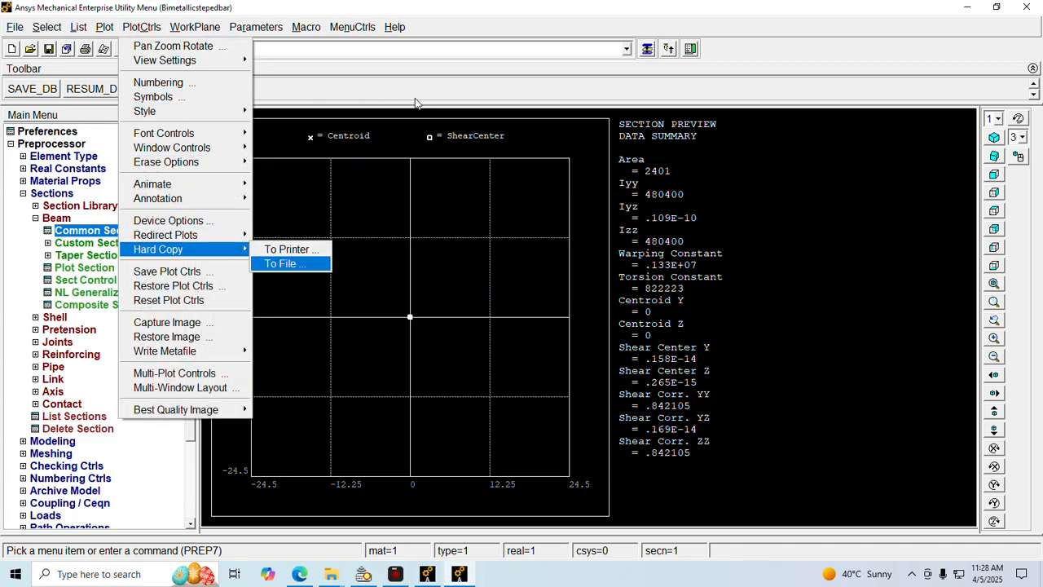
{"action": "key", "text": "Return"}
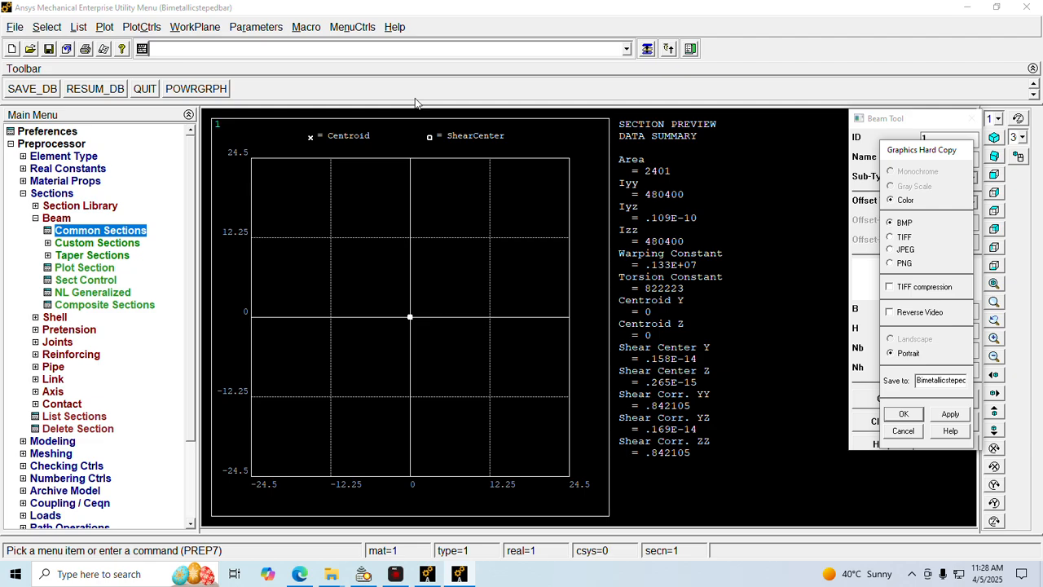
{"action": "key", "text": "Return"}
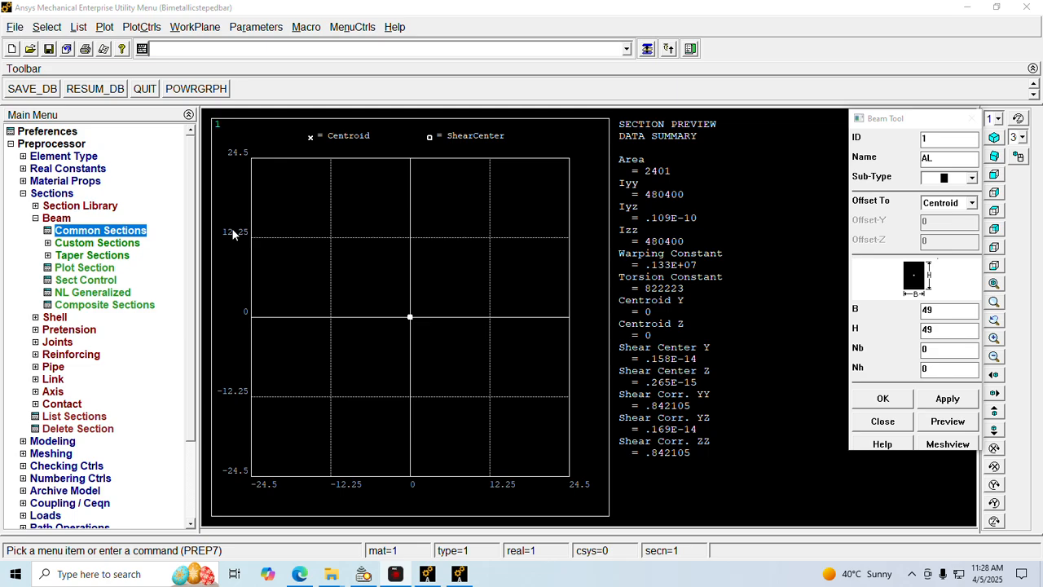
Start a second rectangular beam section with ID 2 and the name Steel
{"action": "left_click", "coordinate": [949, 145]}
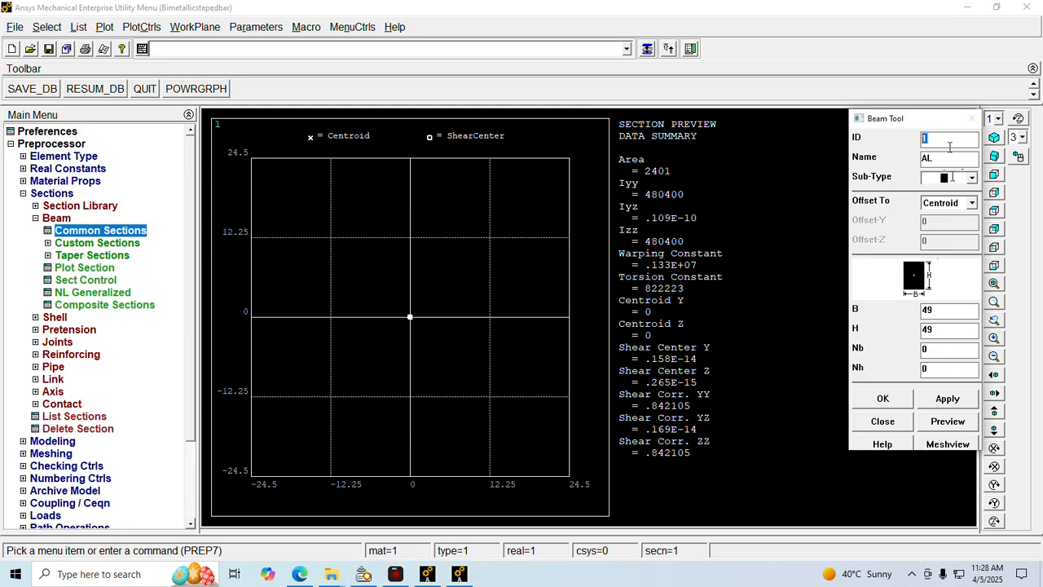
{"action": "type", "text": "2"}
{"action": "type", "text": "ST"}
{"action": "type", "text": "ee"}
{"action": "key", "text": "BackSpace"}
{"action": "key", "text": "BackSpace"}
{"action": "key", "text": "BackSpace"}
{"action": "type", "text": "teel"}
Check the steel bar's area in the PDF notes and apply B 24.5 and H 24.5 to the Steel section
{"action": "left_click", "coordinate": [912, 94]}
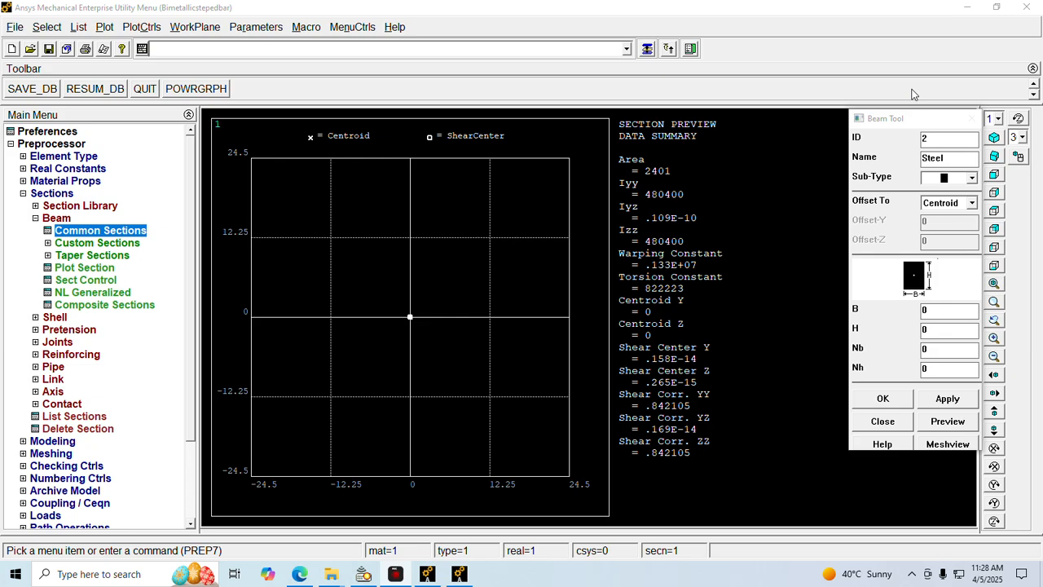
{"action": "key", "text": "alt+Tab"}
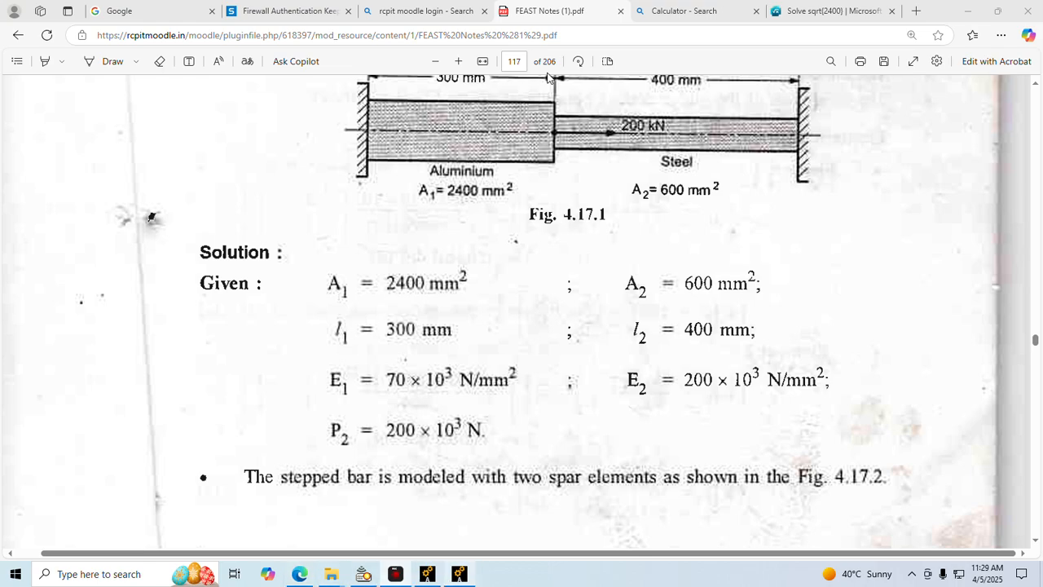
{"action": "key", "text": "alt+Tab"}
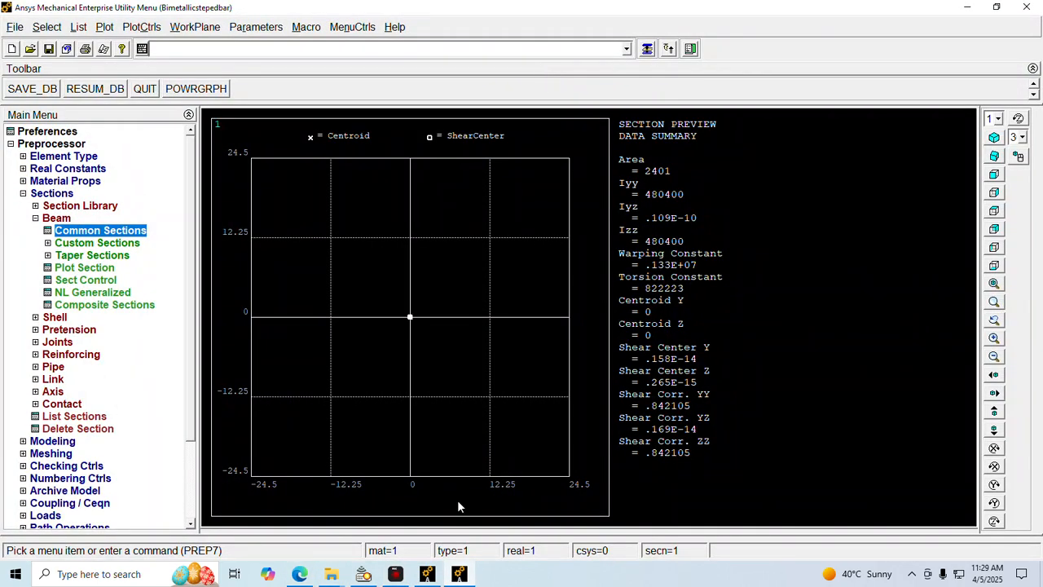
{"action": "left_click", "coordinate": [647, 48]}
{"action": "left_click_drag", "start_coordinate": [929, 311], "coordinate": [889, 318]}
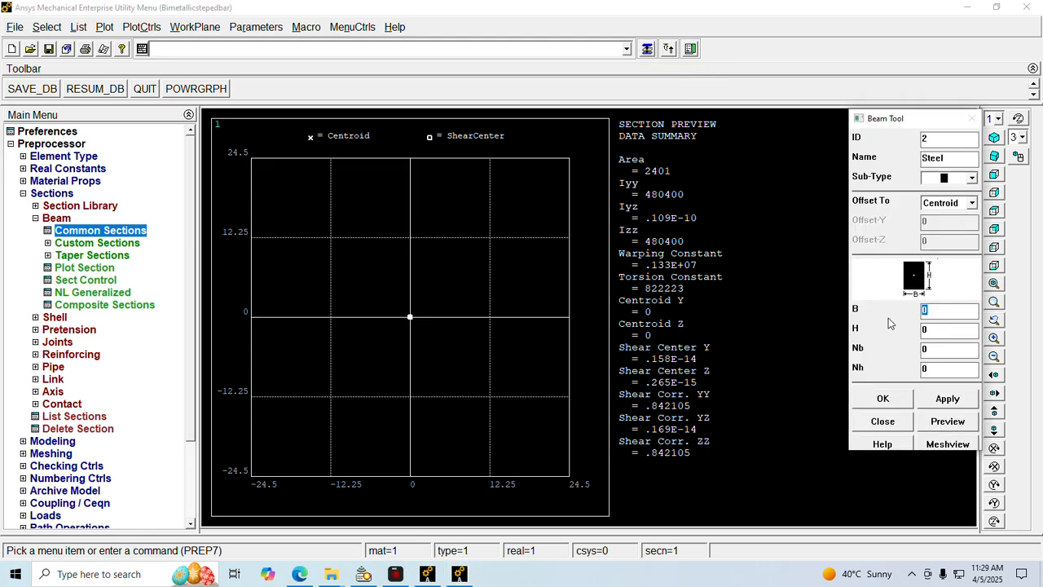
{"action": "type", "text": "24.5"}
{"action": "left_click_drag", "start_coordinate": [958, 333], "coordinate": [899, 336]}
{"action": "type", "text": "24.5"}
{"action": "left_click", "coordinate": [954, 398]}
Preview the Steel beam section and save its plot to file as a colour JPEG hard copy
{"action": "left_click", "coordinate": [956, 425]}
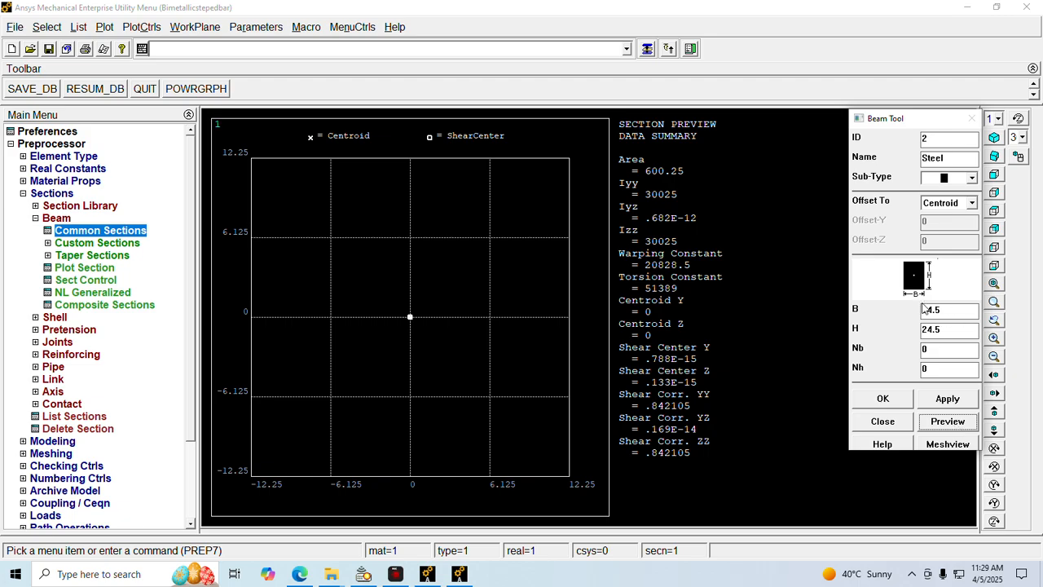
{"action": "left_click", "coordinate": [964, 104]}
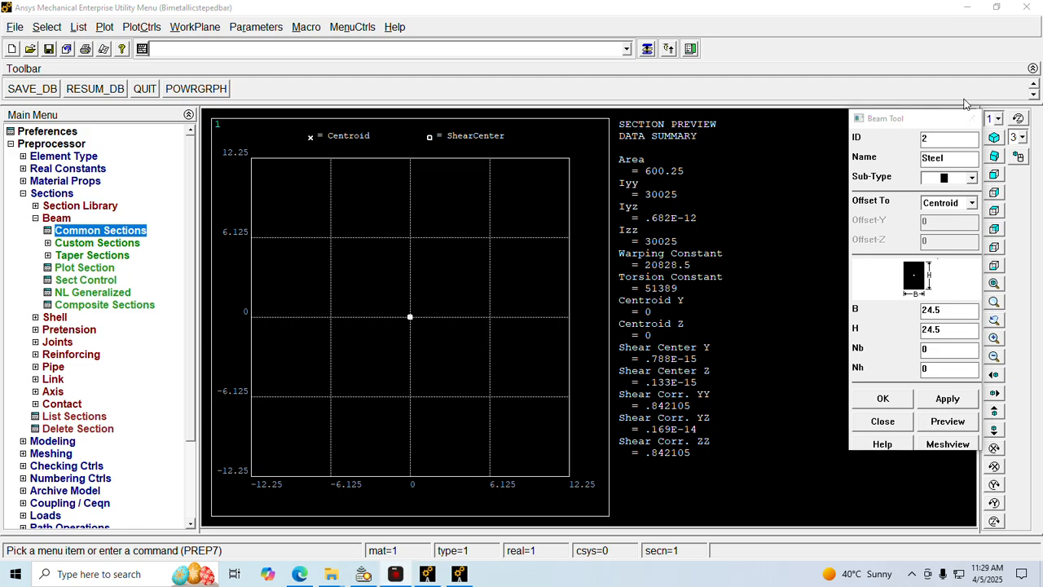
{"action": "left_click", "coordinate": [141, 27]}
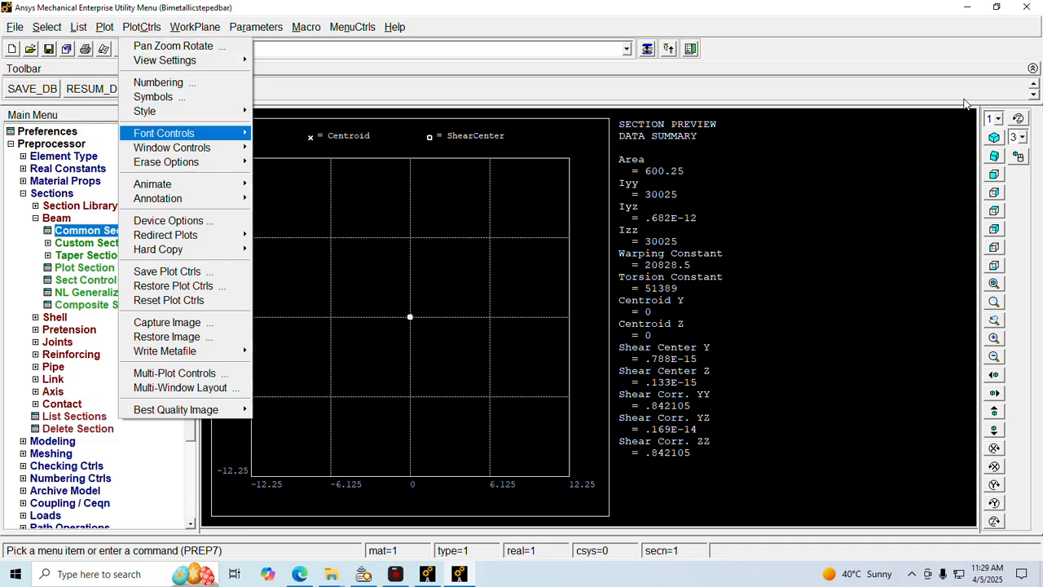
{"action": "mouse_move", "coordinate": [188, 250]}
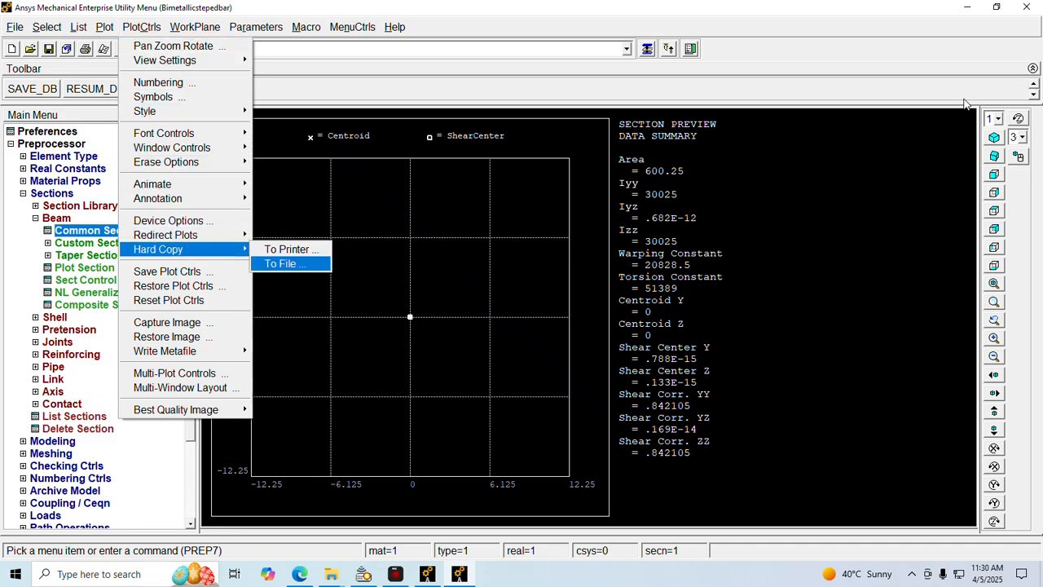
{"action": "left_click", "coordinate": [281, 264]}
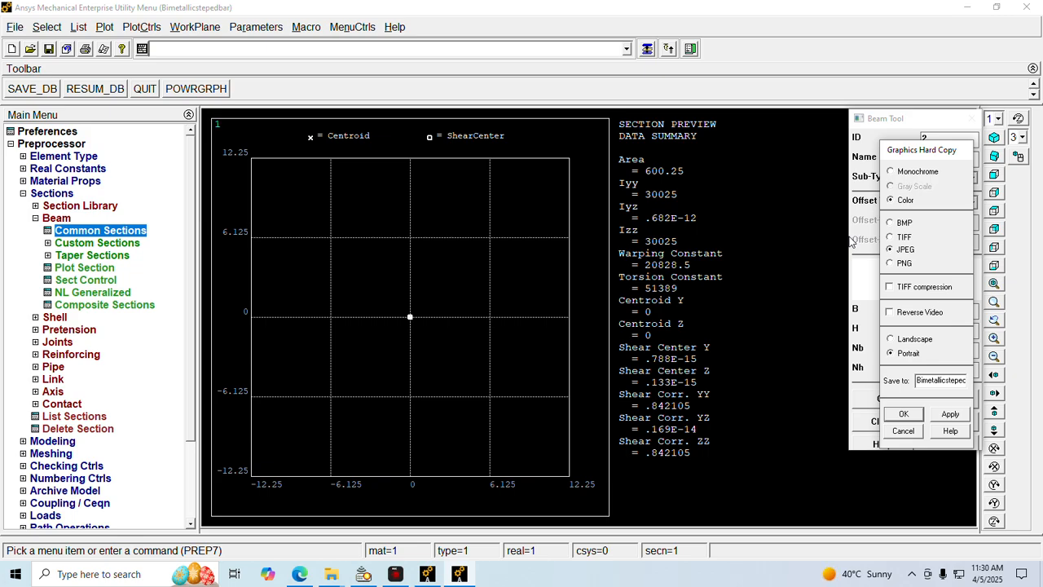
{"action": "left_click", "coordinate": [903, 413]}
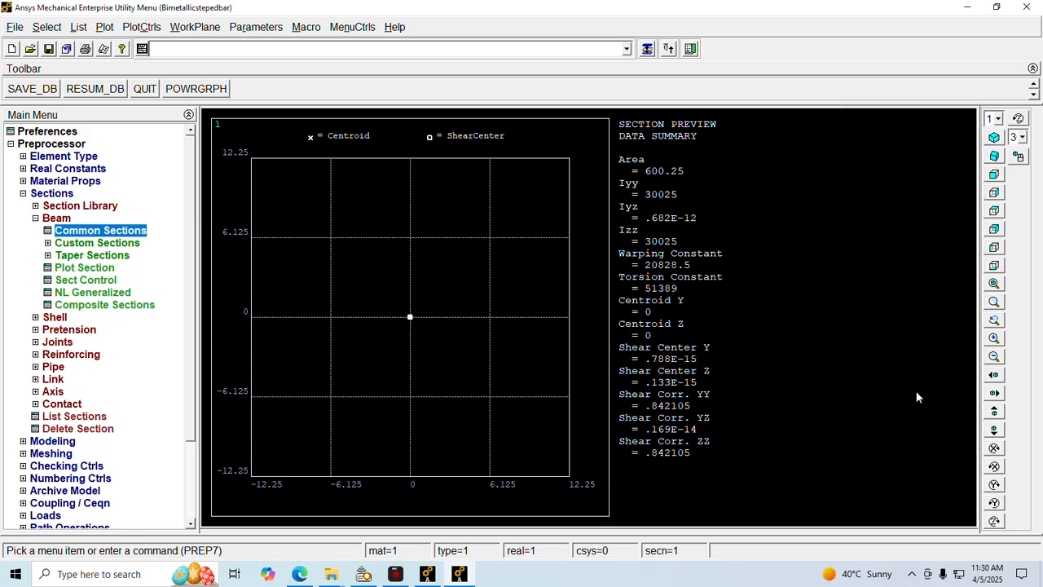
Open the form for creating nodes in the active coordinate system and close the leftover Beam Tool
{"action": "left_click", "coordinate": [52, 194]}
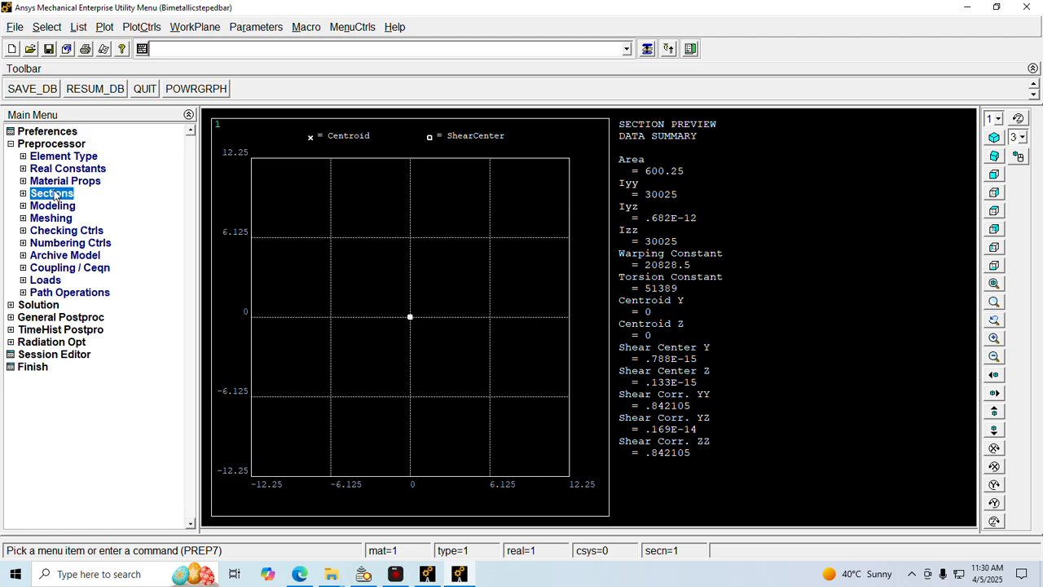
{"action": "left_click", "coordinate": [51, 207]}
{"action": "left_click", "coordinate": [57, 219]}
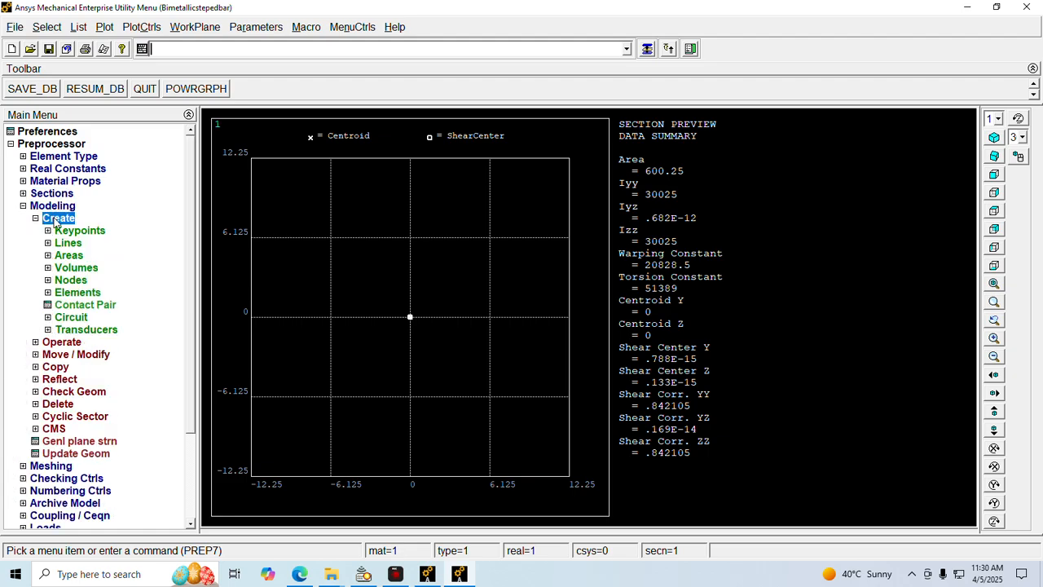
{"action": "left_click", "coordinate": [74, 281]}
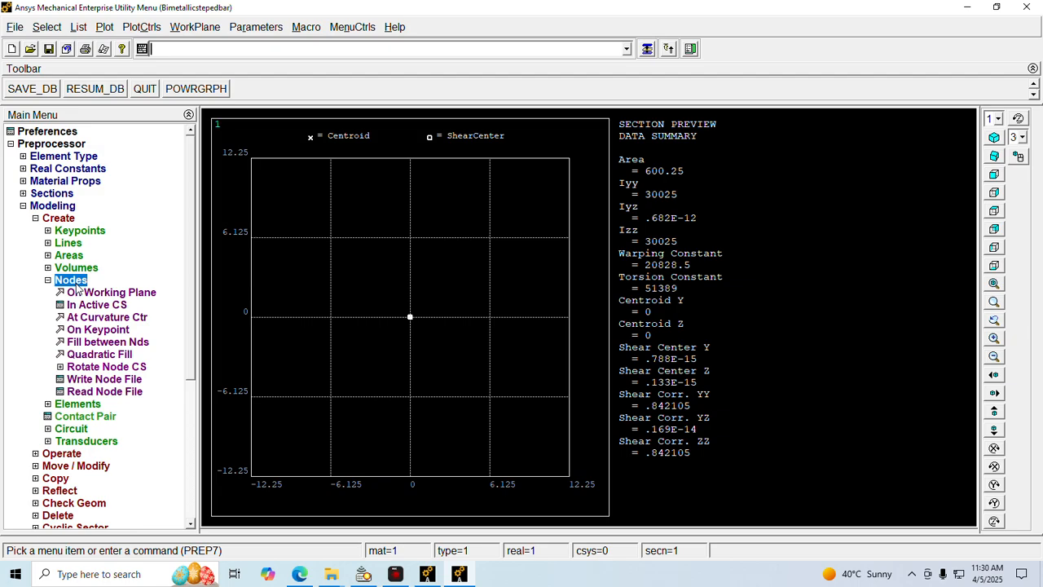
{"action": "left_click", "coordinate": [104, 307]}
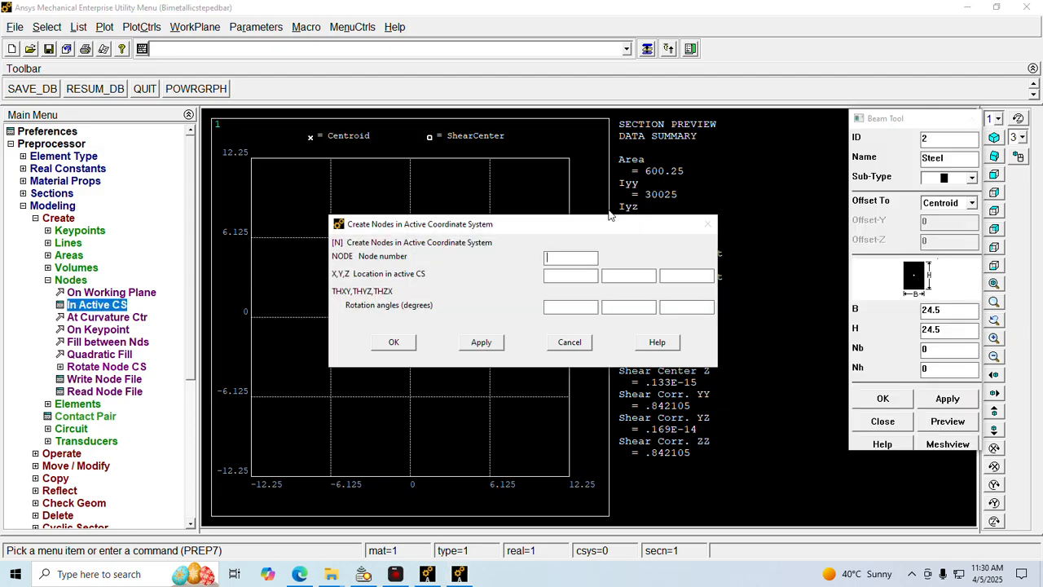
{"action": "left_click", "coordinate": [882, 421]}
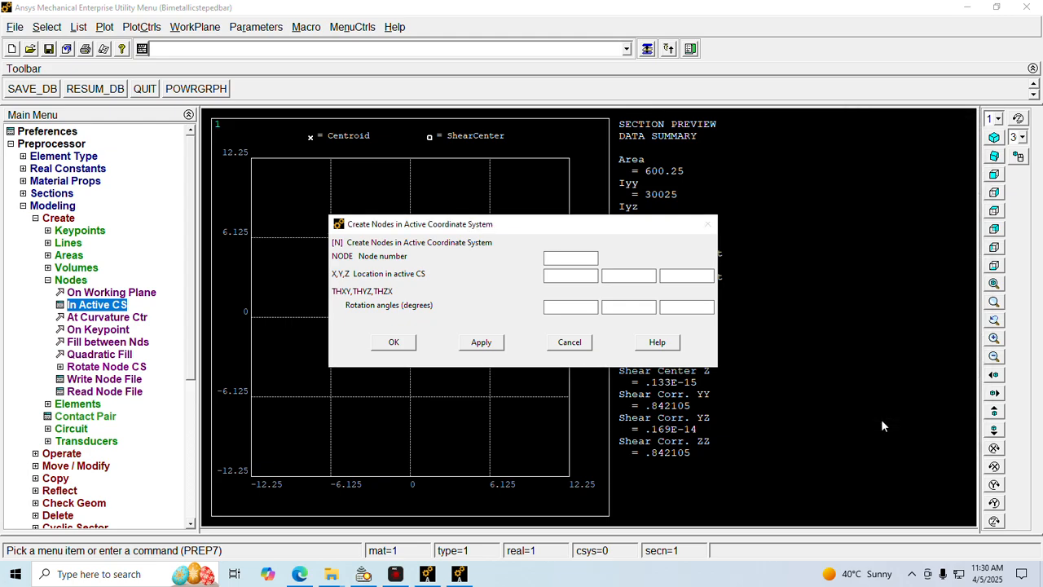
Switch to the PDF notes and examine the node layout in Fig. 4.17.2 and the bar lengths in Fig. 4.17.1
{"action": "key", "text": "alt+Tab"}
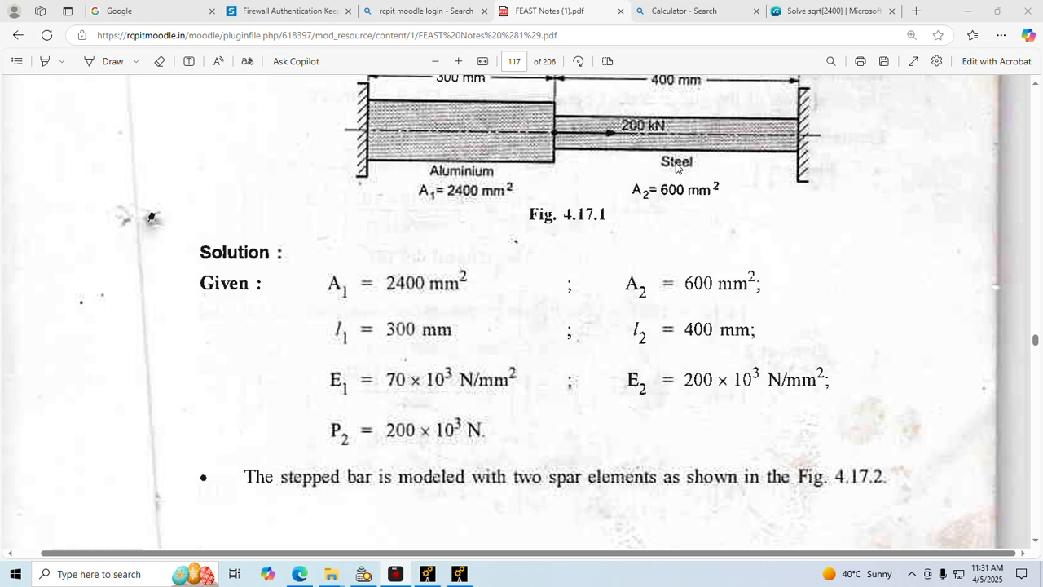
{"action": "scroll", "coordinate": [676, 165], "scroll_direction": "down", "scroll_amount": 8}
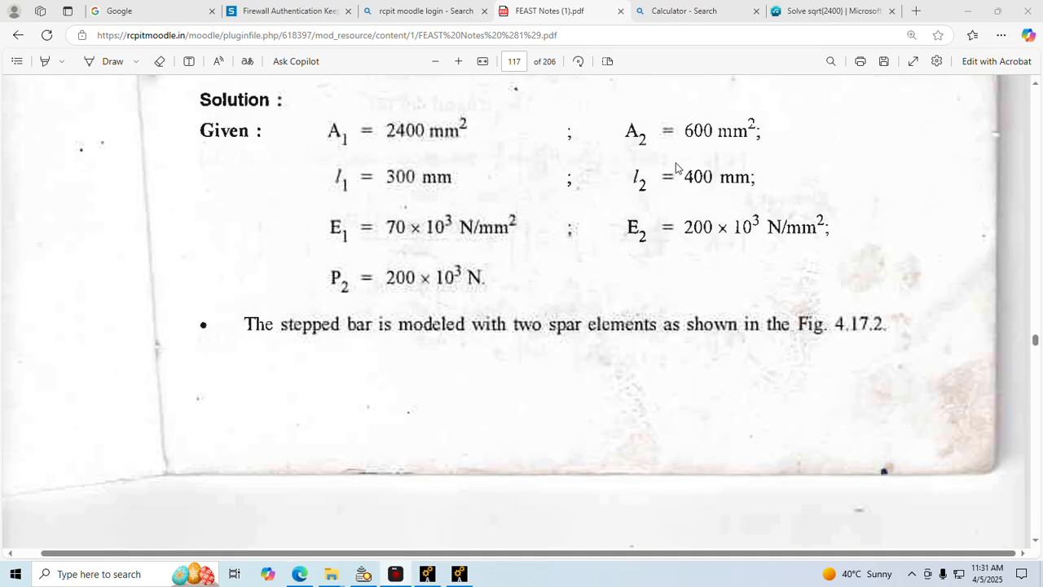
{"action": "scroll", "coordinate": [676, 168], "scroll_direction": "down", "scroll_amount": 8}
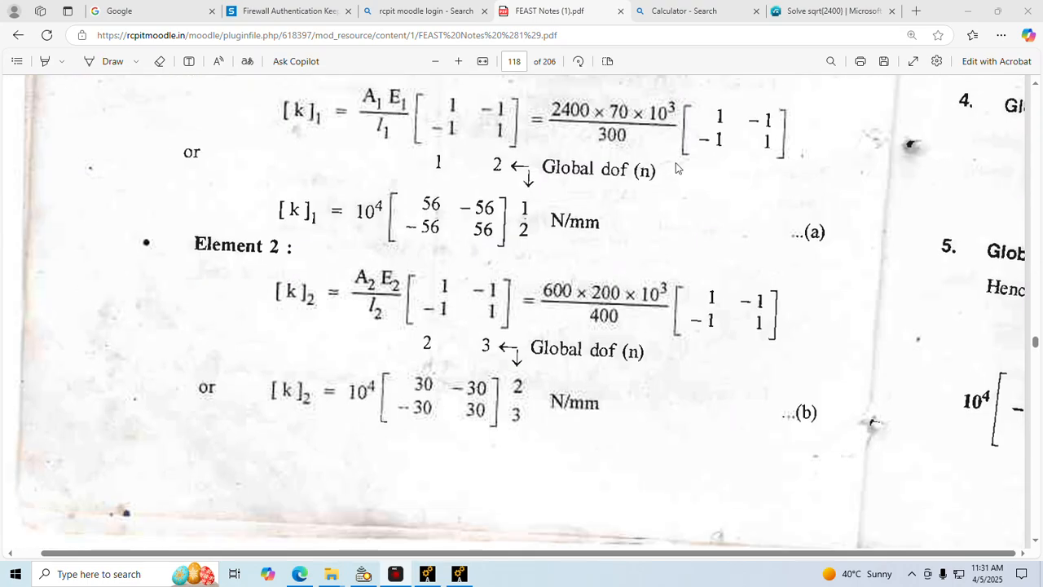
{"action": "scroll", "coordinate": [676, 168], "scroll_direction": "up", "scroll_amount": 4}
{"action": "scroll", "coordinate": [675, 167], "scroll_direction": "up", "scroll_amount": 10}
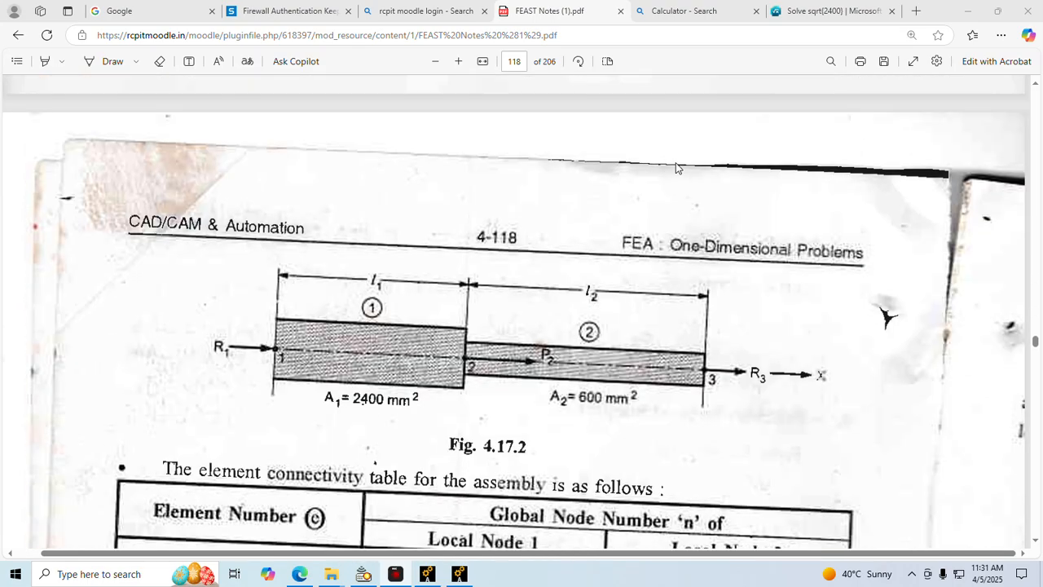
{"action": "scroll", "coordinate": [307, 334], "scroll_direction": "down", "scroll_amount": 2}
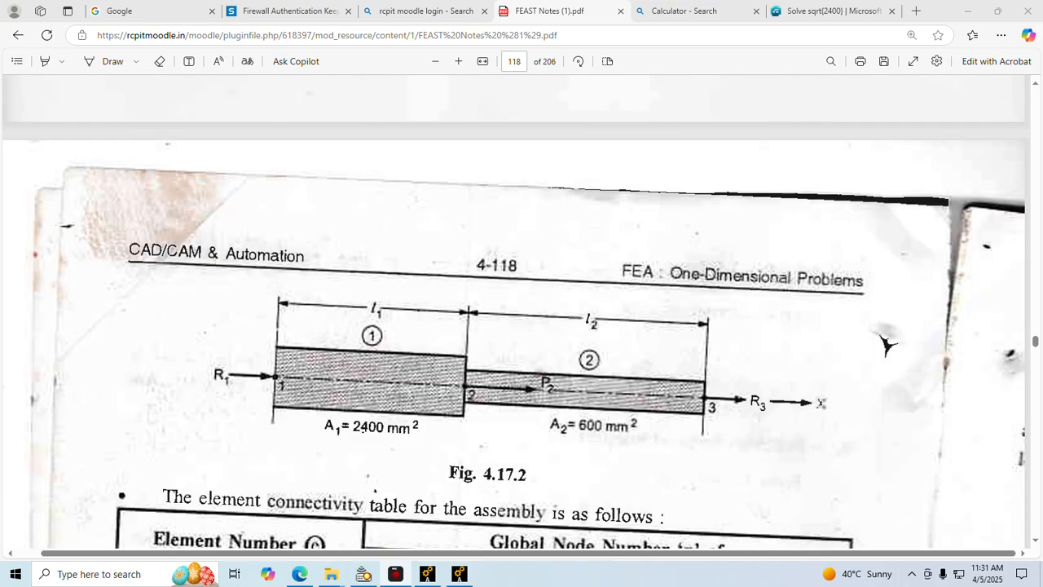
{"action": "scroll", "coordinate": [306, 334], "scroll_direction": "up", "scroll_amount": 4}
{"action": "scroll", "coordinate": [436, 329], "scroll_direction": "up", "scroll_amount": 15}
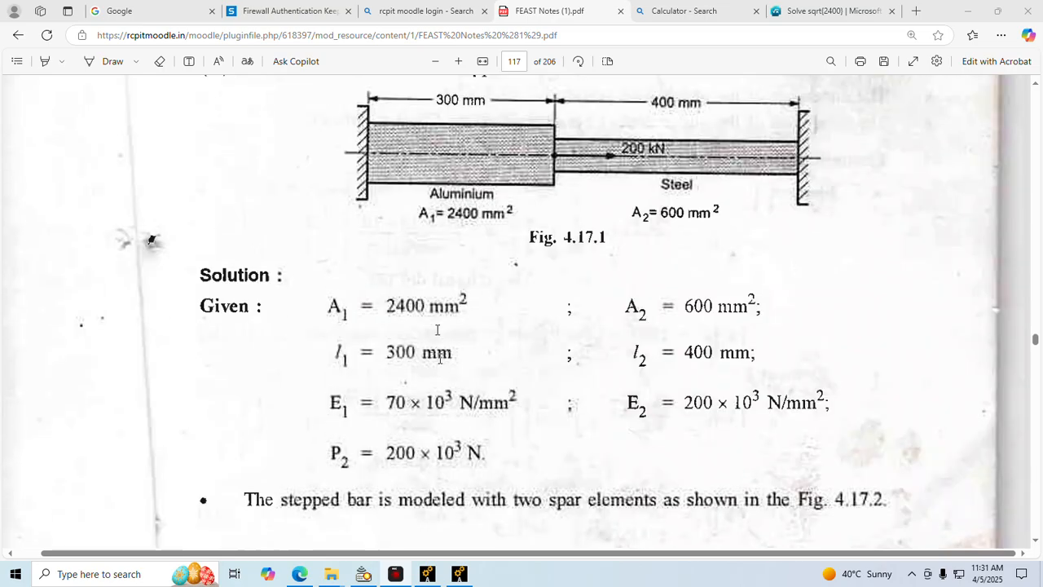
{"action": "scroll", "coordinate": [436, 332], "scroll_direction": "down", "scroll_amount": 2}
{"action": "scroll", "coordinate": [436, 332], "scroll_direction": "down", "scroll_amount": 4}
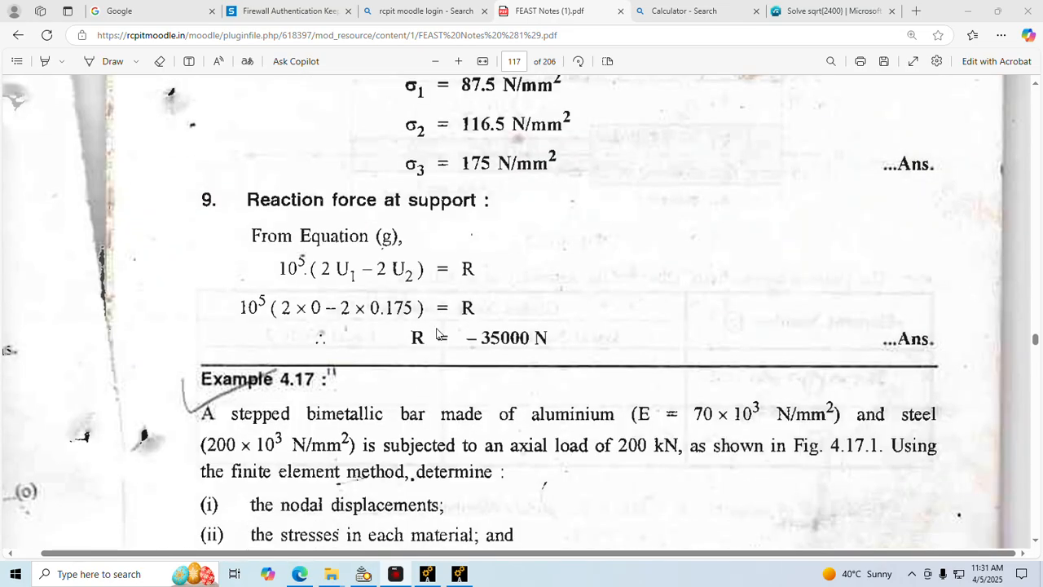
{"action": "scroll", "coordinate": [459, 322], "scroll_direction": "down", "scroll_amount": 3}
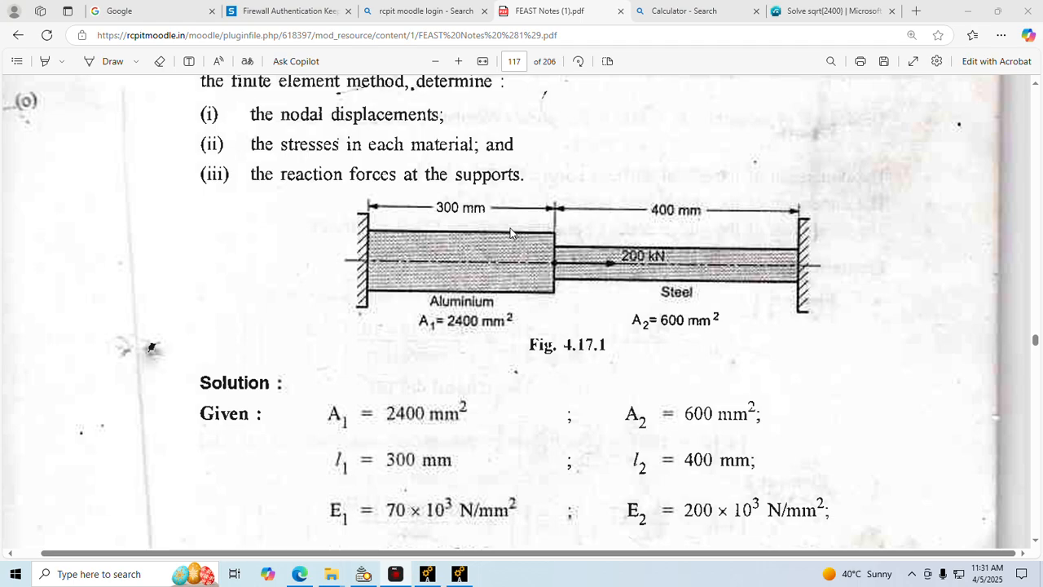
Switch back to Ansys and create node 1 at X 0, Y 0 in the active coordinate system
{"action": "left_click", "coordinate": [460, 573]}
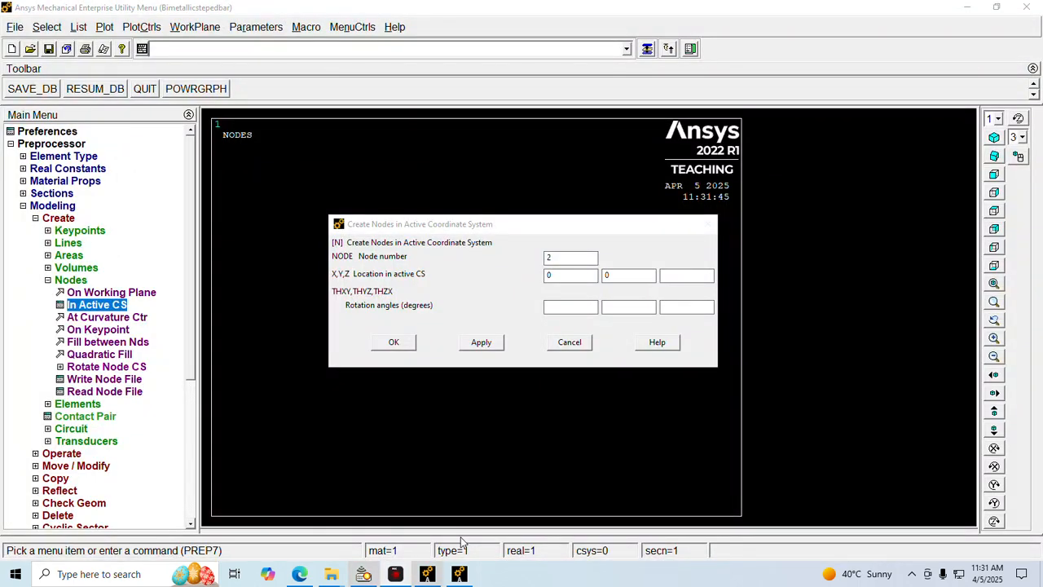
{"action": "double_click", "coordinate": [562, 263]}
{"action": "type", "text": "1"}
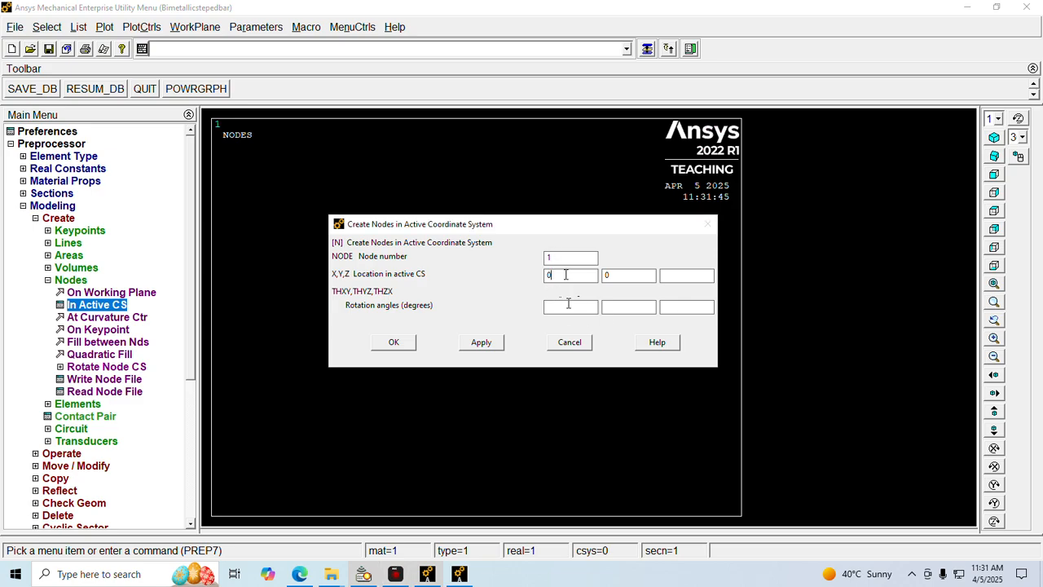
{"action": "left_click", "coordinate": [566, 275]}
{"action": "left_click", "coordinate": [481, 343]}
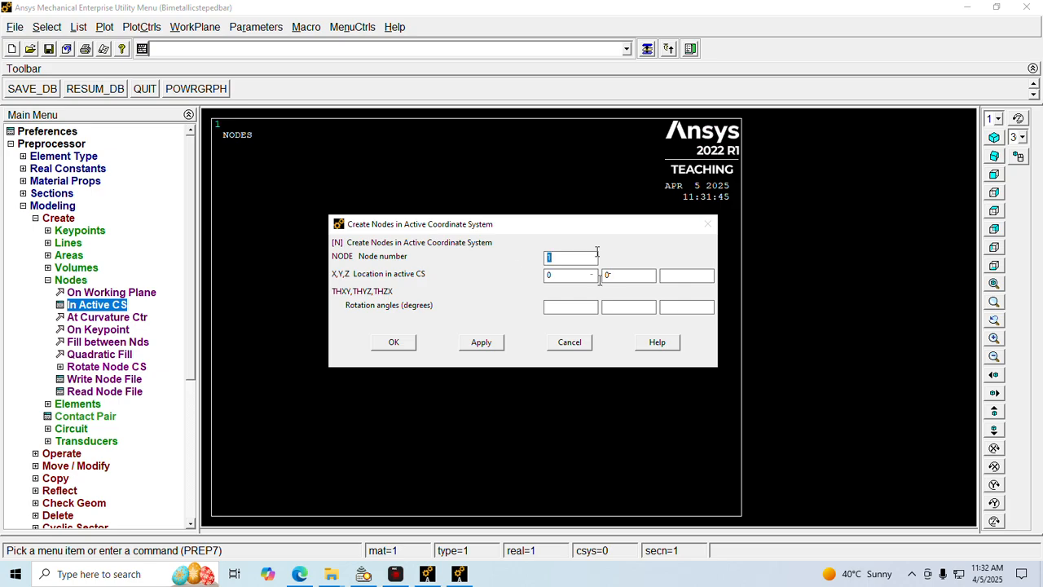
Check the aluminium bar's length in the PDF notes and create node 2 at X 300, Y 0
{"action": "type", "text": "2"}
{"action": "key", "text": "alt+Tab"}
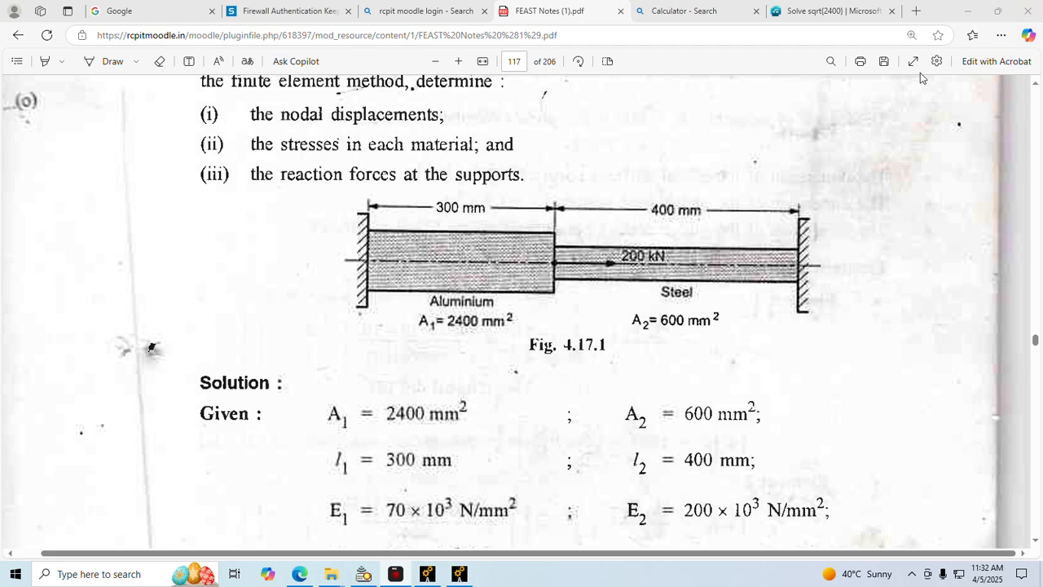
{"action": "key", "text": "alt+Tab"}
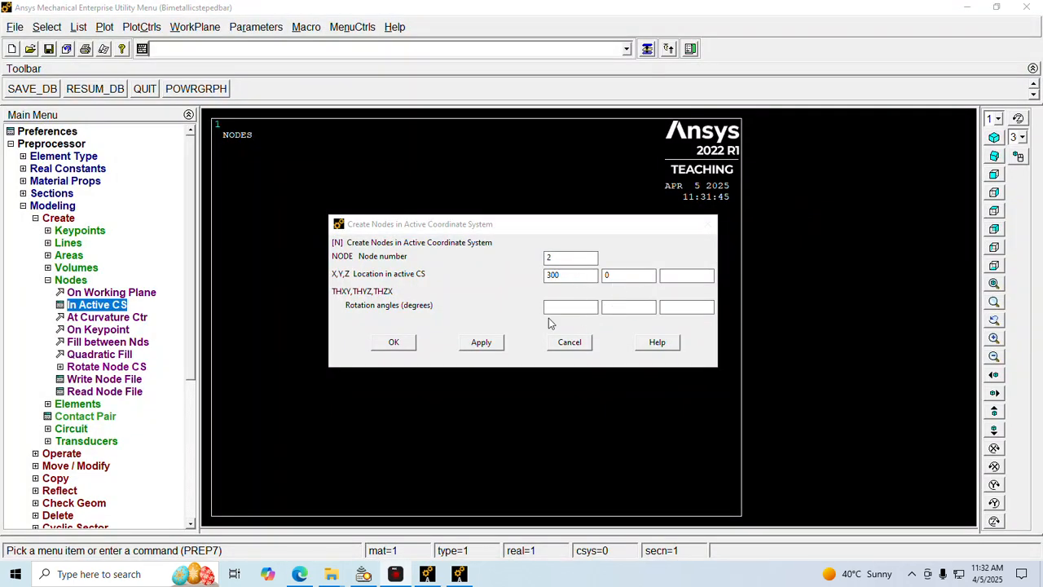
{"action": "left_click", "coordinate": [479, 342]}
Create node 3 at X 700, Y 0 and finish the node creation
{"action": "type", "text": "3"}
{"action": "key", "text": "Tab"}
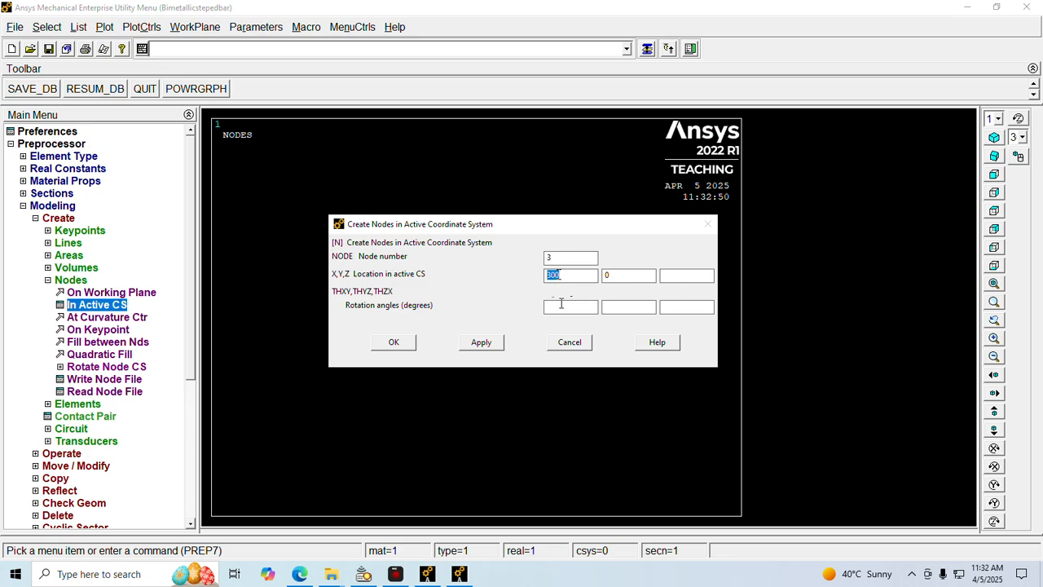
{"action": "type", "text": "700"}
{"action": "left_click", "coordinate": [403, 344]}
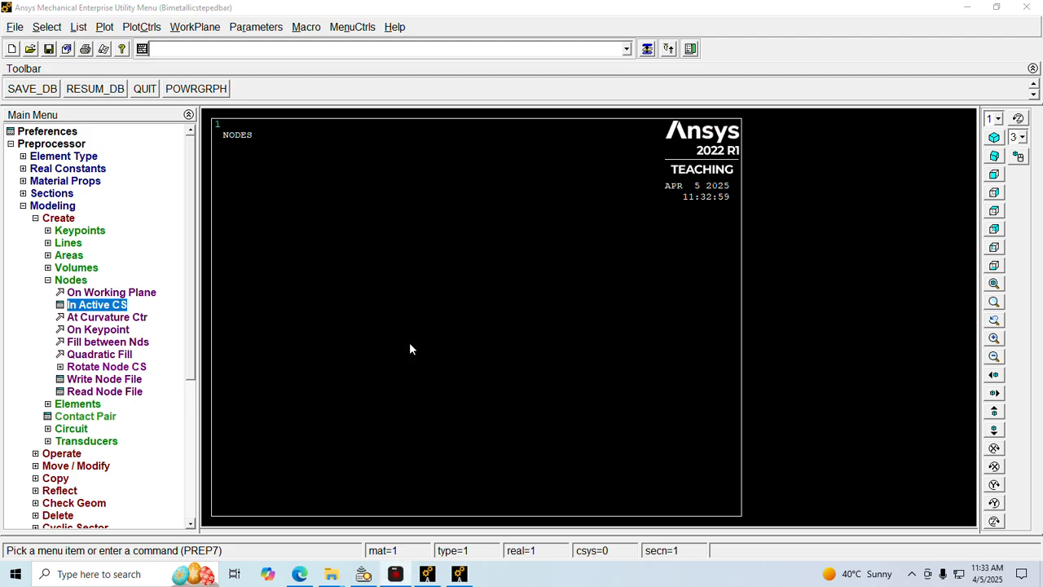
{"action": "right_click", "coordinate": [578, 264]}
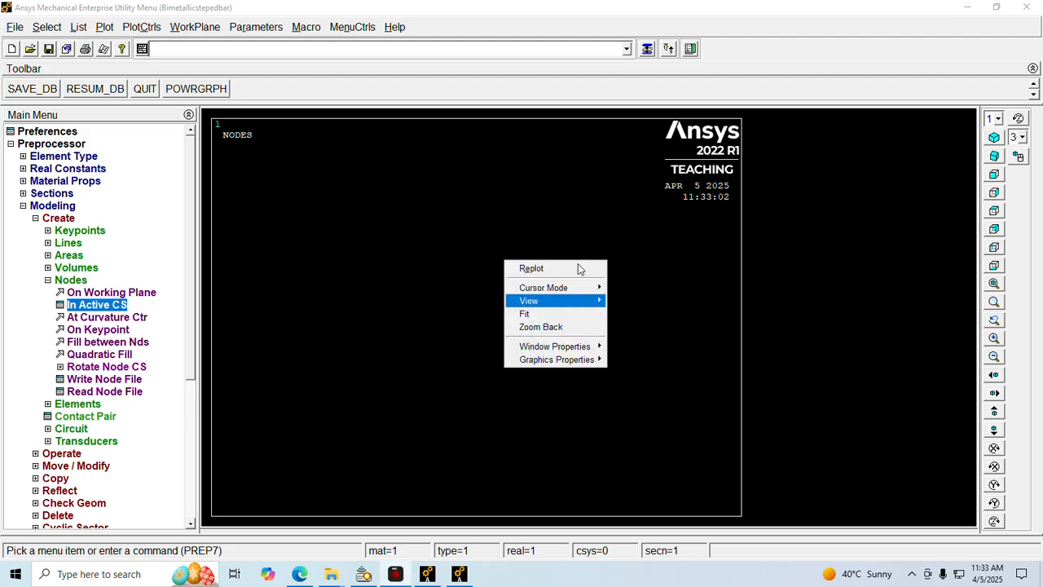
{"action": "left_click", "coordinate": [544, 311]}
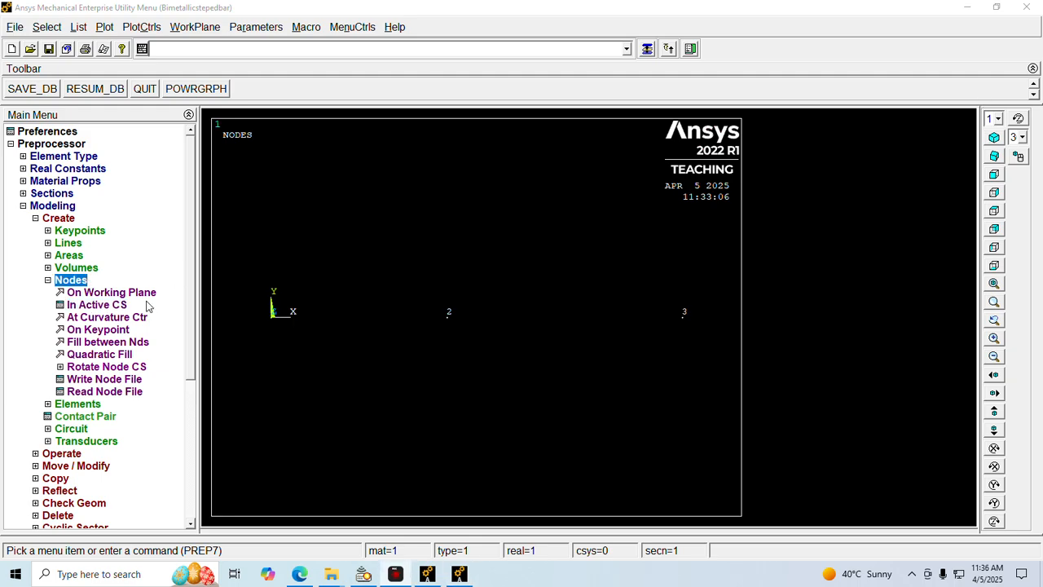
Open the element attributes and choose element type 1 BEAM188 for the aluminium element
{"action": "left_click", "coordinate": [71, 280]}
{"action": "left_click", "coordinate": [75, 293]}
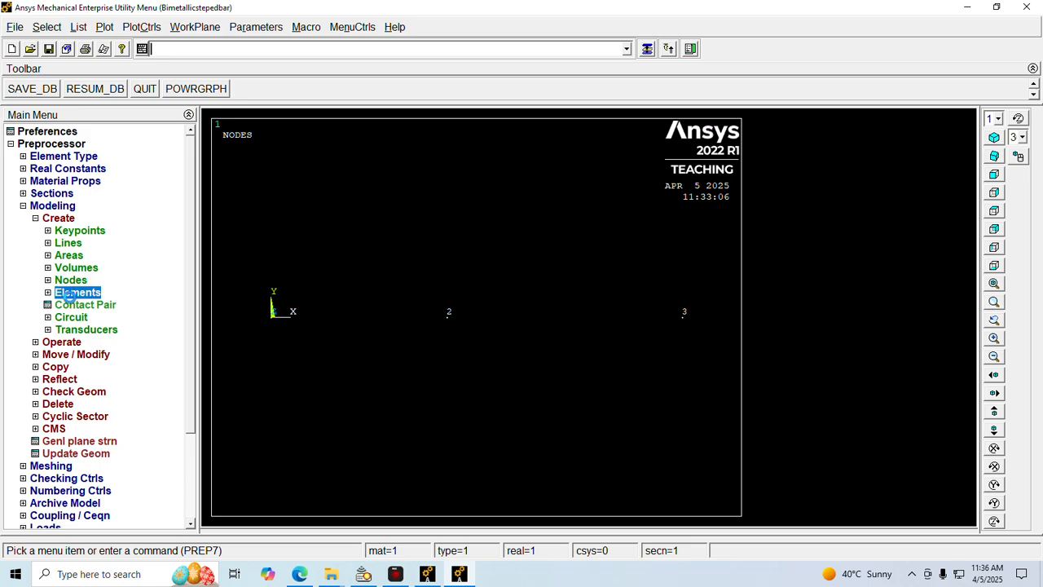
{"action": "left_click", "coordinate": [105, 305]}
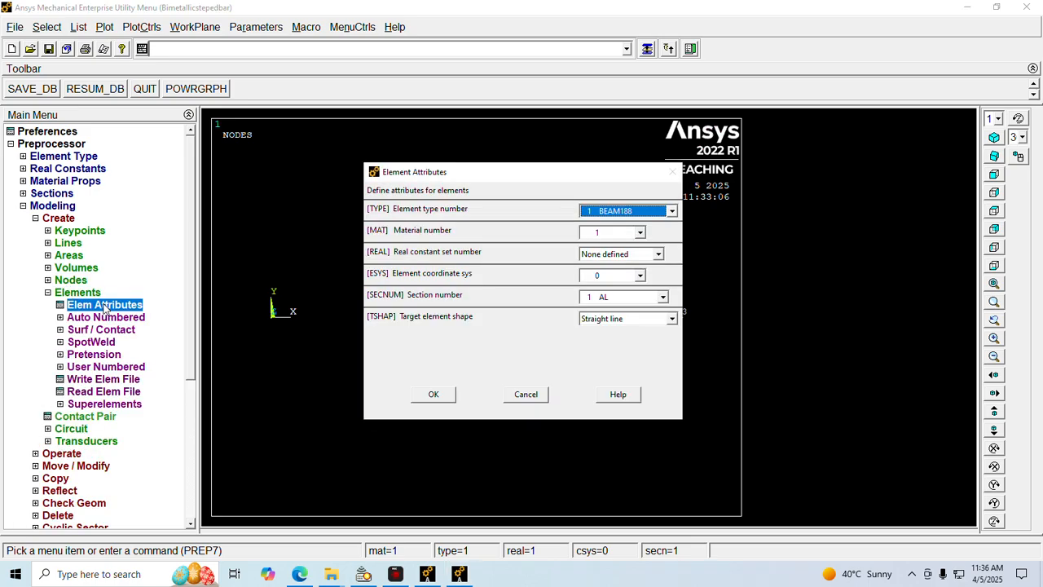
{"action": "left_click", "coordinate": [671, 212]}
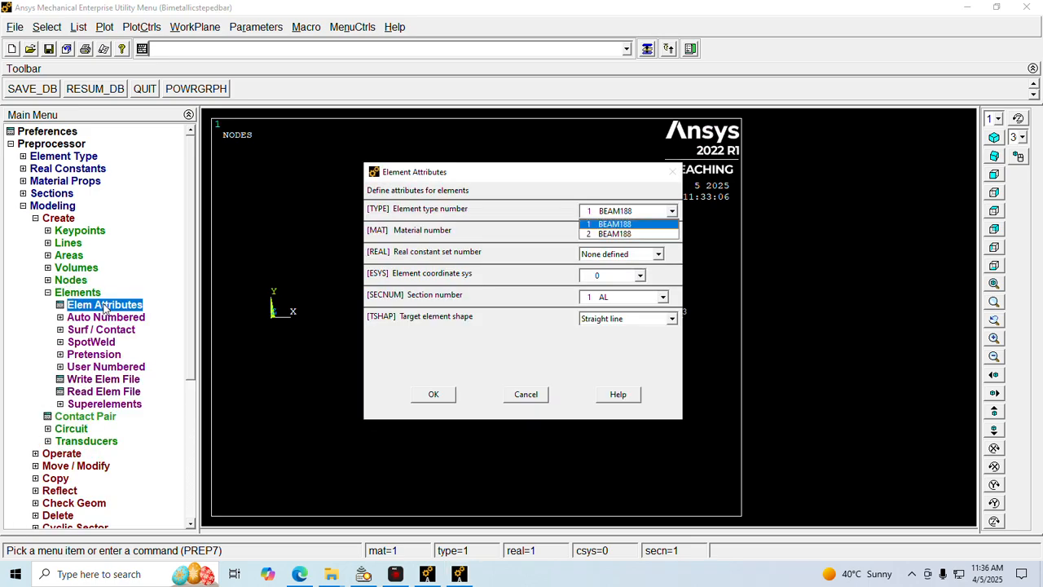
{"action": "left_click", "coordinate": [671, 211]}
{"action": "left_click", "coordinate": [671, 211]}
{"action": "left_click", "coordinate": [671, 211]}
{"action": "left_click", "coordinate": [671, 211]}
{"action": "left_click", "coordinate": [672, 211]}
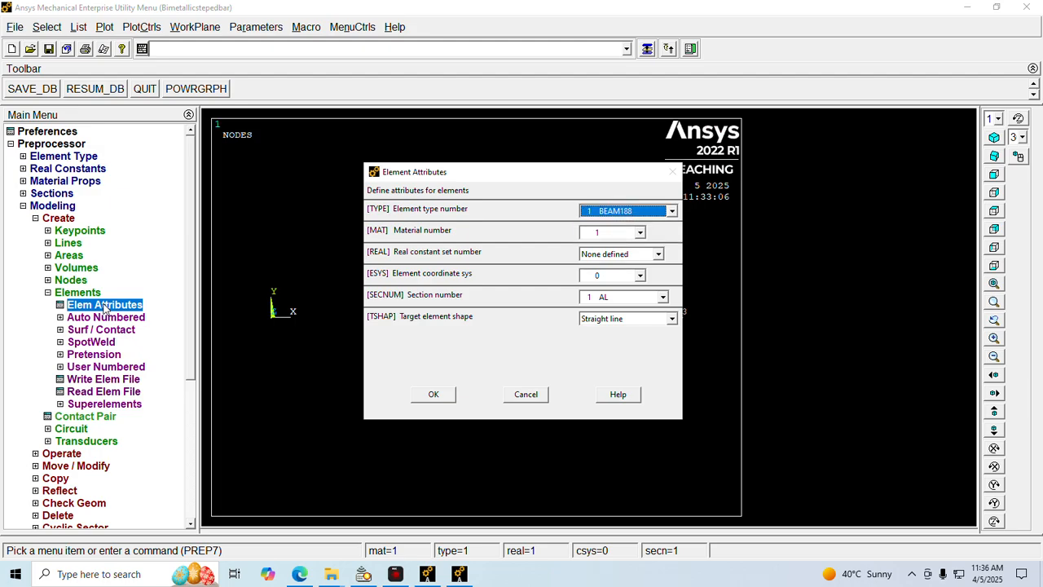
{"action": "left_click", "coordinate": [671, 211]}
{"action": "left_click", "coordinate": [671, 211]}
{"action": "left_click", "coordinate": [671, 211]}
{"action": "left_click", "coordinate": [672, 211]}
{"action": "left_click", "coordinate": [672, 211]}
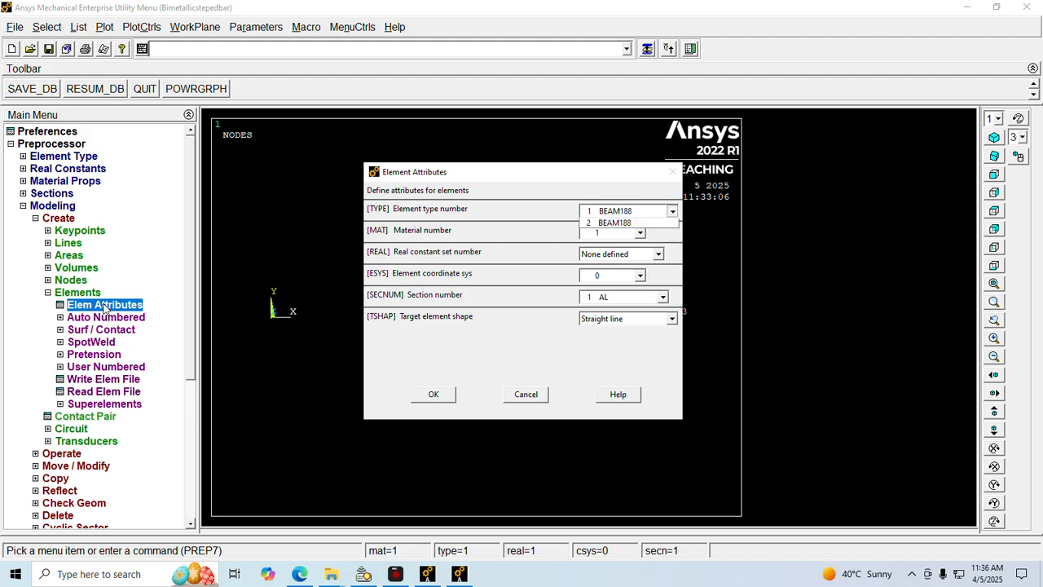
{"action": "left_click", "coordinate": [672, 211]}
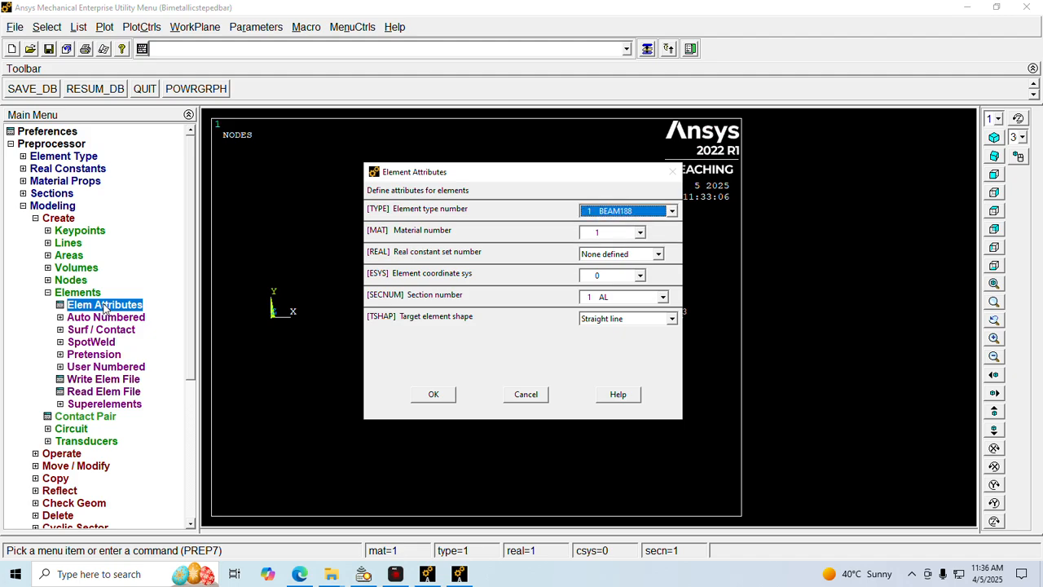
Assign material number 1, section 1 AL and a straight line shape to the aluminium element and accept the attributes
{"action": "key", "text": "Tab"}
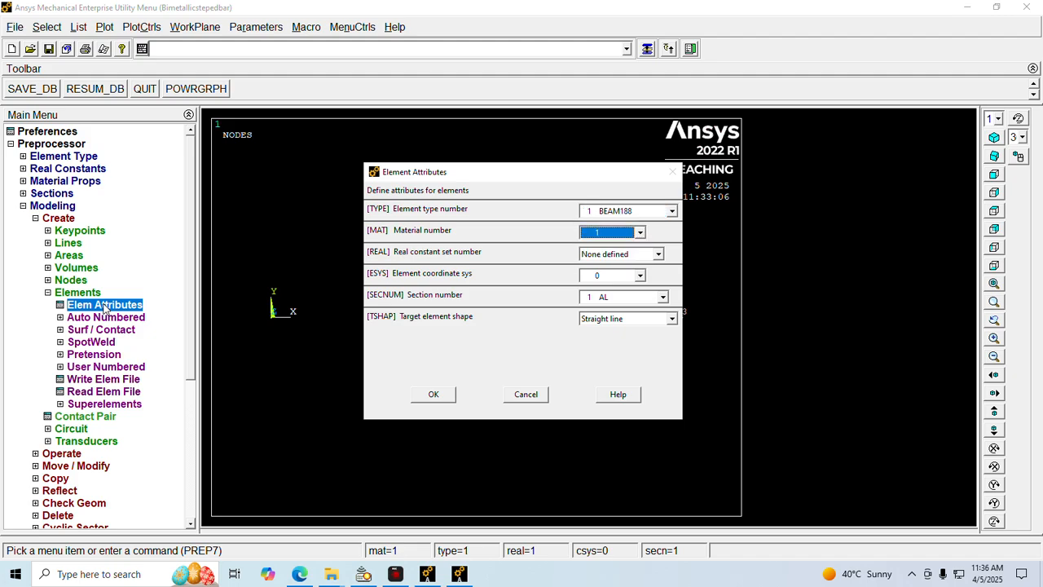
{"action": "key", "text": "alt+Down"}
{"action": "key", "text": "Return"}
{"action": "left_click", "coordinate": [662, 298]}
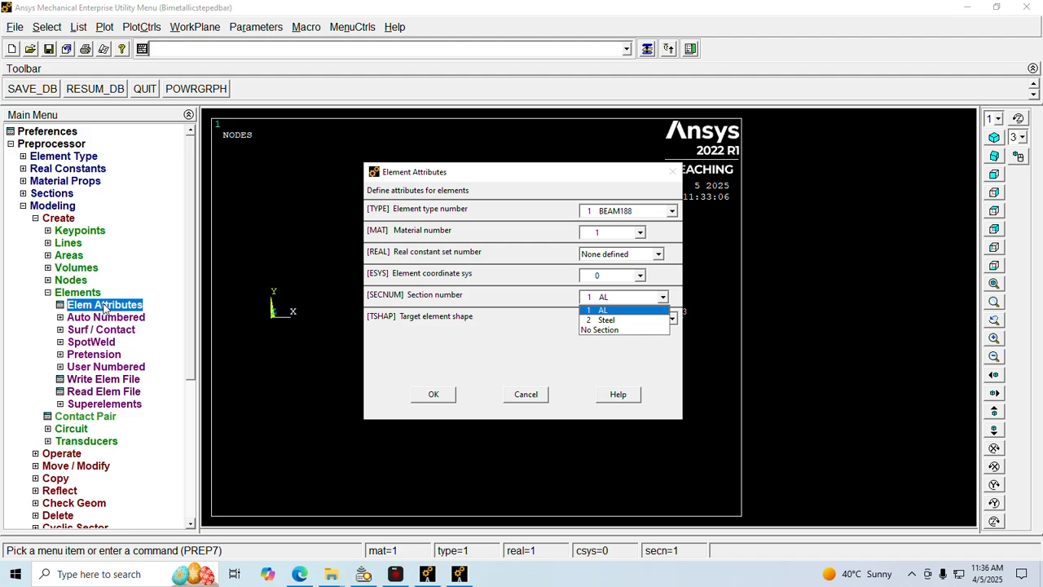
{"action": "key", "text": "Return"}
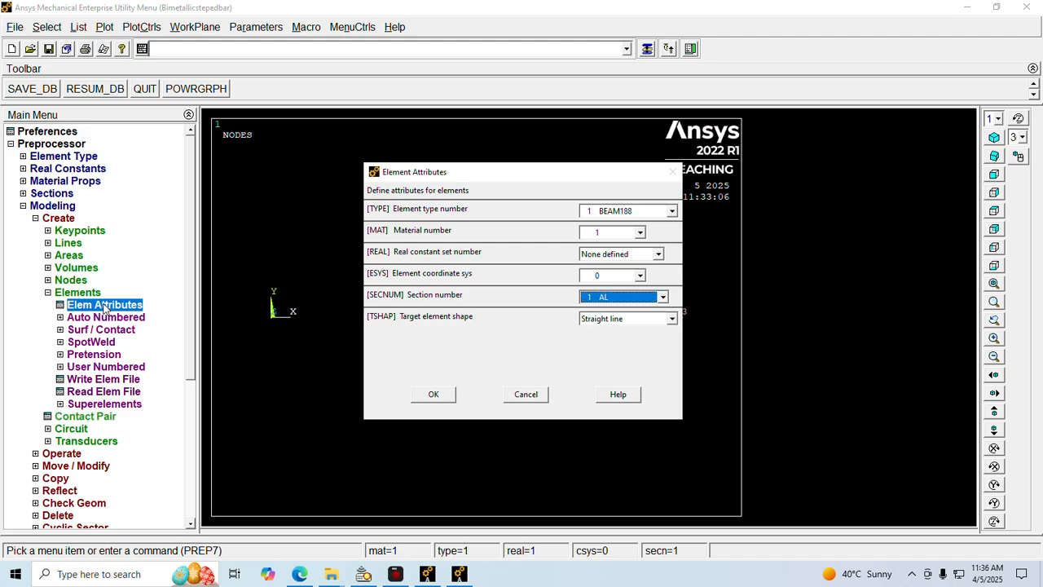
{"action": "left_click", "coordinate": [672, 318]}
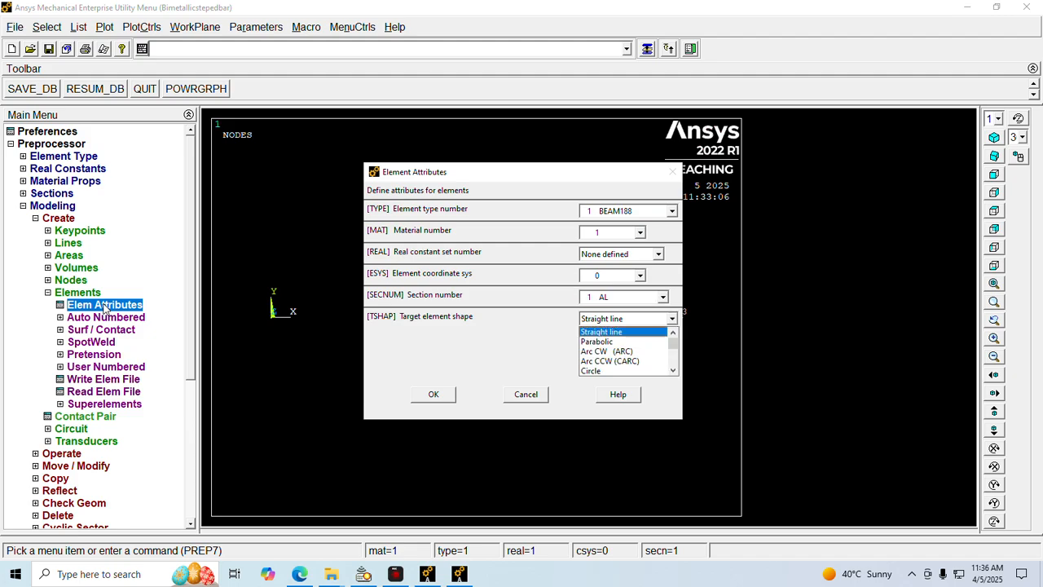
{"action": "left_click", "coordinate": [672, 318]}
{"action": "left_click", "coordinate": [673, 318]}
{"action": "left_click", "coordinate": [673, 319]}
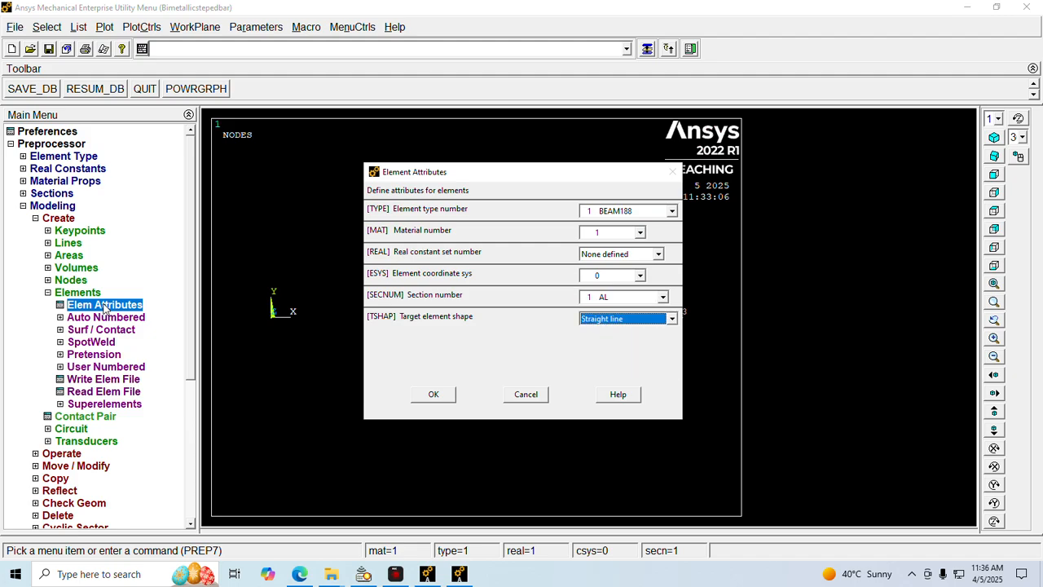
{"action": "left_click", "coordinate": [672, 318]}
{"action": "left_click", "coordinate": [672, 319]}
{"action": "left_click", "coordinate": [434, 394]}
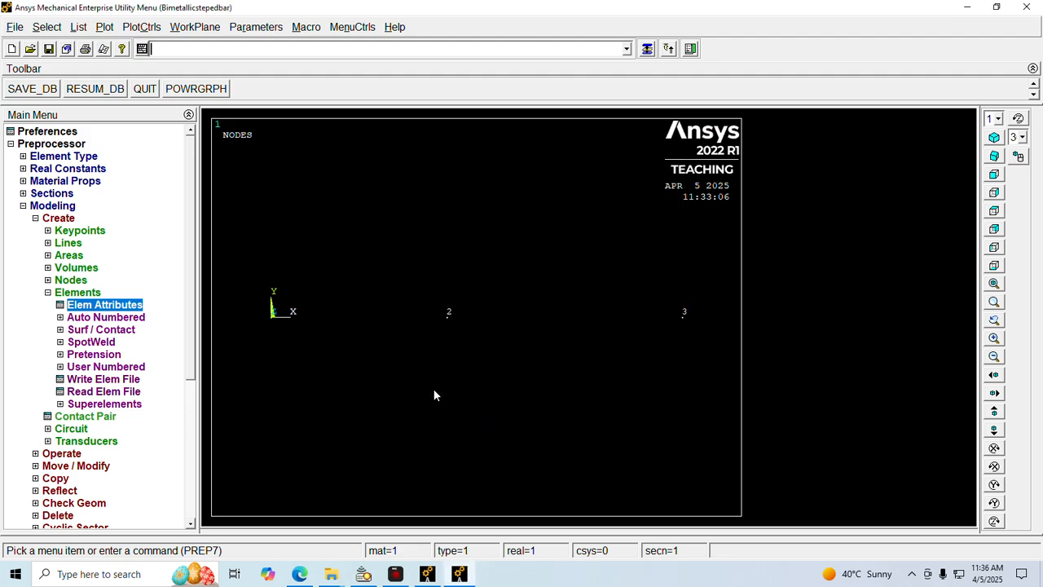
Create an auto-numbered element through nodes 1 and 2
{"action": "left_click", "coordinate": [106, 317]}
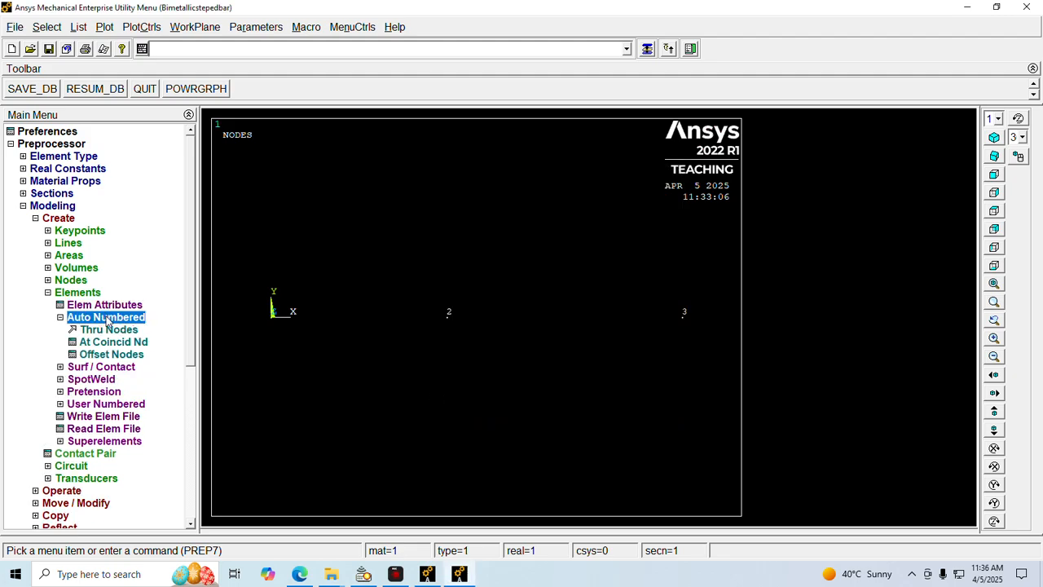
{"action": "left_click", "coordinate": [108, 330]}
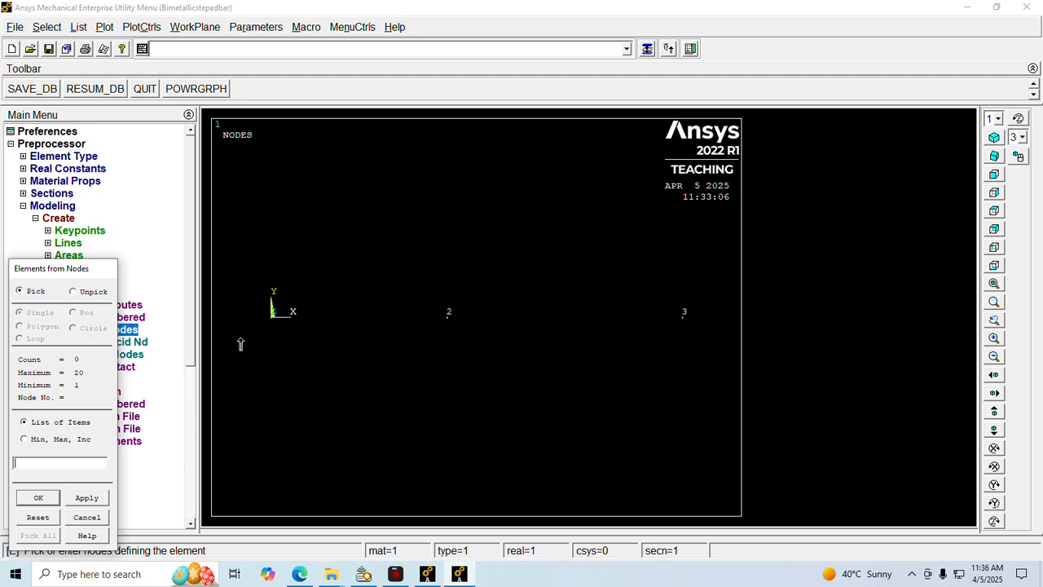
{"action": "left_click", "coordinate": [240, 341]}
{"action": "left_click", "coordinate": [240, 339]}
{"action": "left_click", "coordinate": [38, 497]}
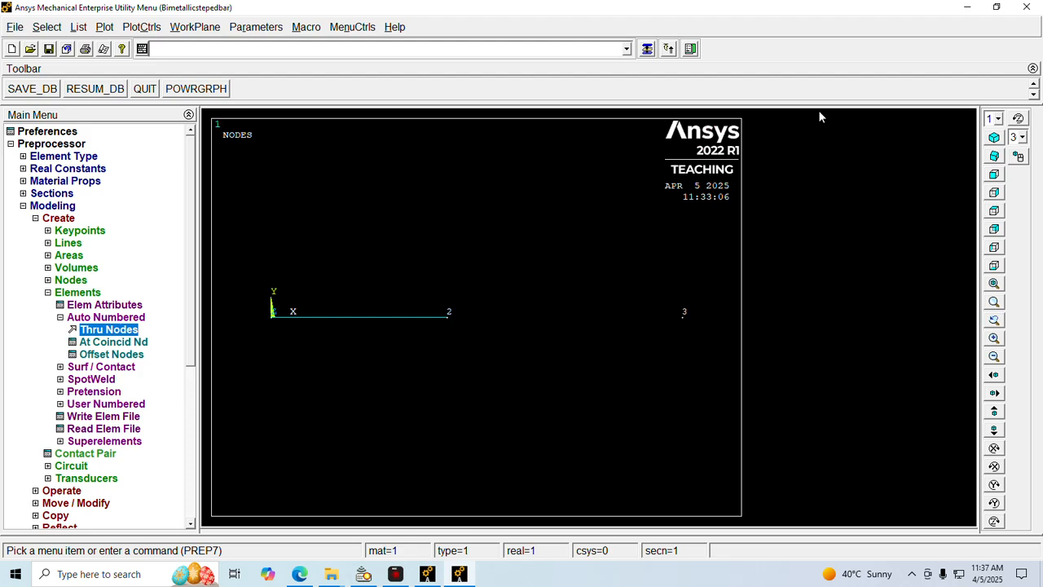
Set the element attributes to type 2 BEAM188, material number 2, section 2 Steel and straight line shape
{"action": "left_click", "coordinate": [84, 306]}
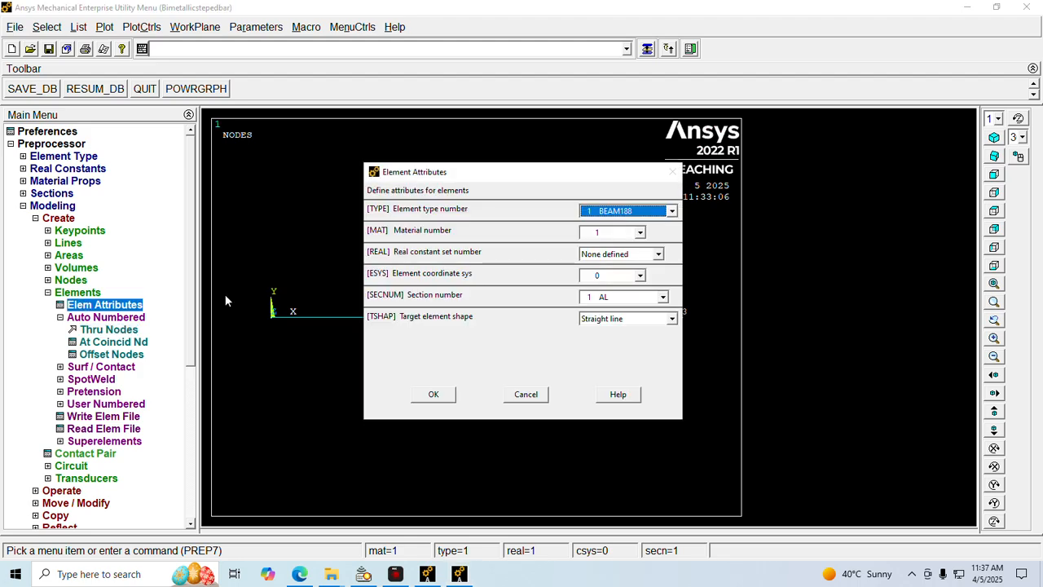
{"action": "left_click", "coordinate": [672, 211]}
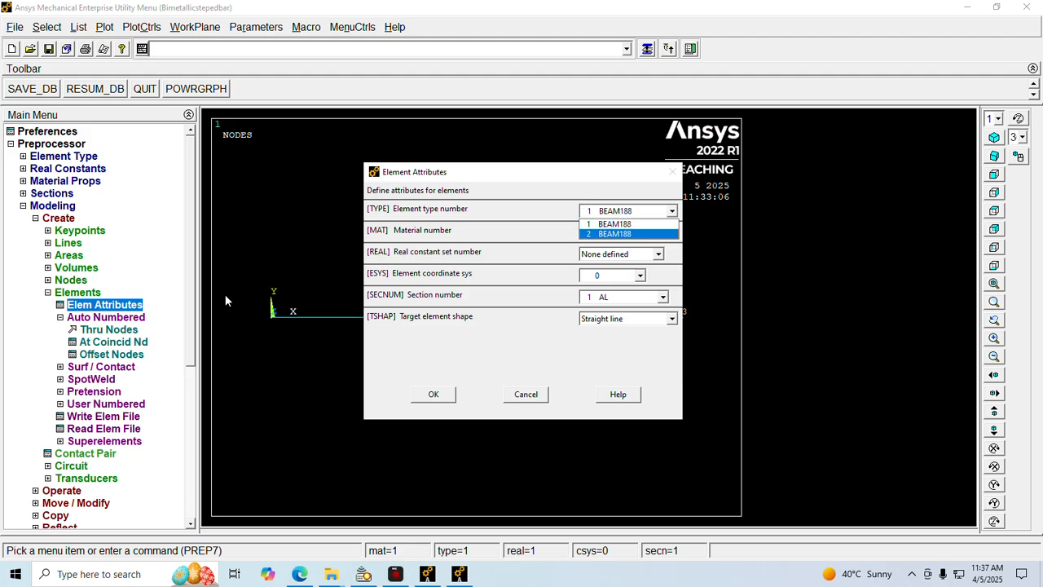
{"action": "left_click", "coordinate": [616, 234]}
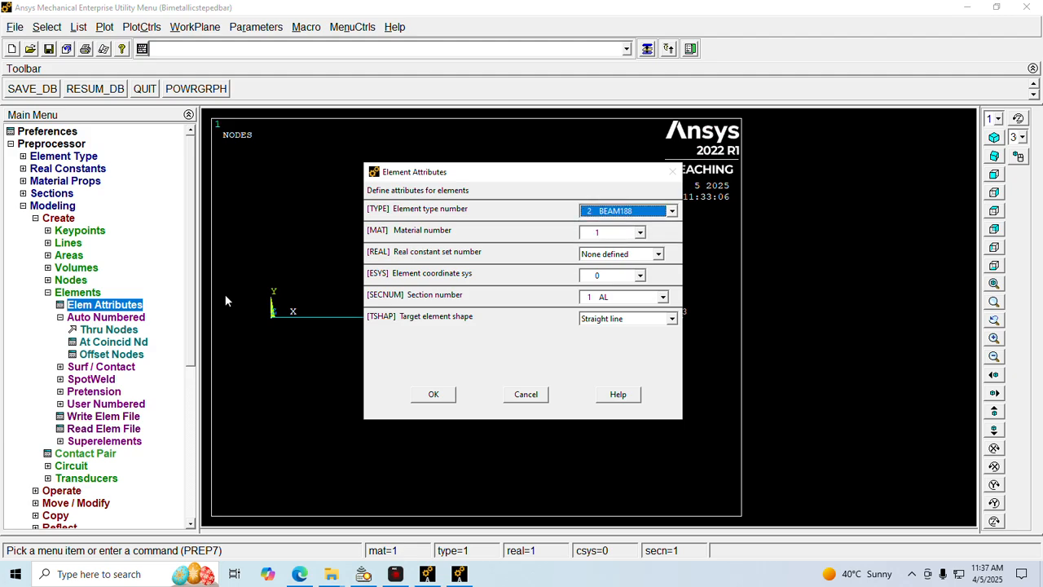
{"action": "left_click", "coordinate": [673, 212]}
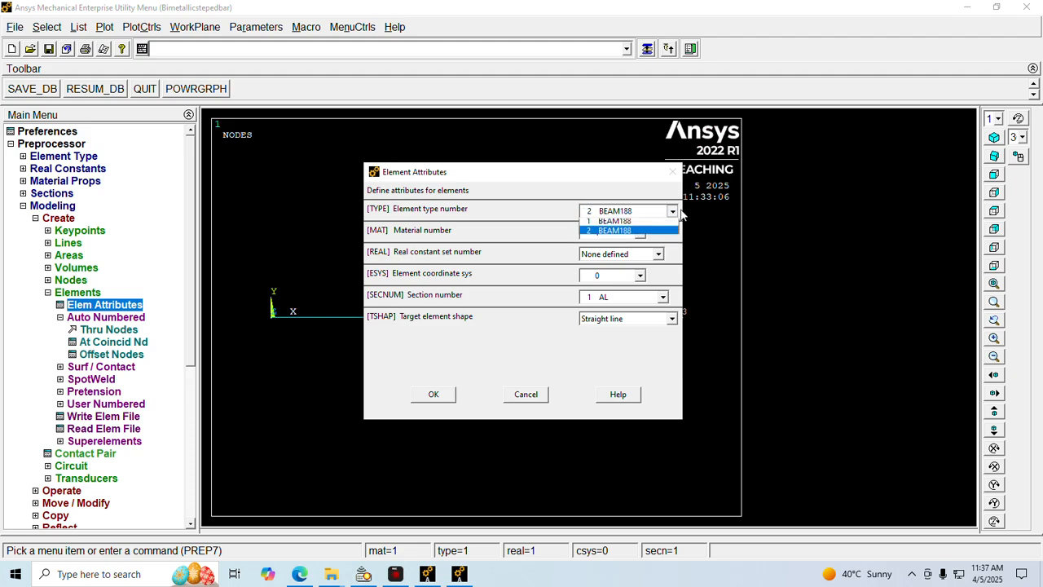
{"action": "left_click", "coordinate": [680, 211]}
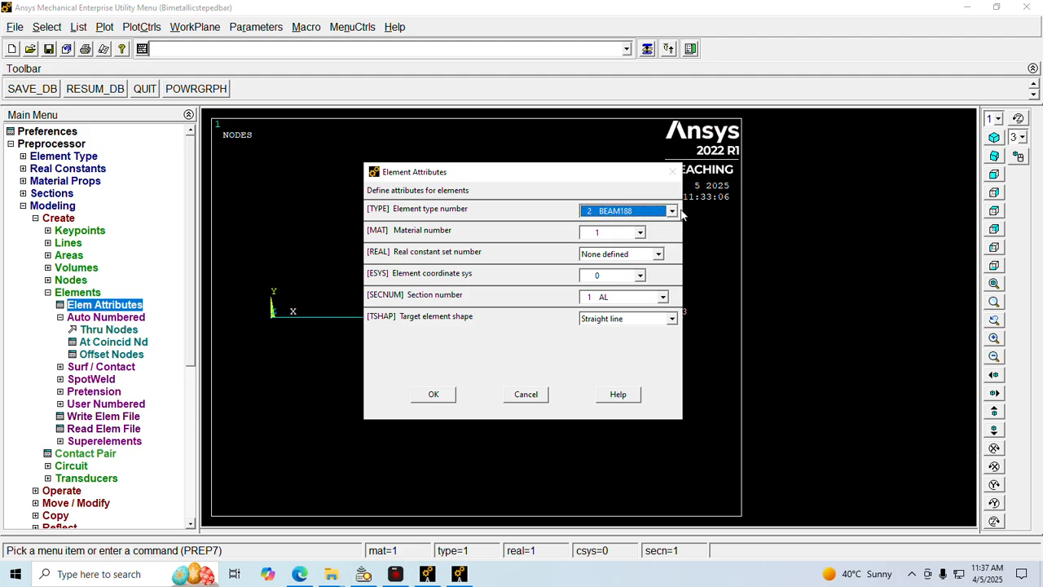
{"action": "left_click", "coordinate": [640, 234]}
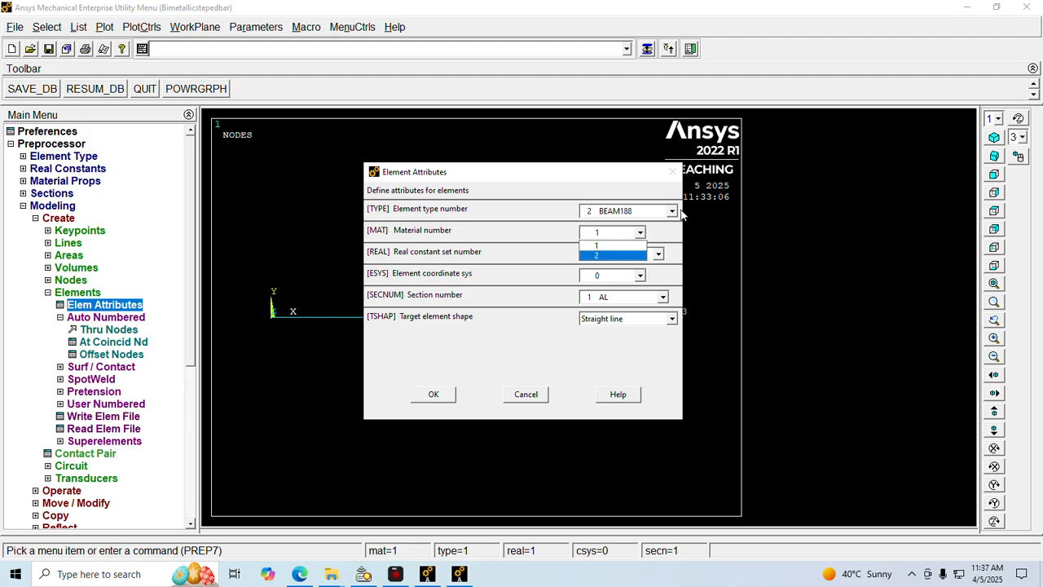
{"action": "left_click", "coordinate": [613, 255]}
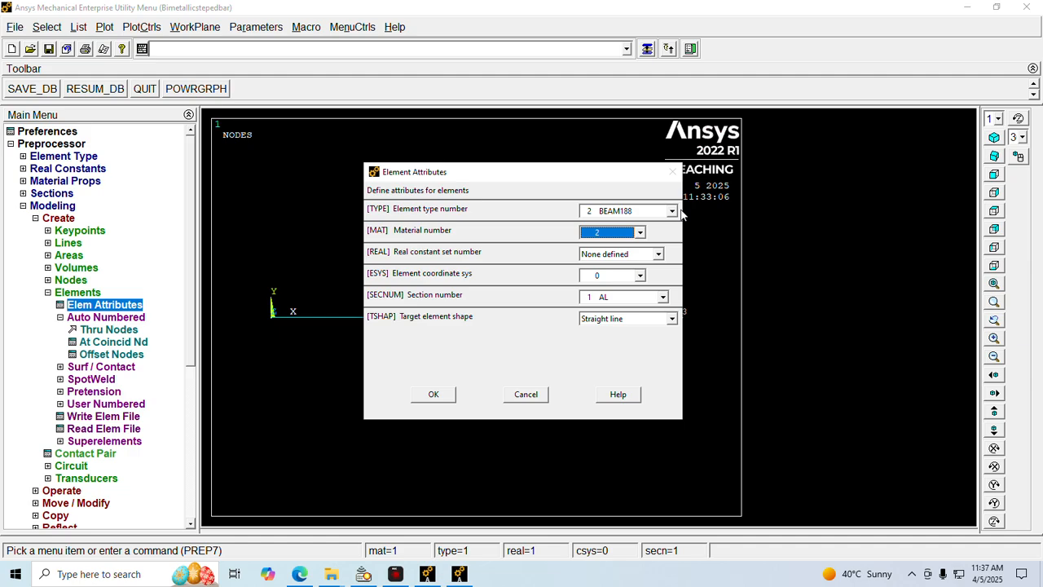
{"action": "left_click", "coordinate": [663, 298]}
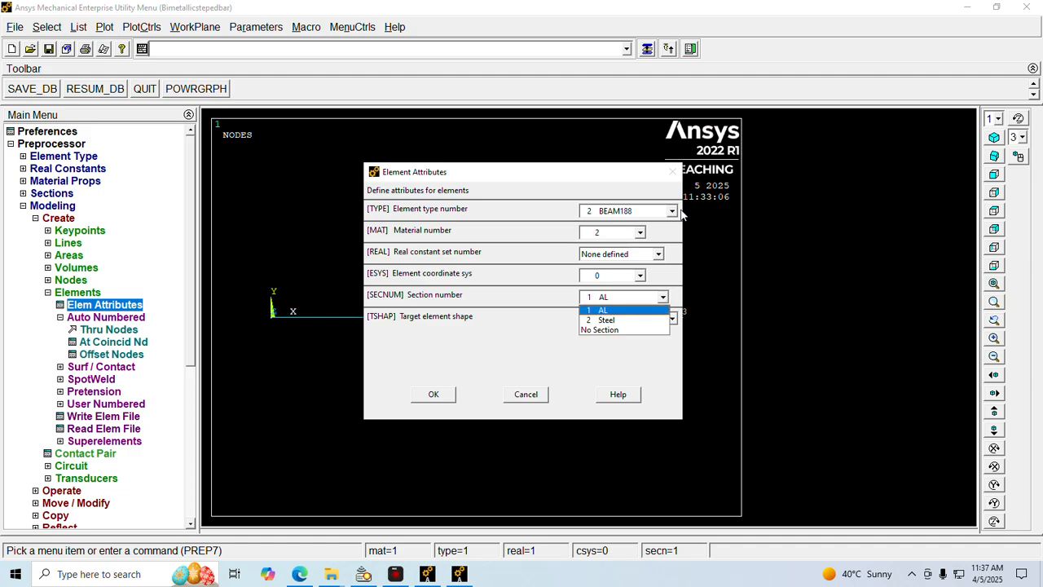
{"action": "left_click", "coordinate": [607, 319]}
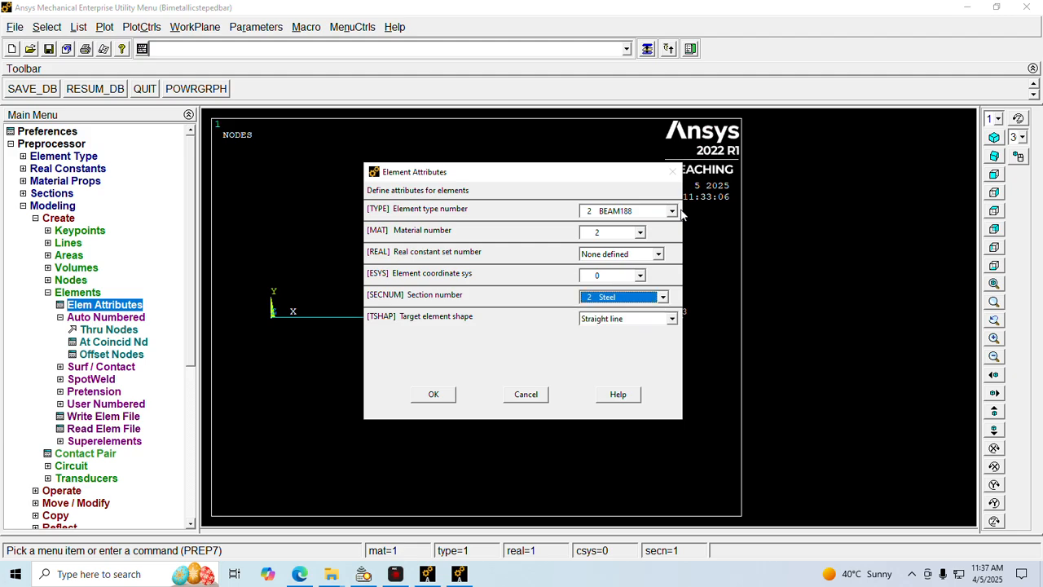
{"action": "left_click", "coordinate": [672, 318]}
{"action": "left_click", "coordinate": [619, 330]}
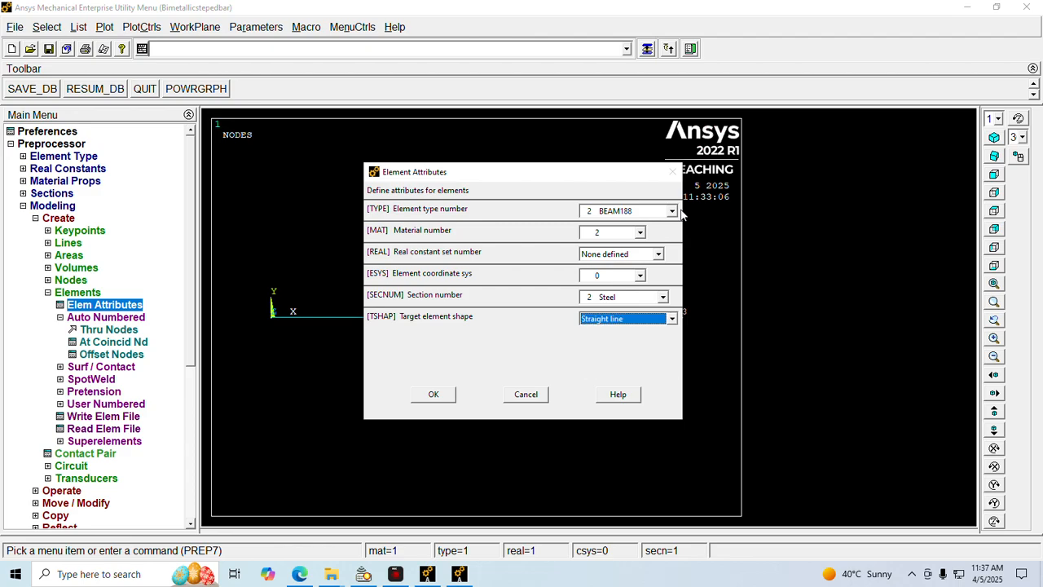
{"action": "left_click", "coordinate": [433, 394]}
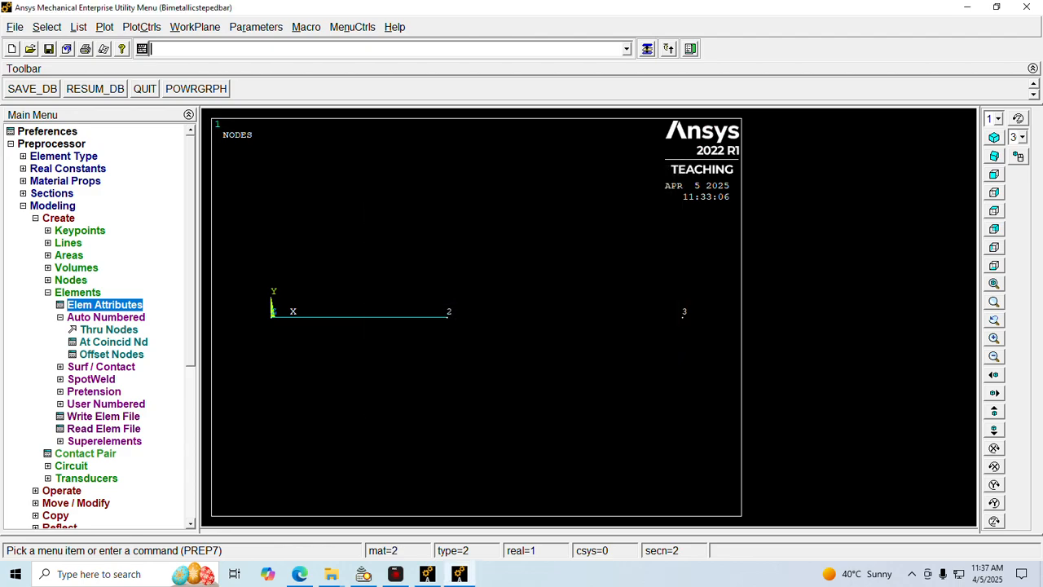
Create an auto-numbered element through nodes 2 and 3
{"action": "left_click", "coordinate": [109, 318]}
{"action": "left_click", "coordinate": [110, 318]}
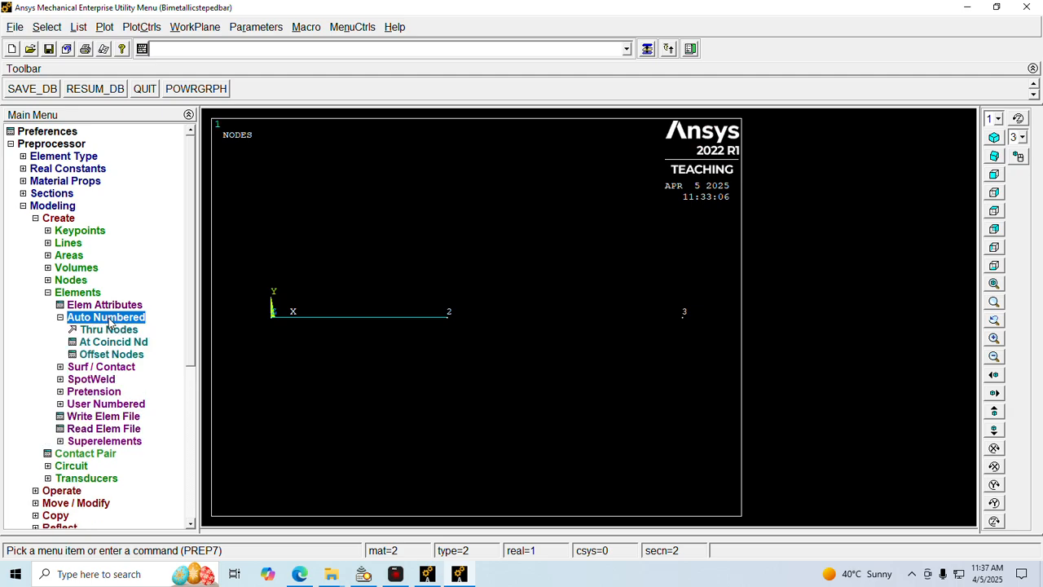
{"action": "left_click", "coordinate": [109, 329]}
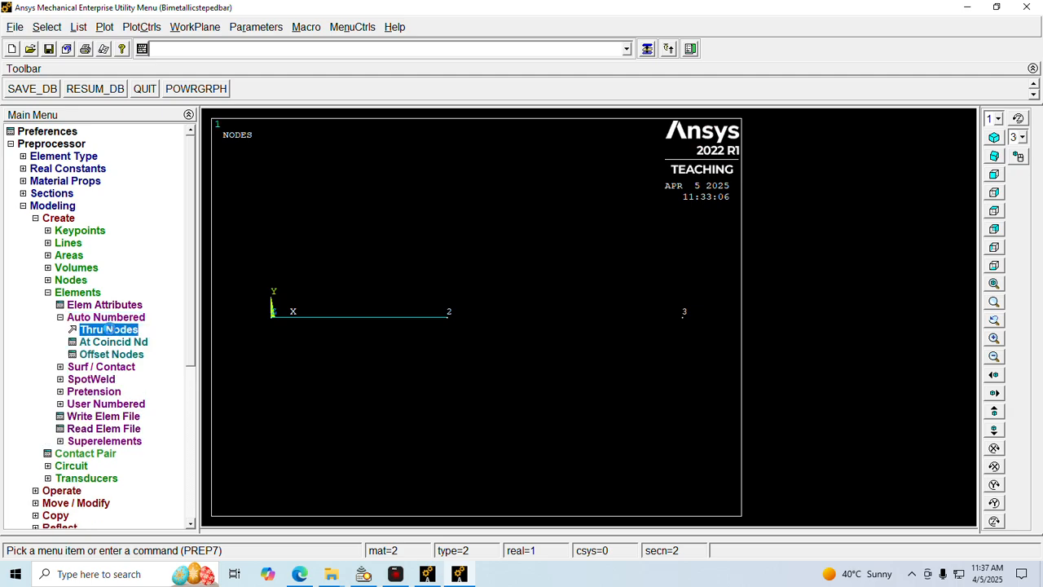
{"action": "left_click", "coordinate": [528, 323]}
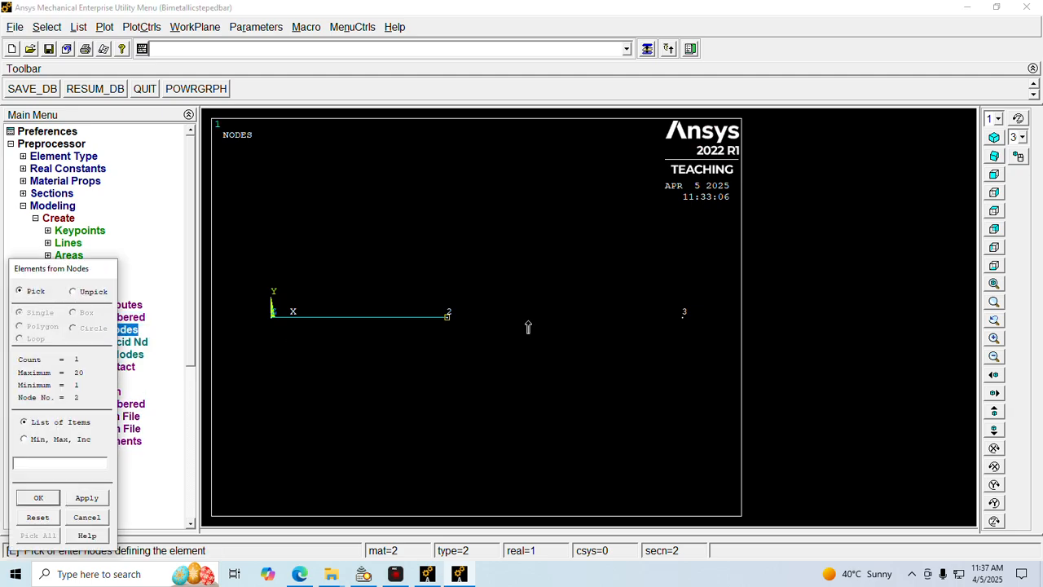
{"action": "left_click", "coordinate": [528, 327]}
{"action": "left_click", "coordinate": [39, 497]}
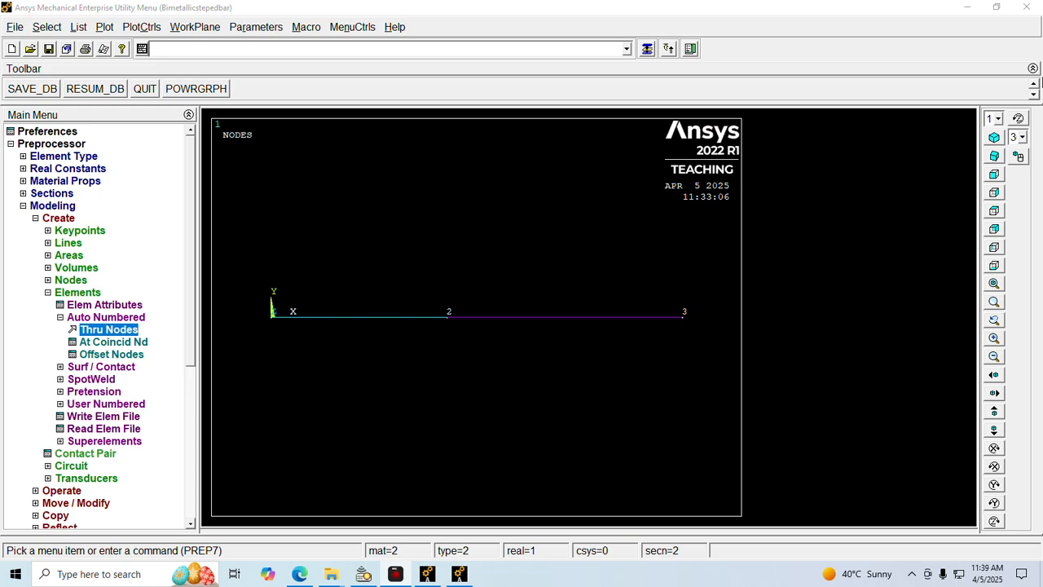
Check the supports in the notes' figure, then constrain all DOF at nodes 1 and 3 with a constant displacement of 0
{"action": "left_click", "coordinate": [299, 574]}
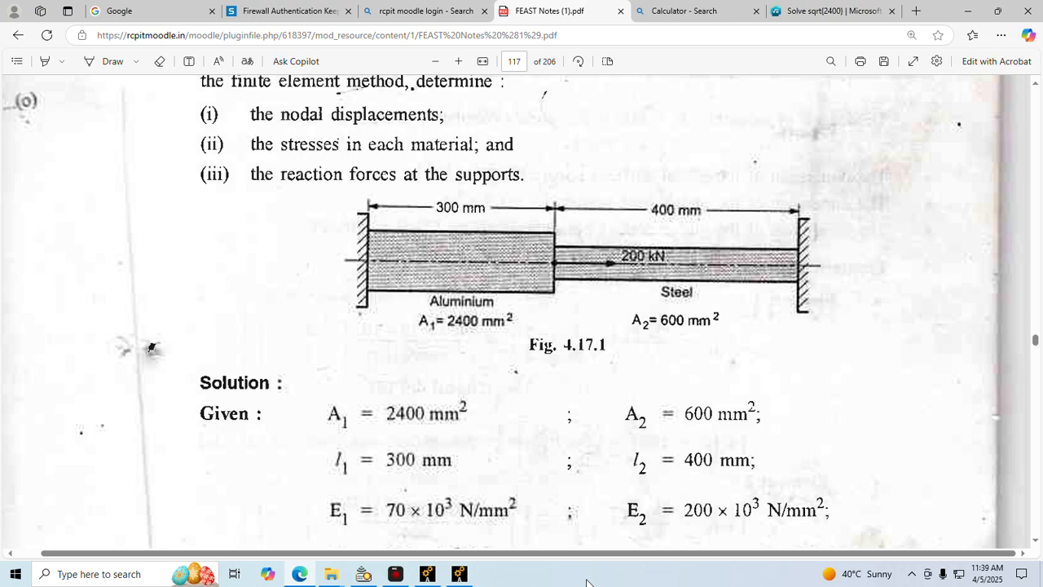
{"action": "left_click", "coordinate": [459, 574]}
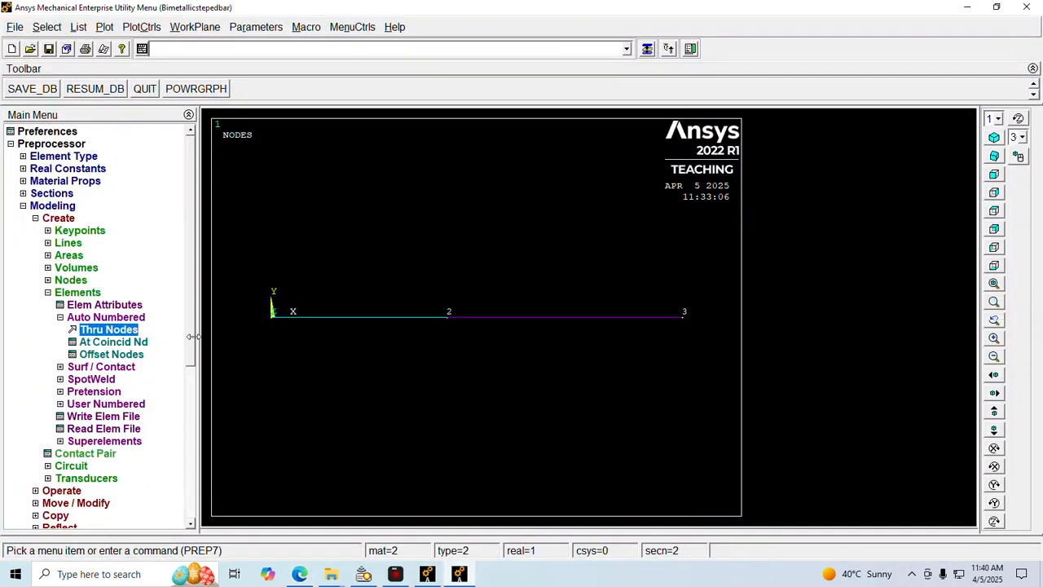
{"action": "left_click", "coordinate": [53, 205]}
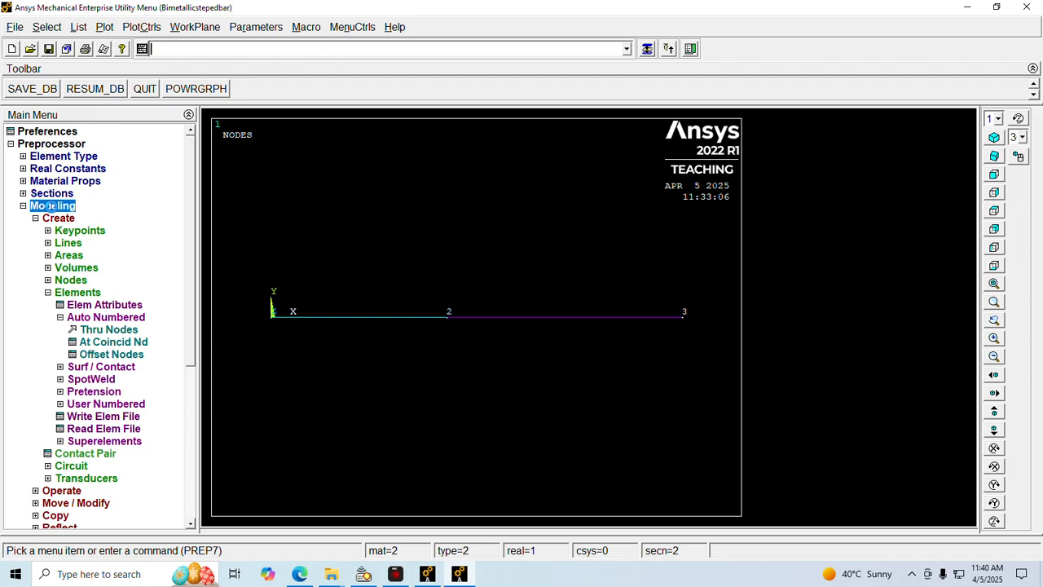
{"action": "left_click", "coordinate": [45, 280]}
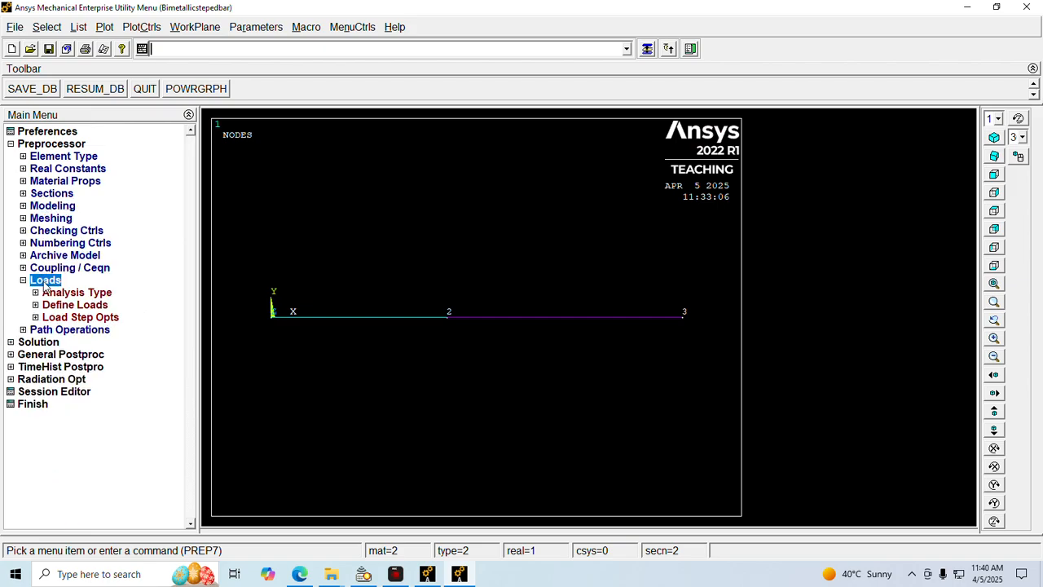
{"action": "left_click", "coordinate": [51, 304]}
{"action": "left_click", "coordinate": [66, 330]}
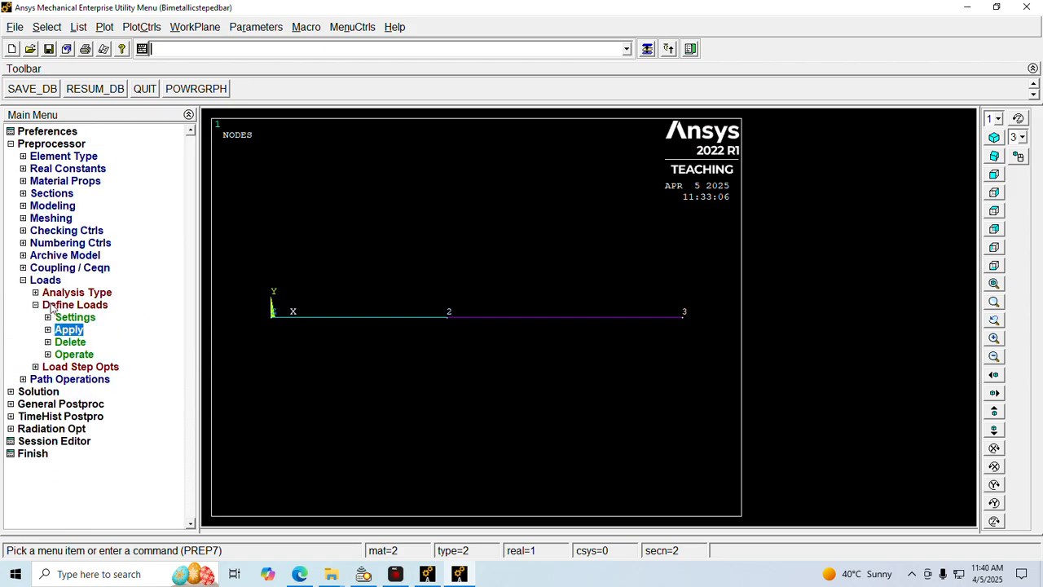
{"action": "left_click", "coordinate": [90, 342]}
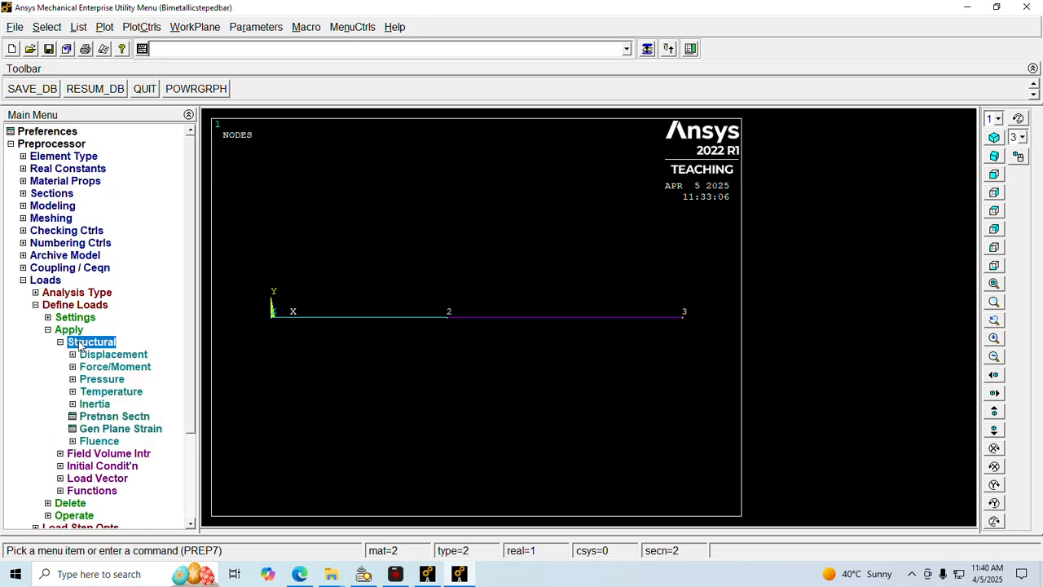
{"action": "left_click", "coordinate": [107, 356]}
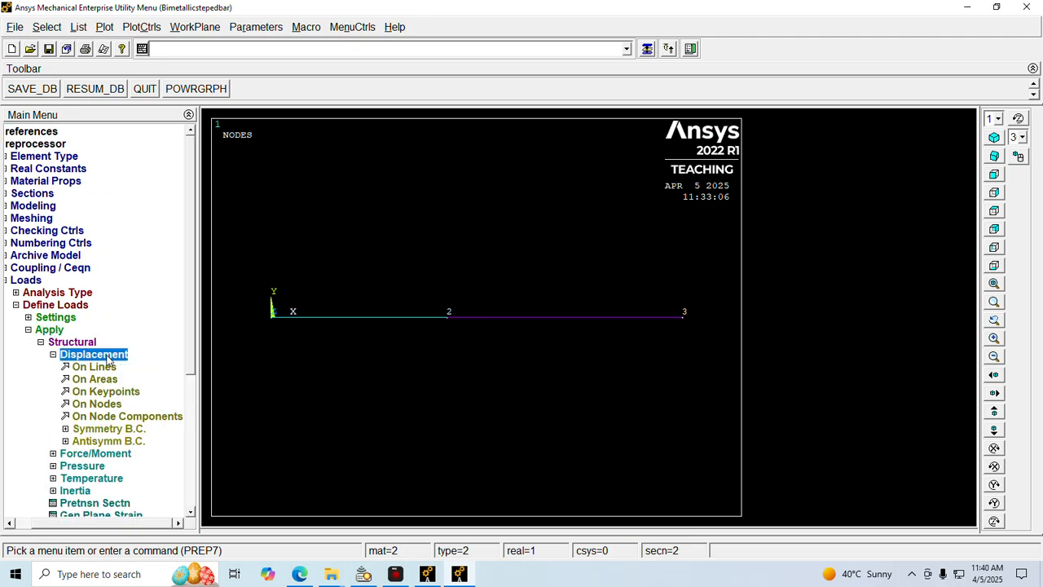
{"action": "left_click", "coordinate": [96, 404]}
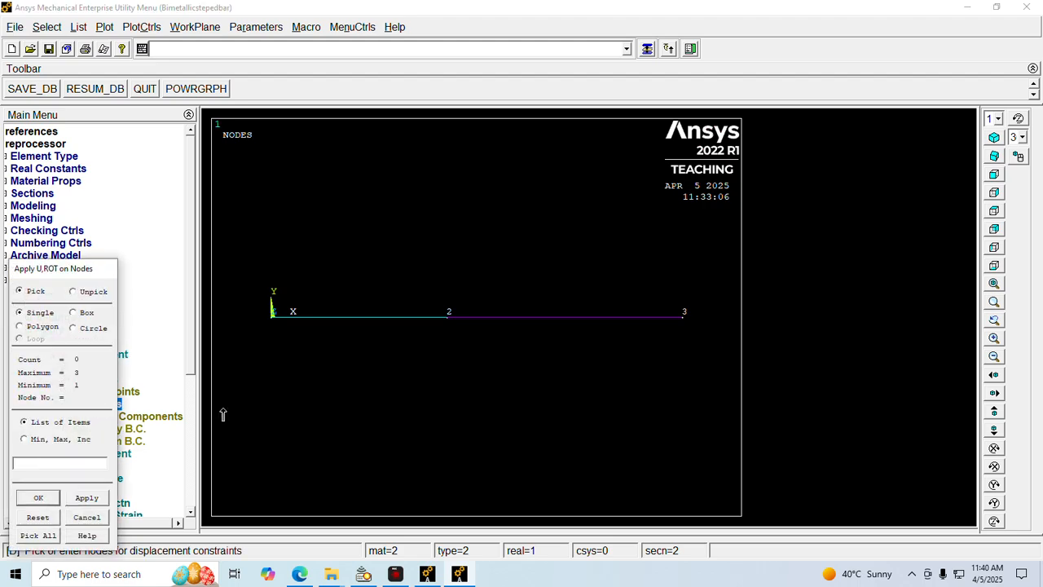
{"action": "left_click", "coordinate": [223, 412]}
{"action": "left_click", "coordinate": [682, 316]}
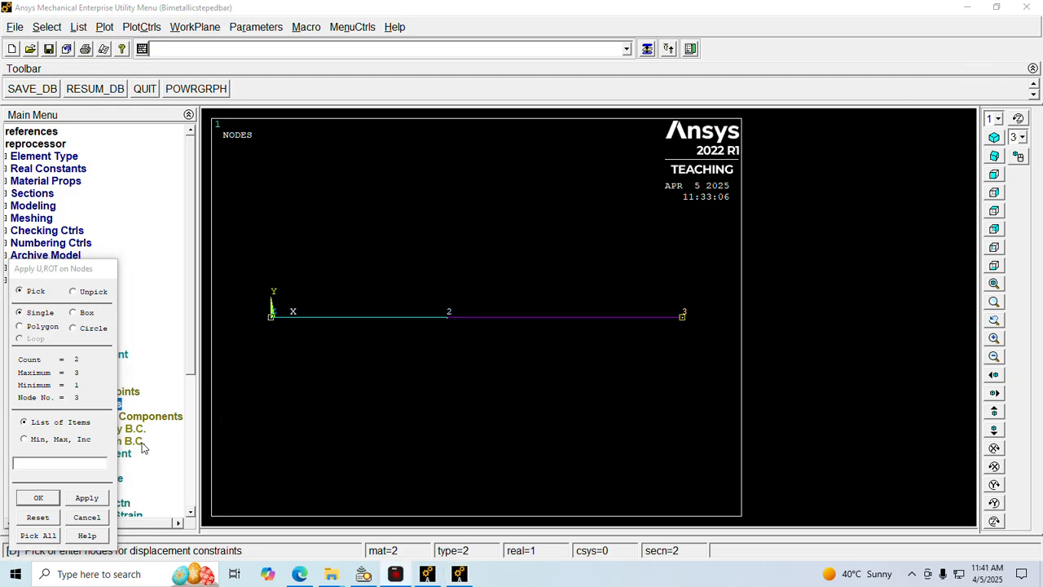
{"action": "left_click", "coordinate": [48, 498]}
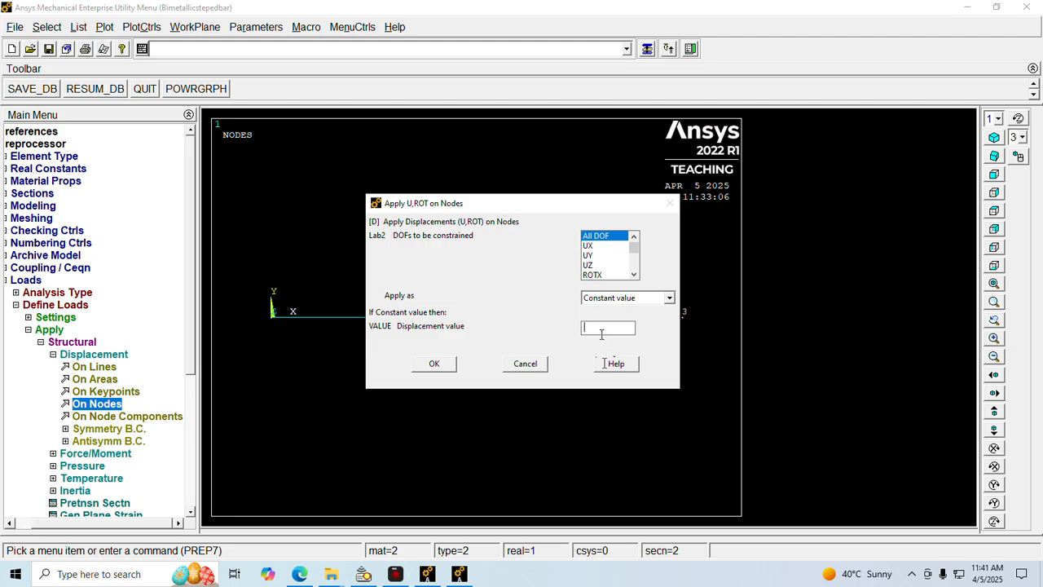
{"action": "type", "text": "0"}
{"action": "left_click", "coordinate": [434, 363]}
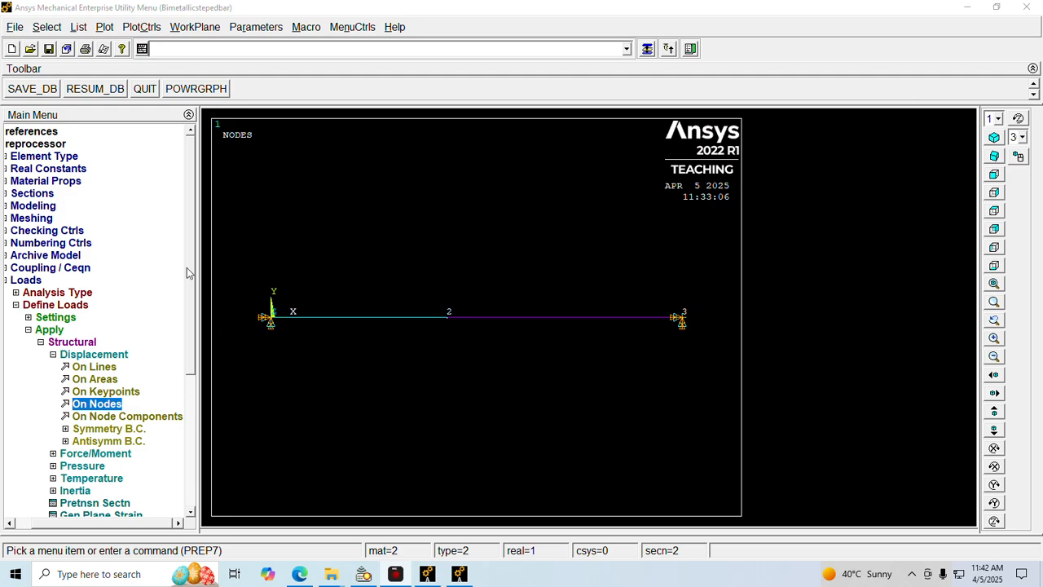
Apply a constant force of 200E3 in the FX direction on node 2
{"action": "left_click", "coordinate": [65, 357]}
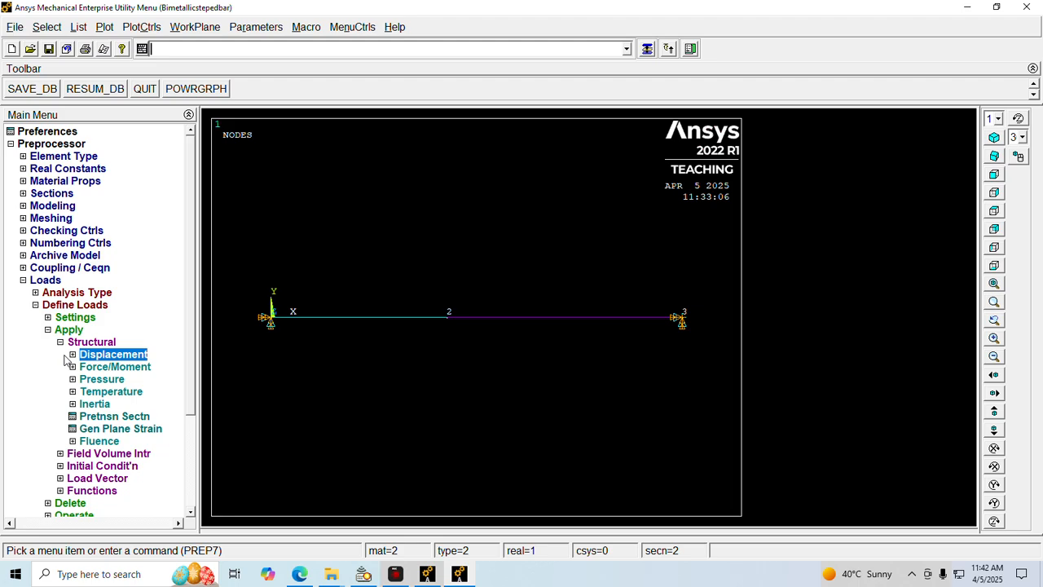
{"action": "left_click", "coordinate": [94, 368]}
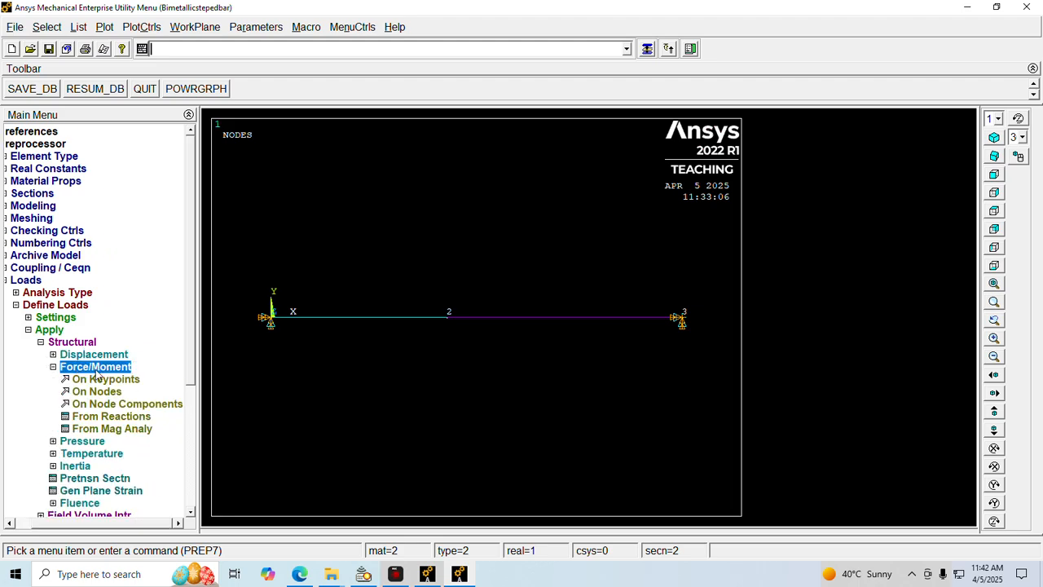
{"action": "left_click", "coordinate": [96, 392]}
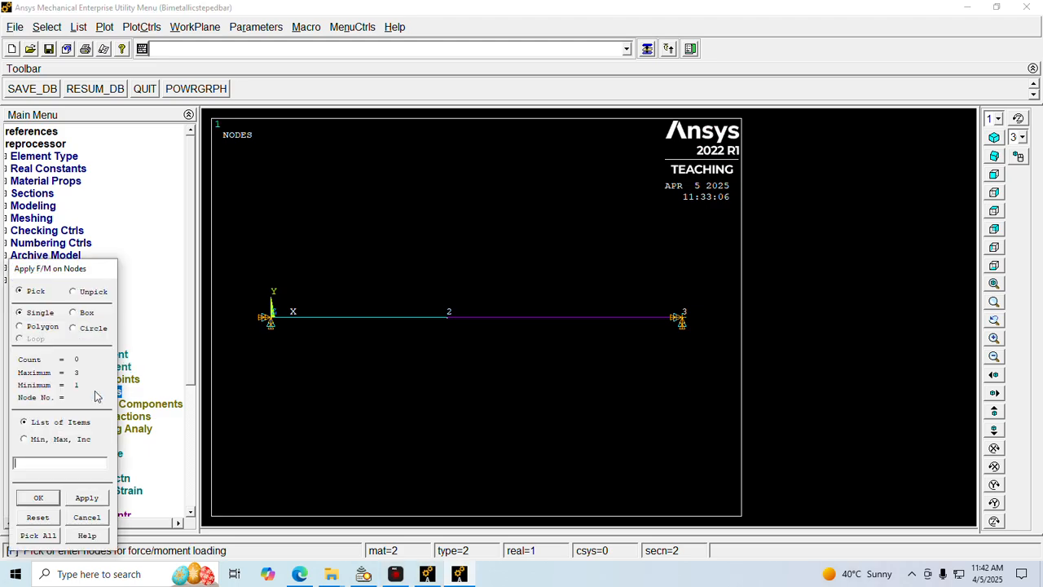
{"action": "left_click", "coordinate": [373, 377]}
{"action": "left_click", "coordinate": [301, 570]}
{"action": "left_click", "coordinate": [38, 497]}
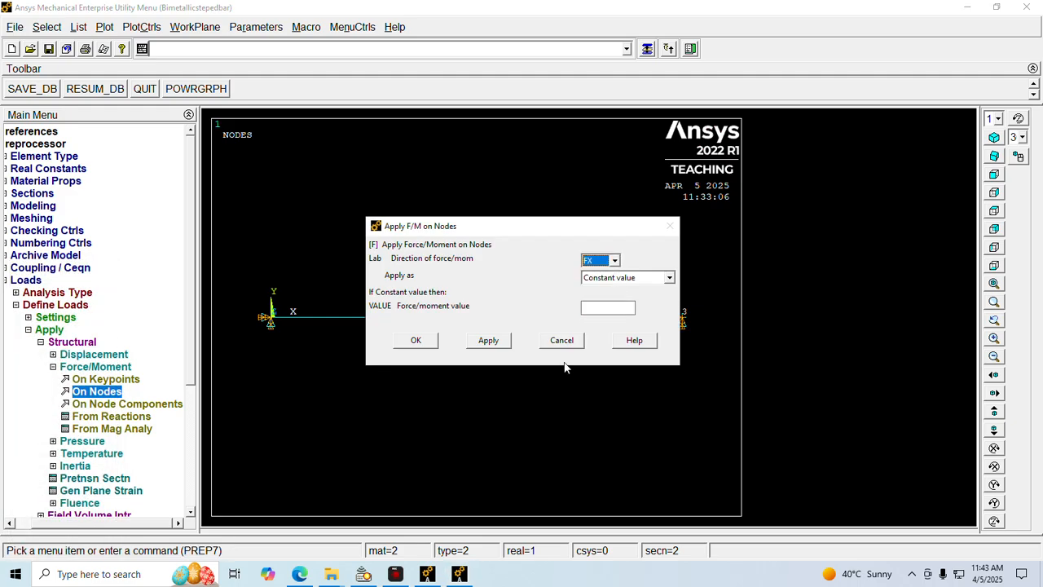
{"action": "left_click", "coordinate": [608, 310]}
{"action": "type", "text": "200E3"}
{"action": "left_click", "coordinate": [417, 342]}
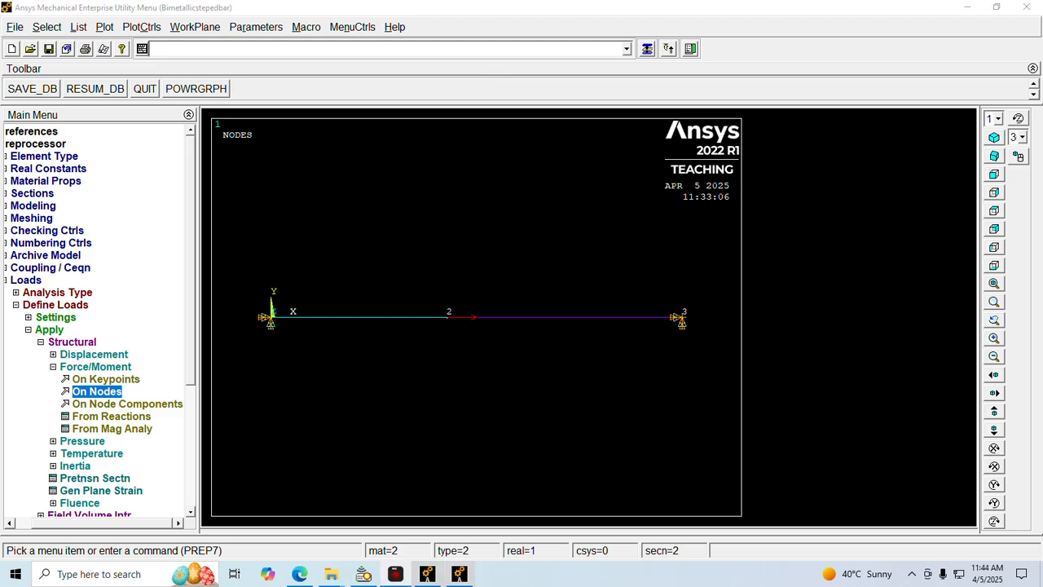
Solve the current load step and dismiss the completion note and the solution status report
{"action": "left_click", "coordinate": [44, 156]}
{"action": "left_click", "coordinate": [33, 145]}
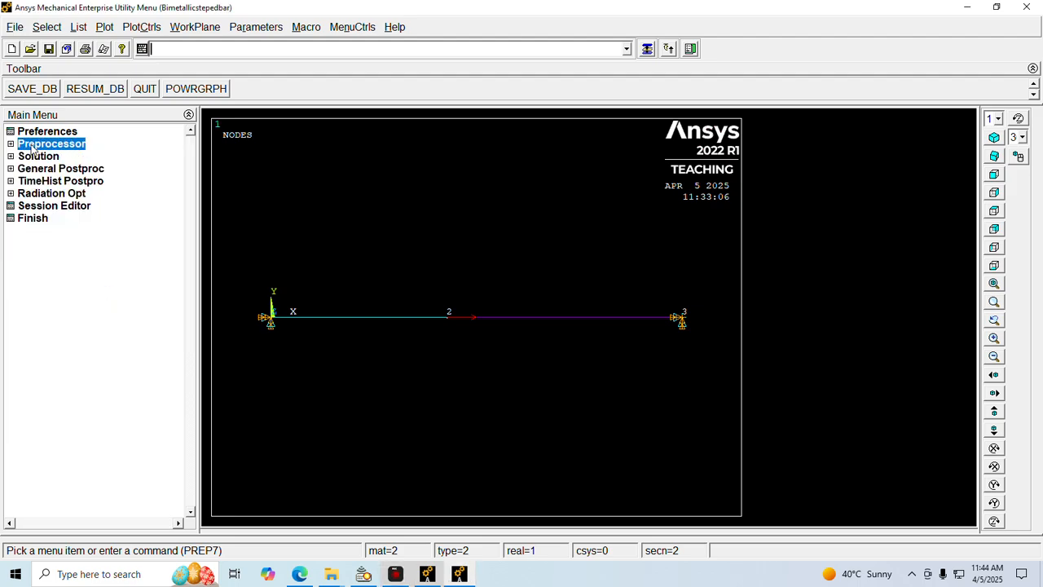
{"action": "left_click", "coordinate": [36, 156]}
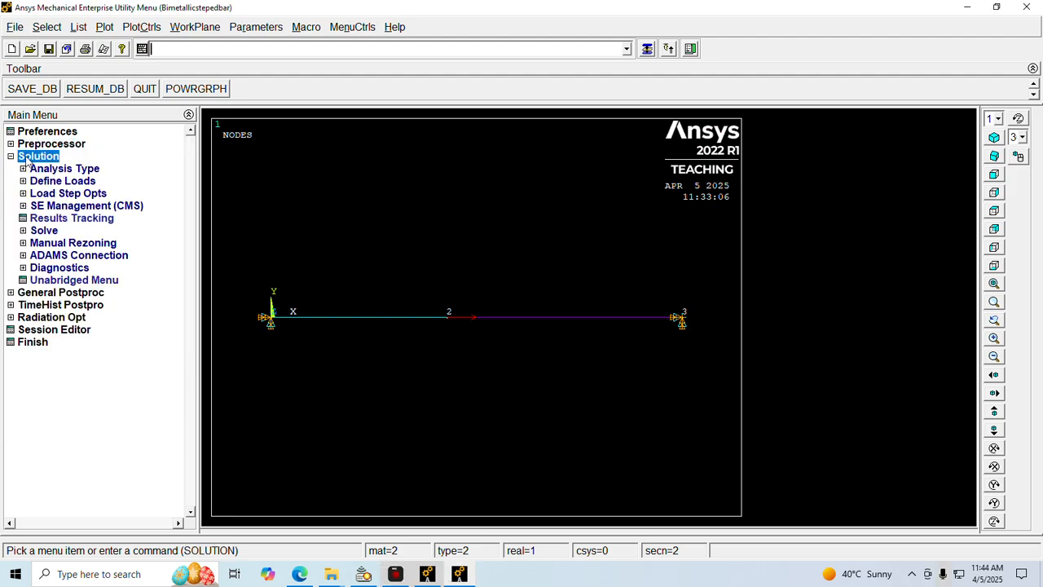
{"action": "left_click", "coordinate": [49, 230]}
{"action": "left_click", "coordinate": [69, 243]}
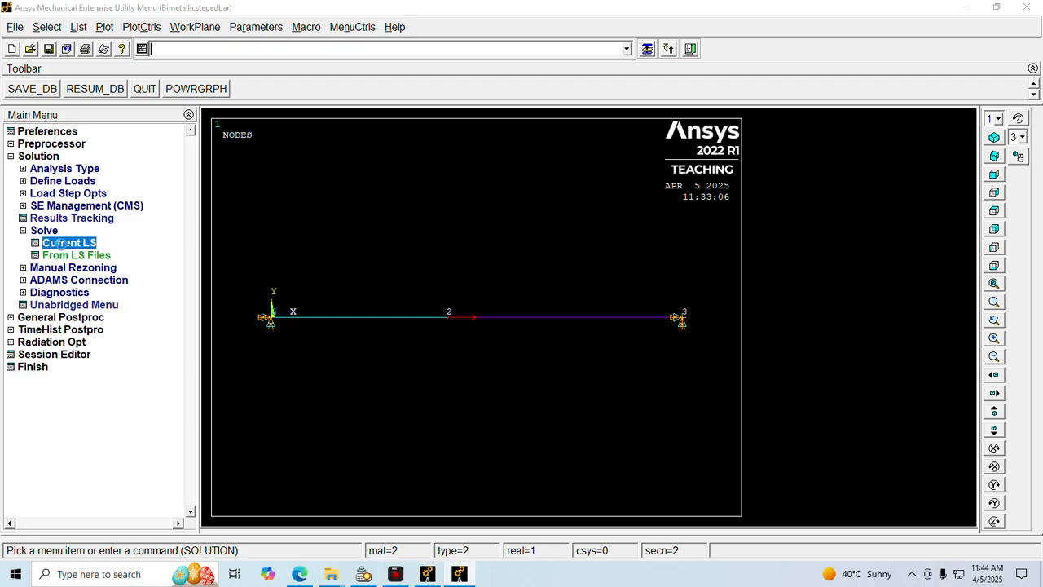
{"action": "left_click", "coordinate": [516, 348]}
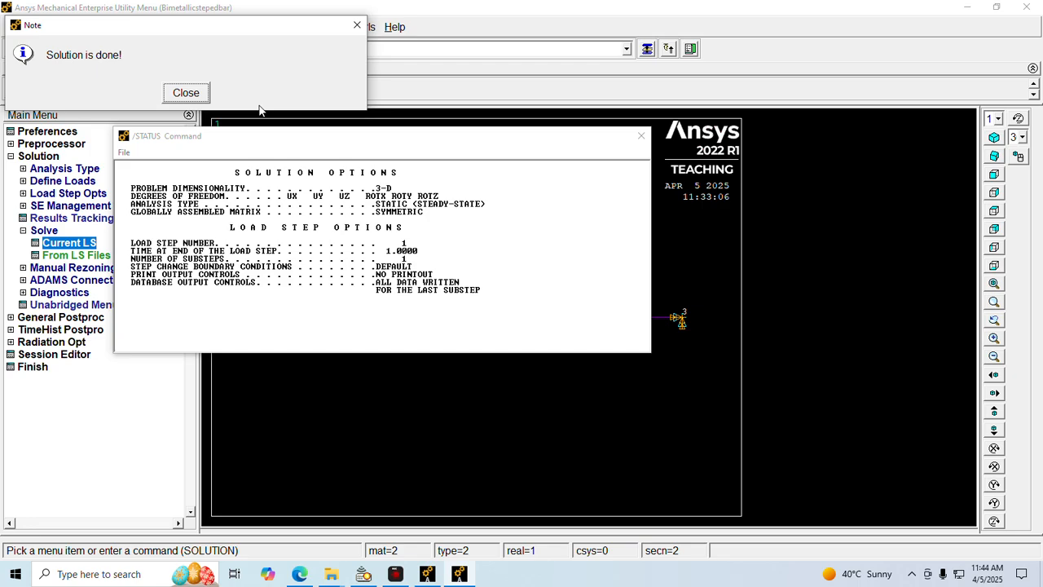
{"action": "left_click", "coordinate": [186, 92]}
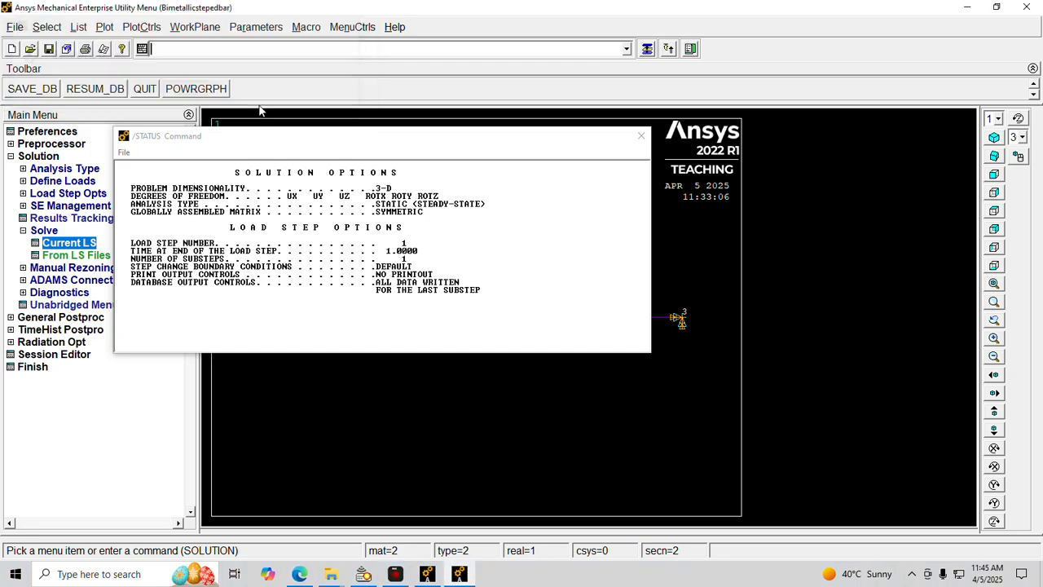
{"action": "left_click", "coordinate": [640, 135]}
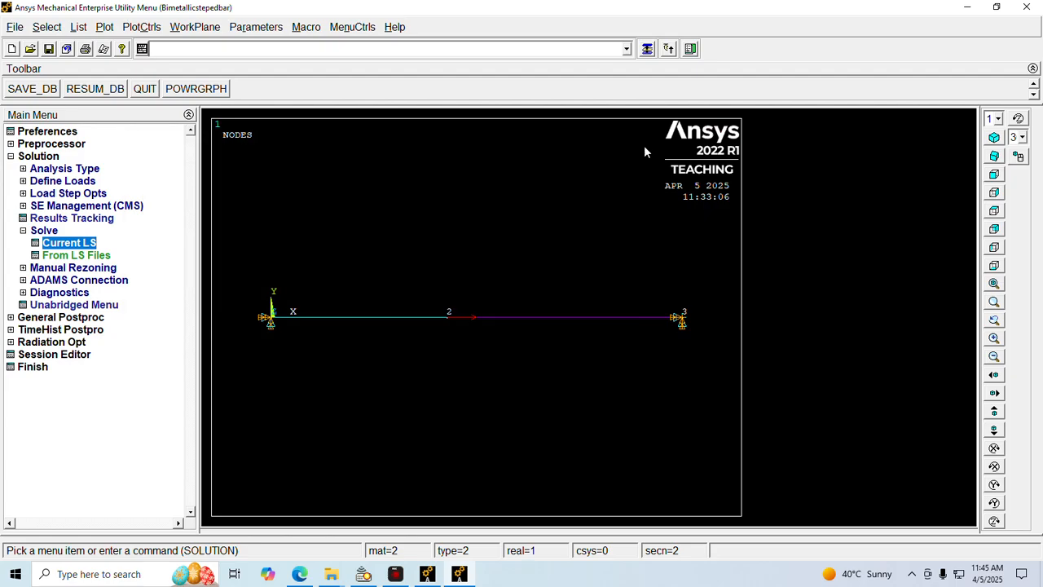
Animate the deformed results for the DOF solution's UX translation using 10 frames and a 0.5-second time delay
{"action": "left_click", "coordinate": [42, 156]}
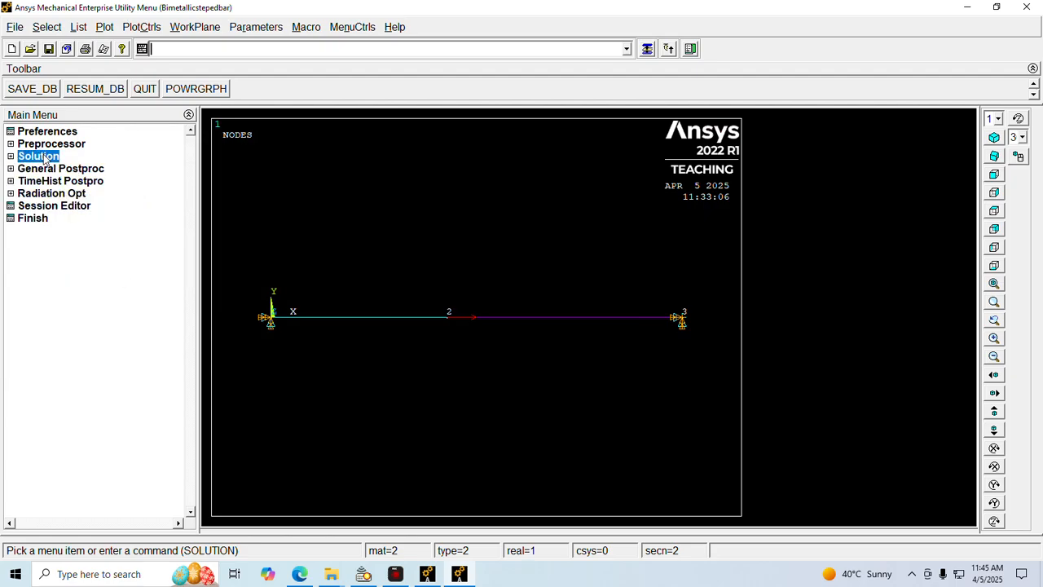
{"action": "left_click", "coordinate": [45, 169]}
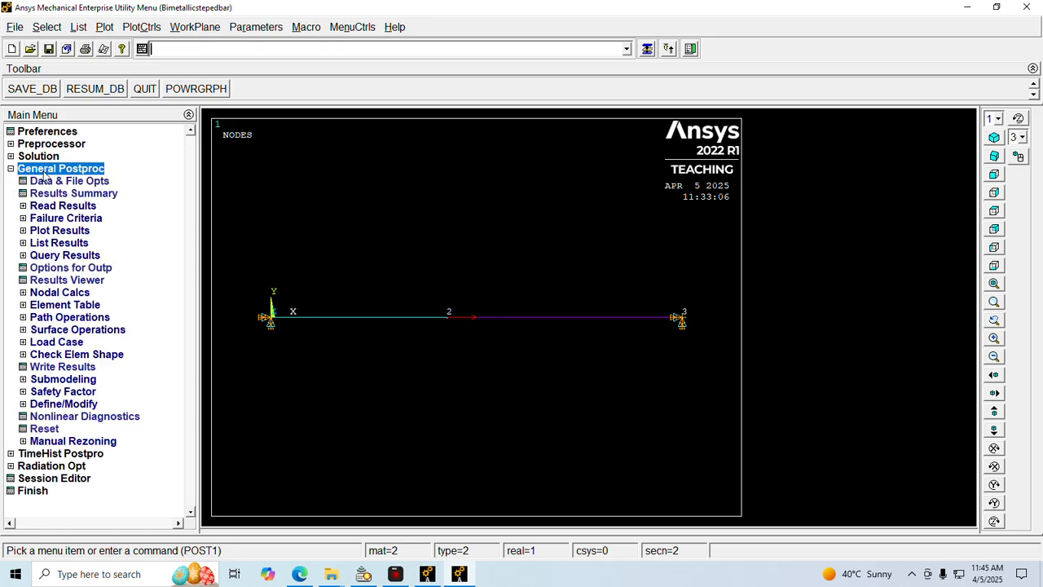
{"action": "left_click", "coordinate": [141, 27]}
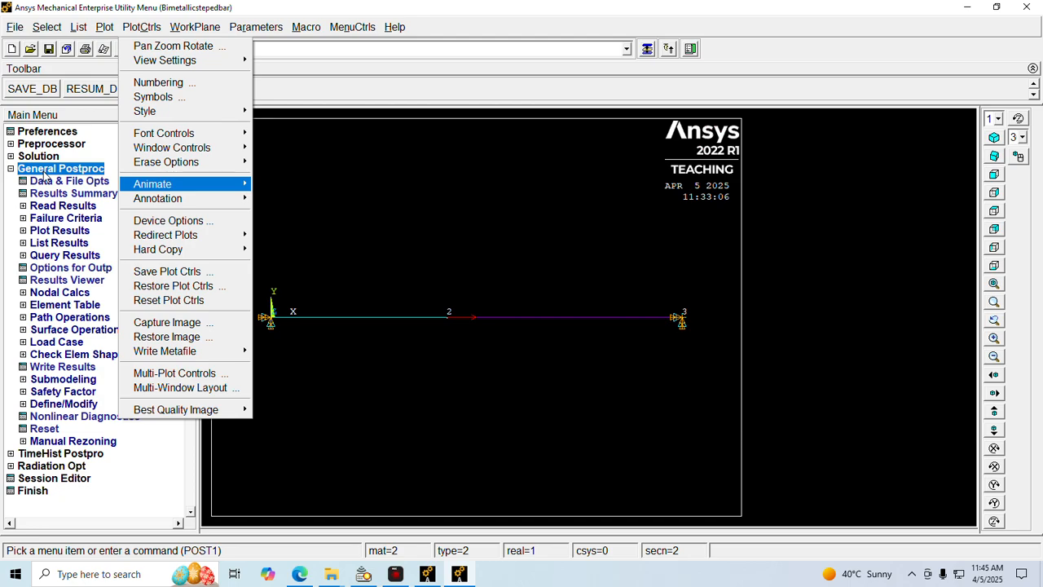
{"action": "mouse_move", "coordinate": [154, 184]}
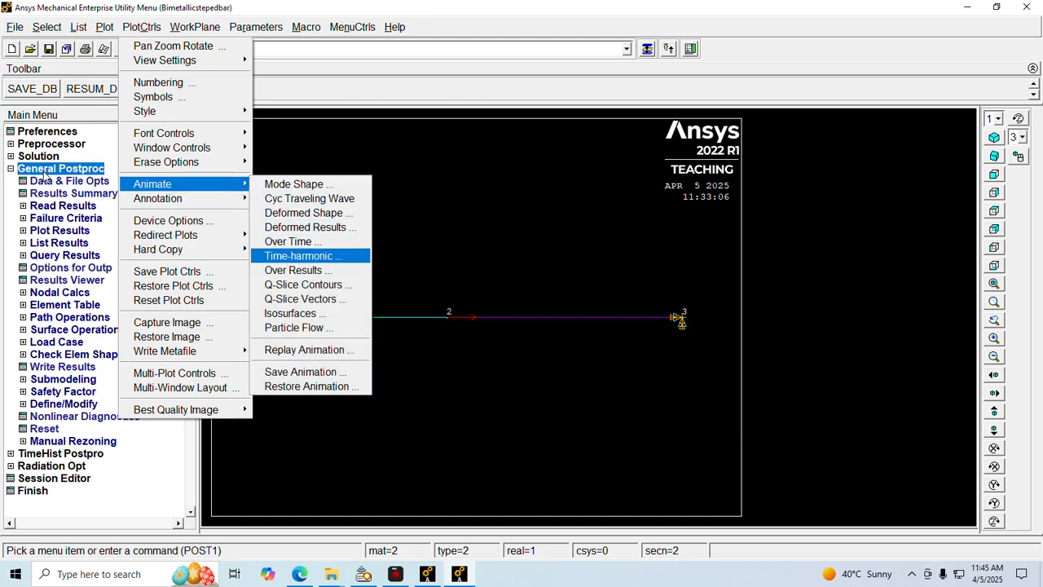
{"action": "left_click", "coordinate": [326, 228]}
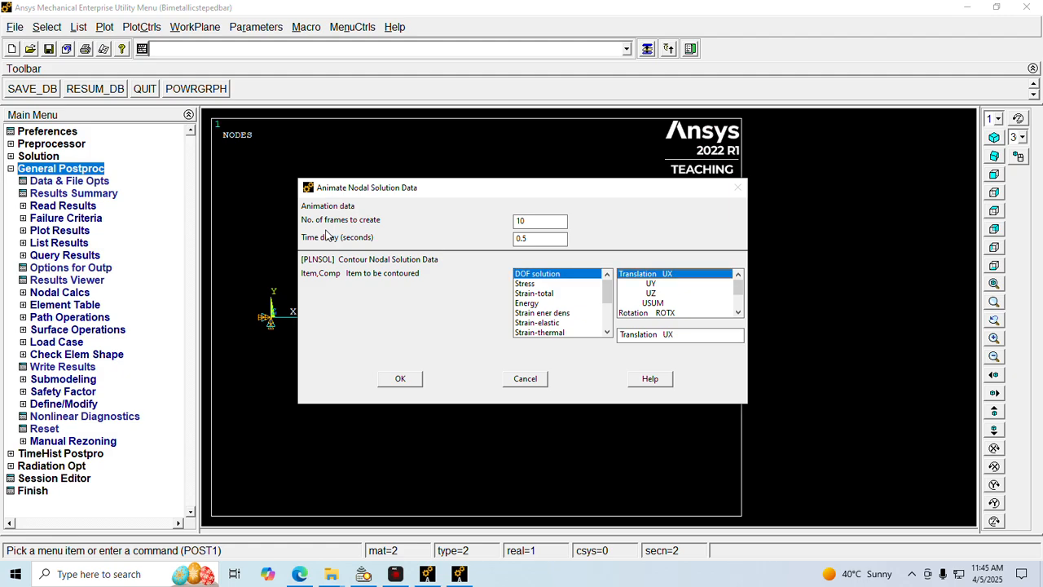
{"action": "left_click", "coordinate": [416, 372]}
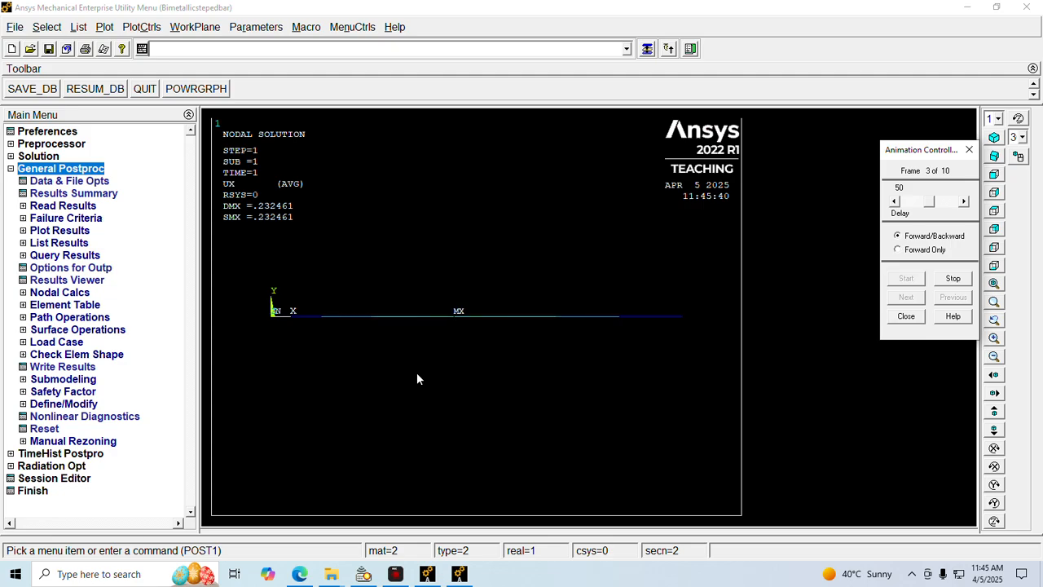
Play the UX animation at delays of 0 and 58 in forward-only and forward/backward modes, then end it
{"action": "left_click_drag", "start_coordinate": [928, 202], "coordinate": [903, 208]}
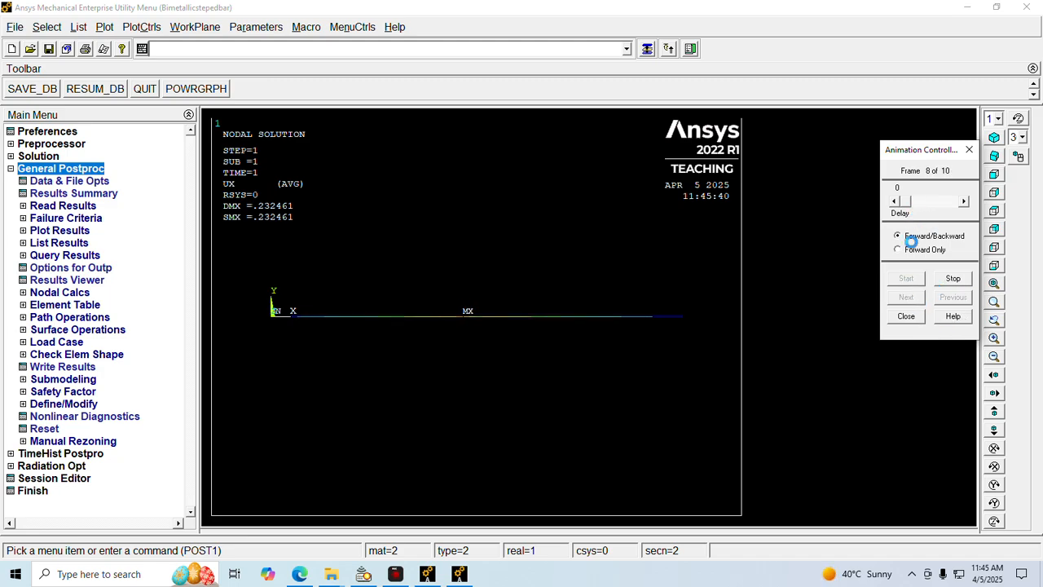
{"action": "left_click", "coordinate": [909, 249]}
{"action": "left_click", "coordinate": [916, 236]}
{"action": "left_click", "coordinate": [909, 204]}
{"action": "left_click", "coordinate": [907, 205]}
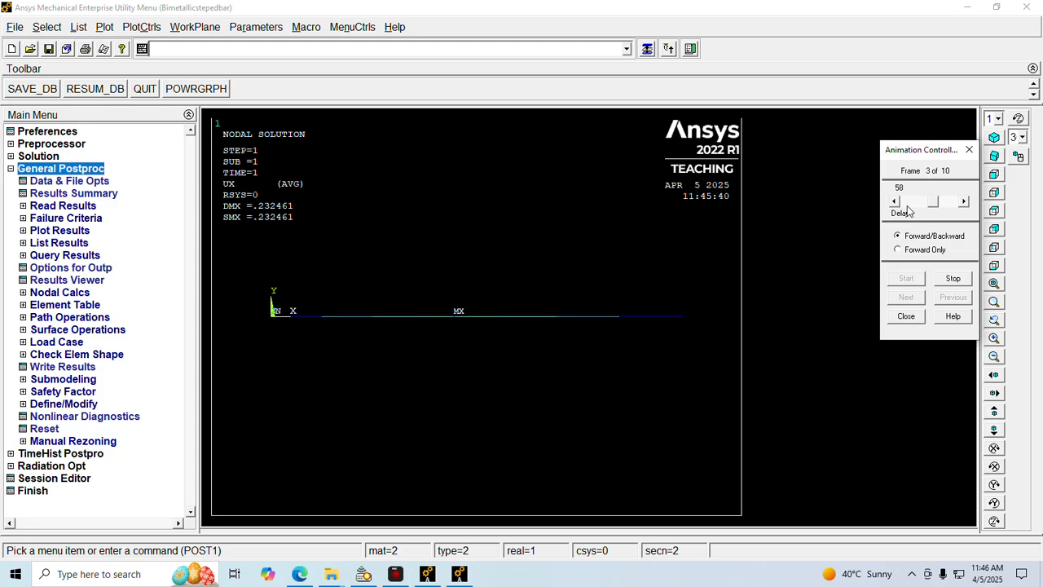
{"action": "key", "text": "Escape"}
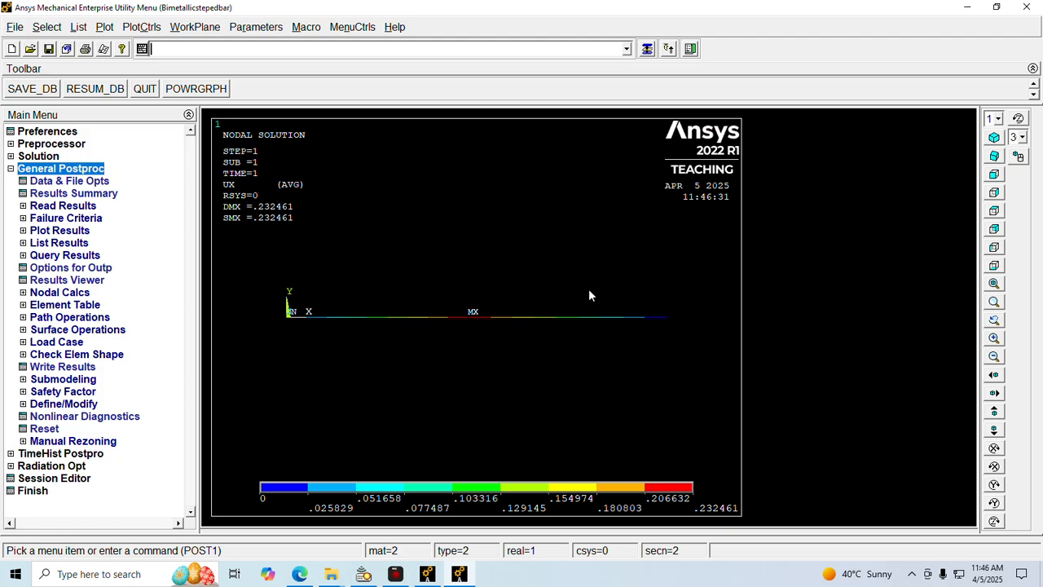
{"action": "left_click", "coordinate": [886, 96]}
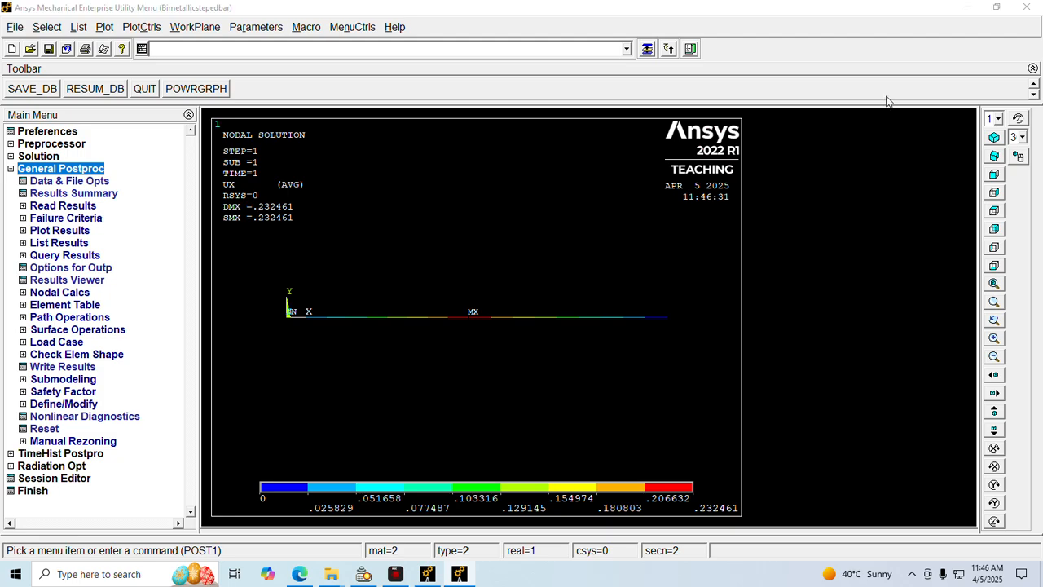
Switch to the FEAST Notes PDF in Edge and examine Example 4.17's worked answer for the nodal displacement U2
{"action": "left_click", "coordinate": [289, 572]}
{"action": "scroll", "coordinate": [389, 320], "scroll_direction": "down", "scroll_amount": 15}
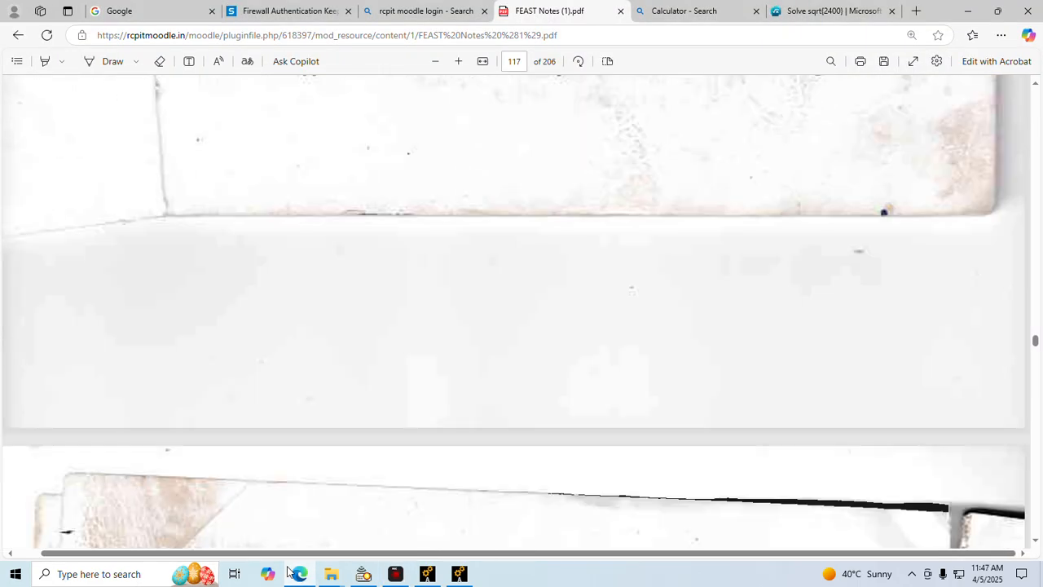
{"action": "scroll", "coordinate": [390, 320], "scroll_direction": "down", "scroll_amount": 15}
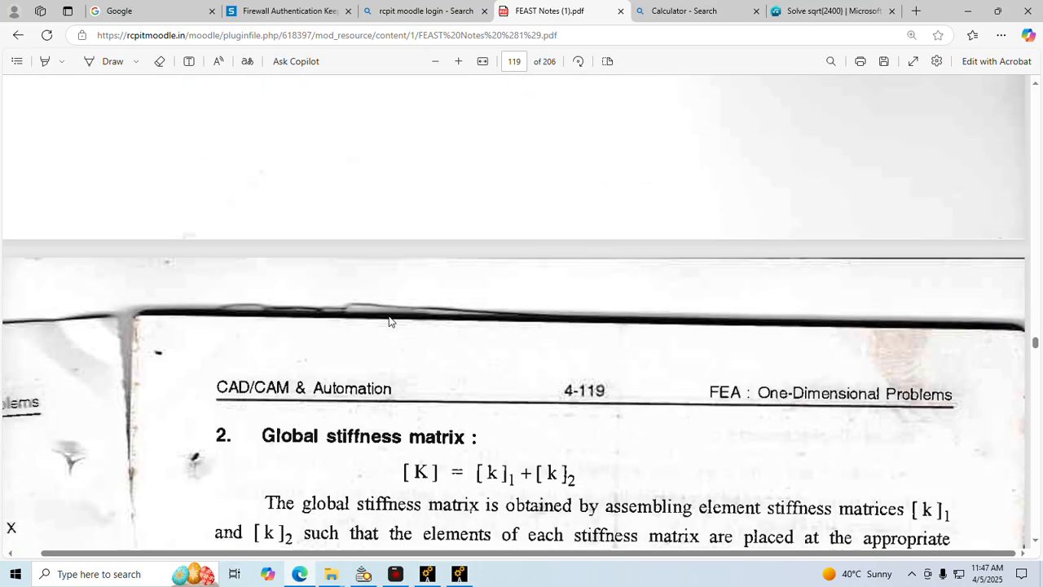
{"action": "scroll", "coordinate": [390, 321], "scroll_direction": "down", "scroll_amount": 15}
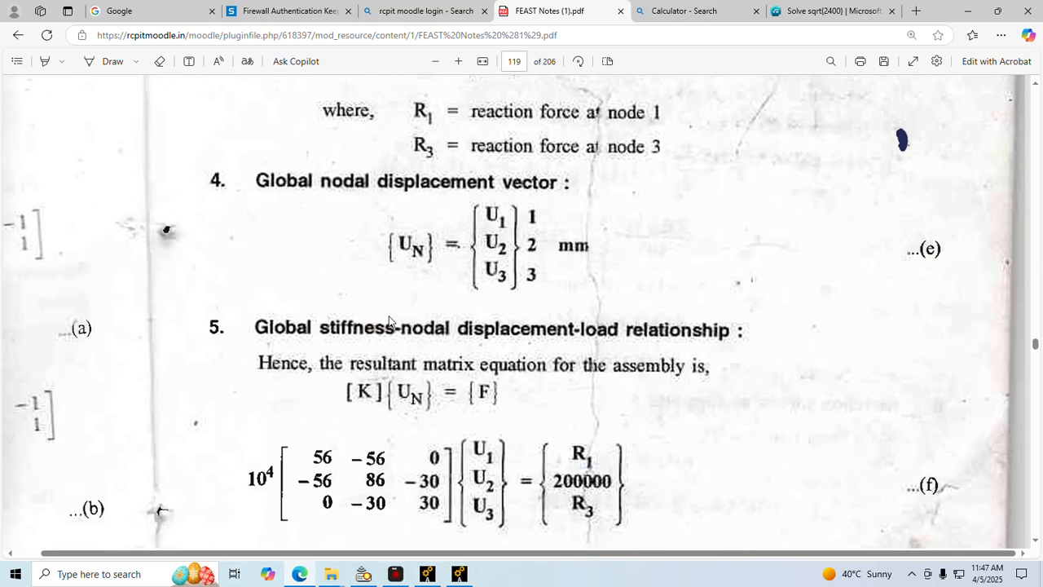
{"action": "scroll", "coordinate": [388, 321], "scroll_direction": "down", "scroll_amount": 10}
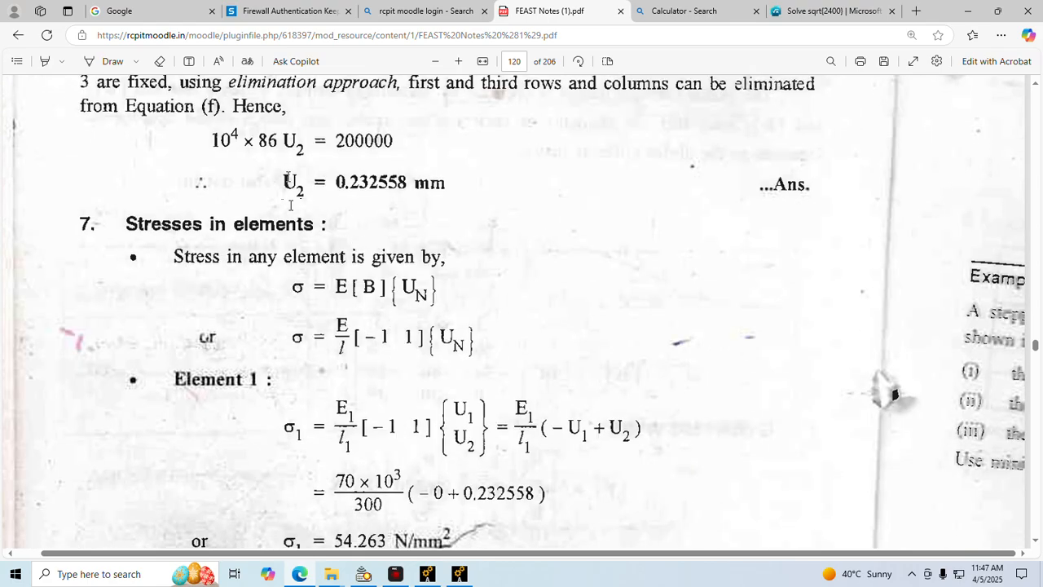
{"action": "left_click_drag", "start_coordinate": [447, 185], "coordinate": [271, 182]}
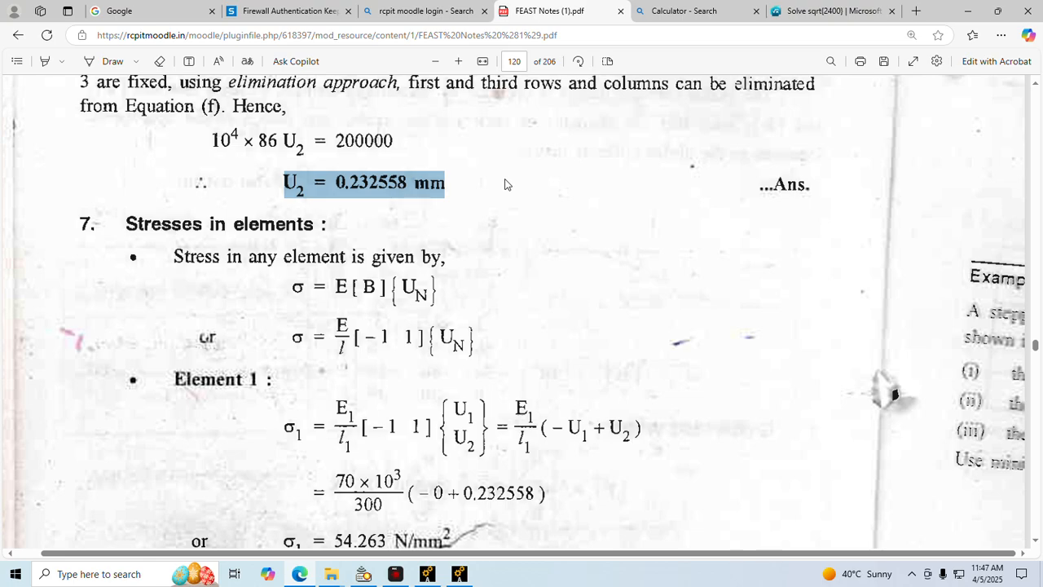
Return to Ansys and animate the deformed results for von Mises stress (SEQV) using 10 frames and a 0.5-second time delay
{"action": "key", "text": "alt+Tab"}
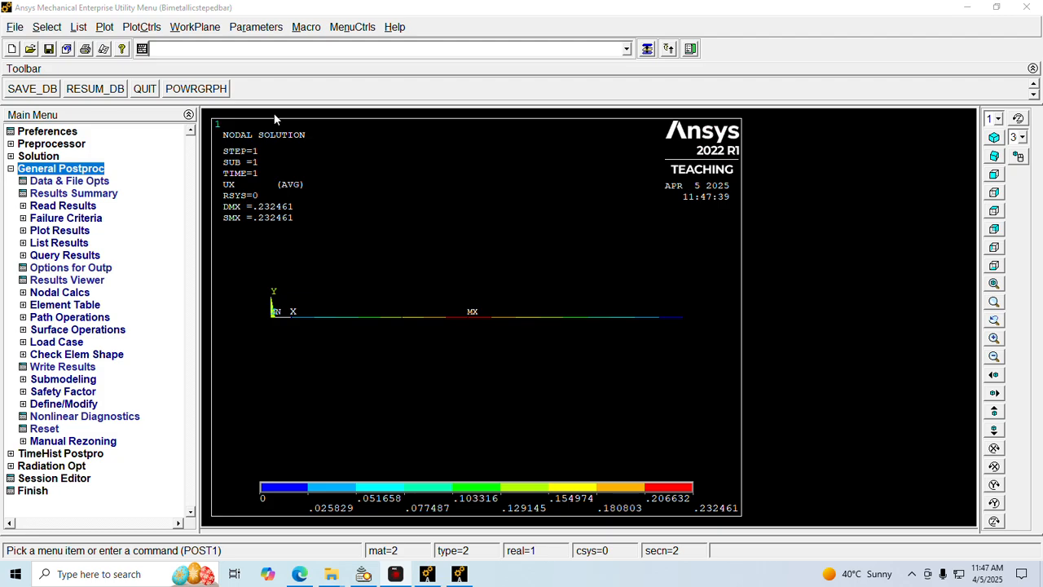
{"action": "left_click", "coordinate": [142, 27]}
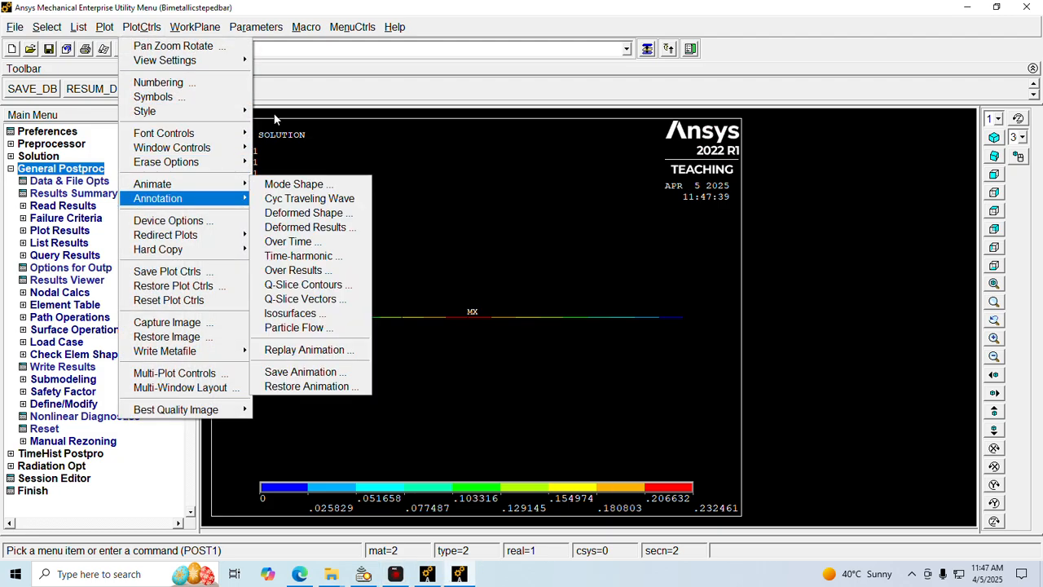
{"action": "mouse_move", "coordinate": [185, 184]}
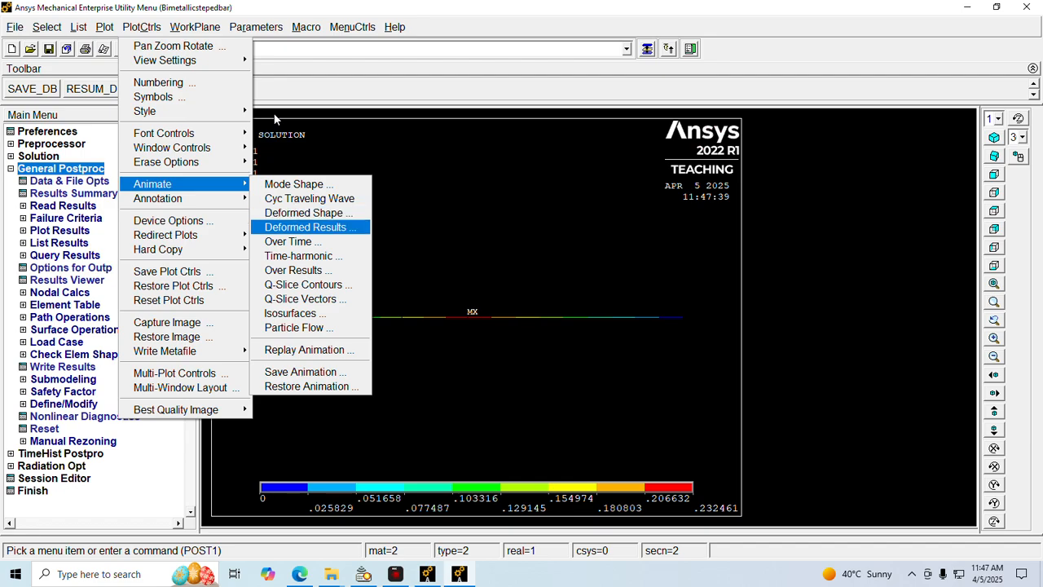
{"action": "left_click", "coordinate": [305, 227]}
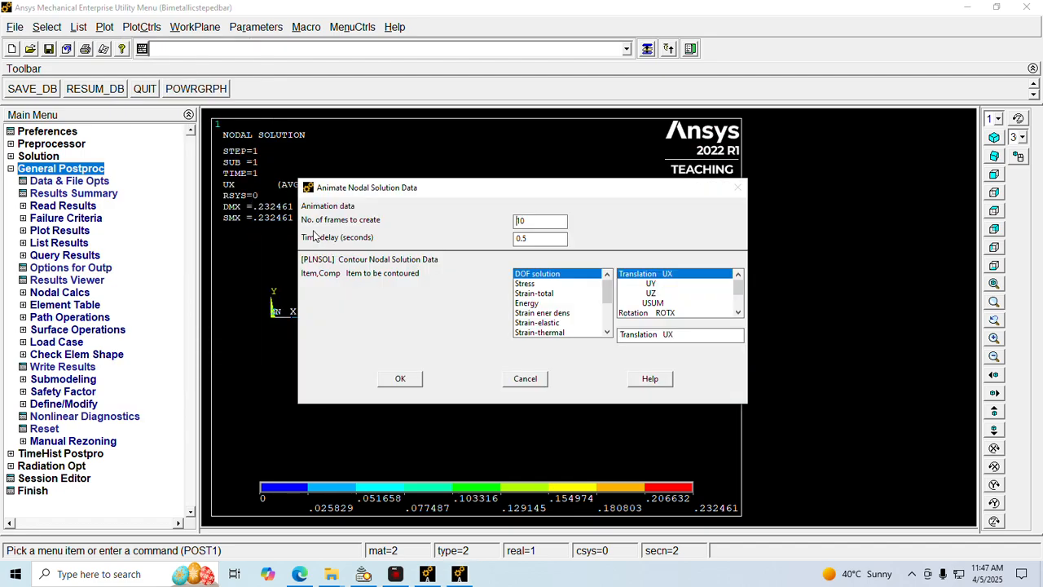
{"action": "left_click", "coordinate": [525, 283]}
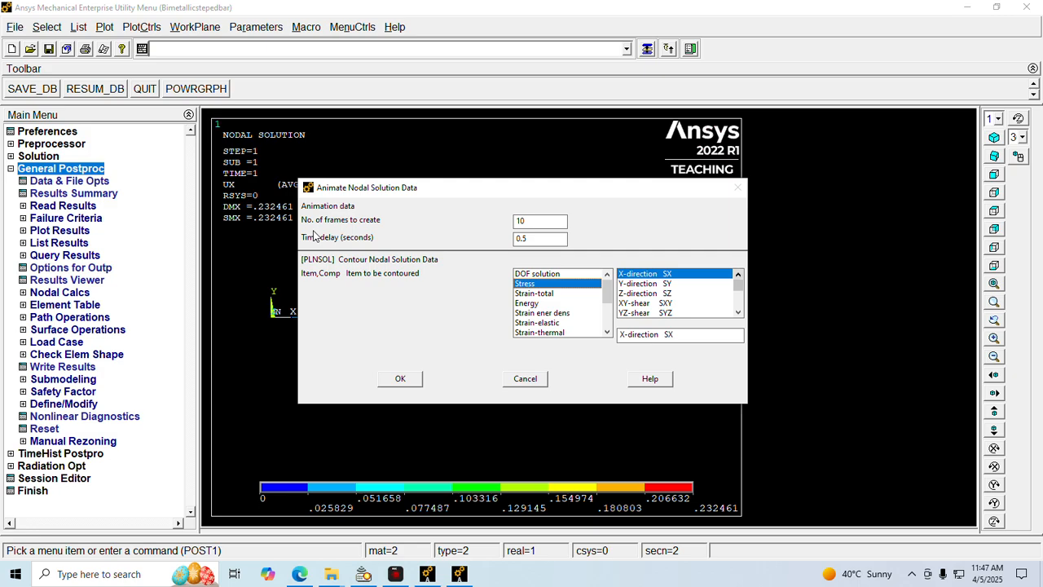
{"action": "left_click_drag", "start_coordinate": [738, 285], "coordinate": [738, 311]}
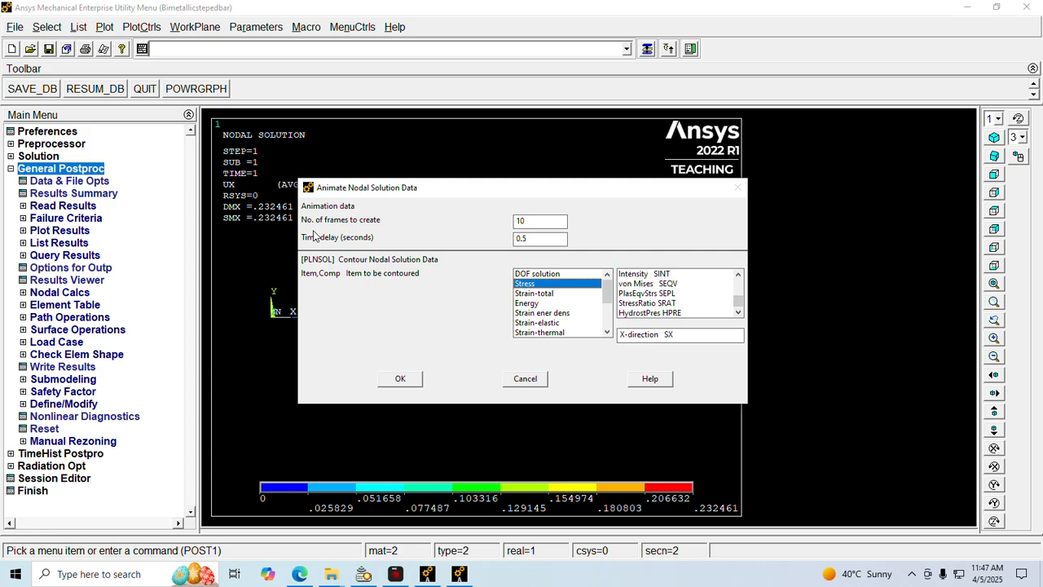
{"action": "left_click", "coordinate": [647, 283]}
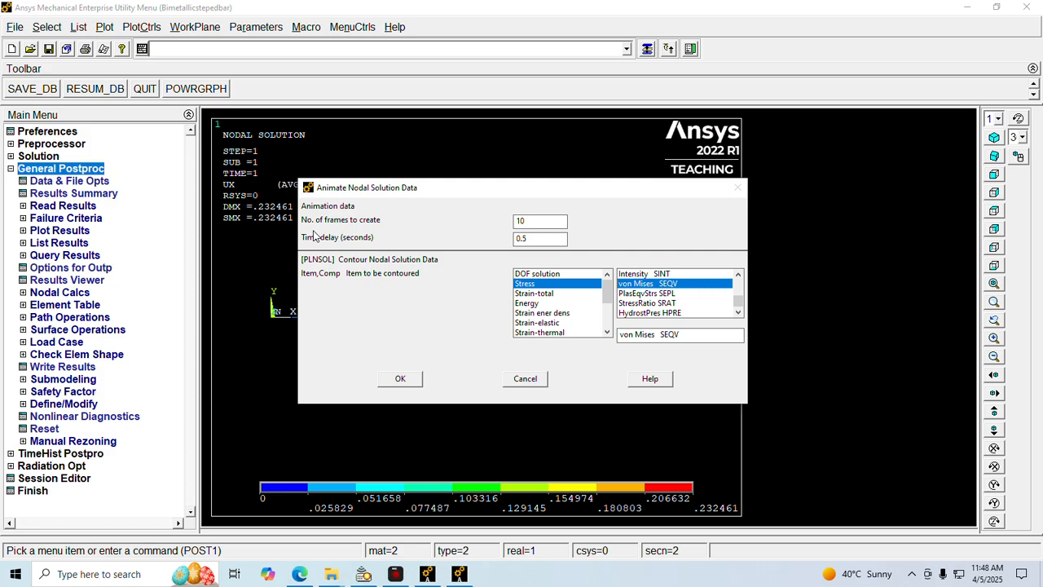
{"action": "left_click", "coordinate": [400, 378]}
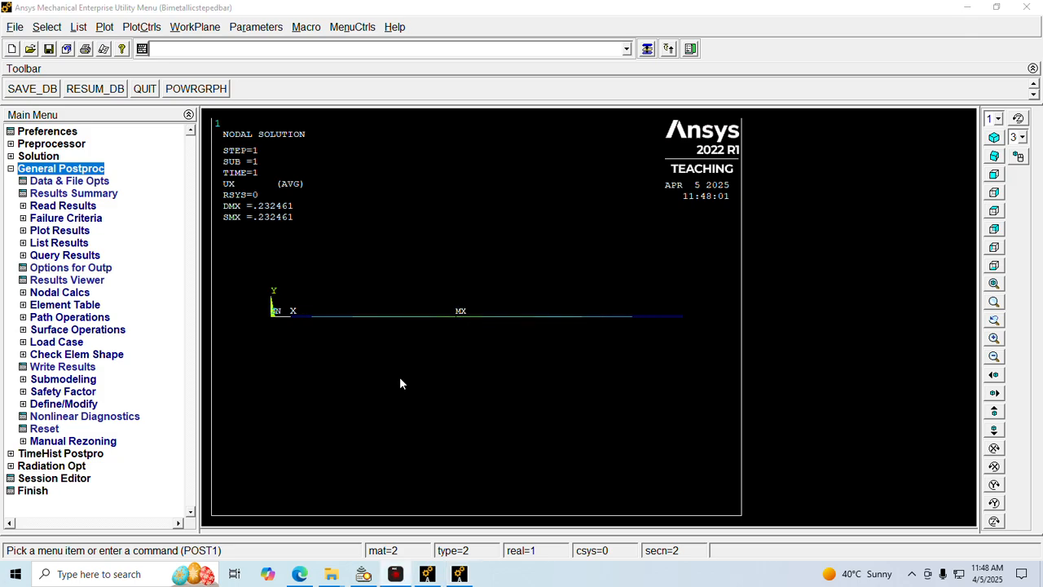
List the reaction solution for all items
{"action": "key", "text": "alt+l"}
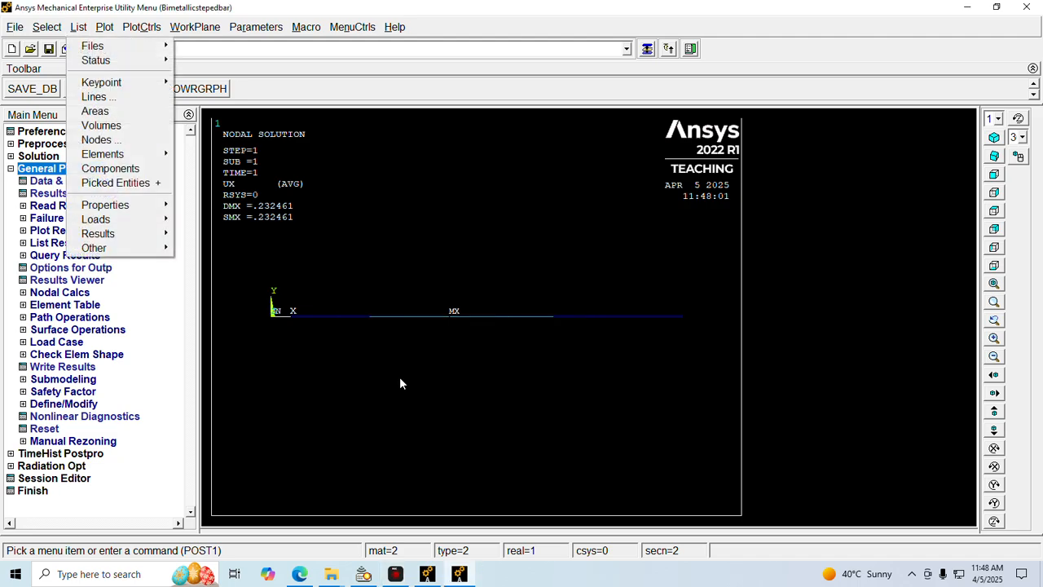
{"action": "mouse_move", "coordinate": [119, 234]}
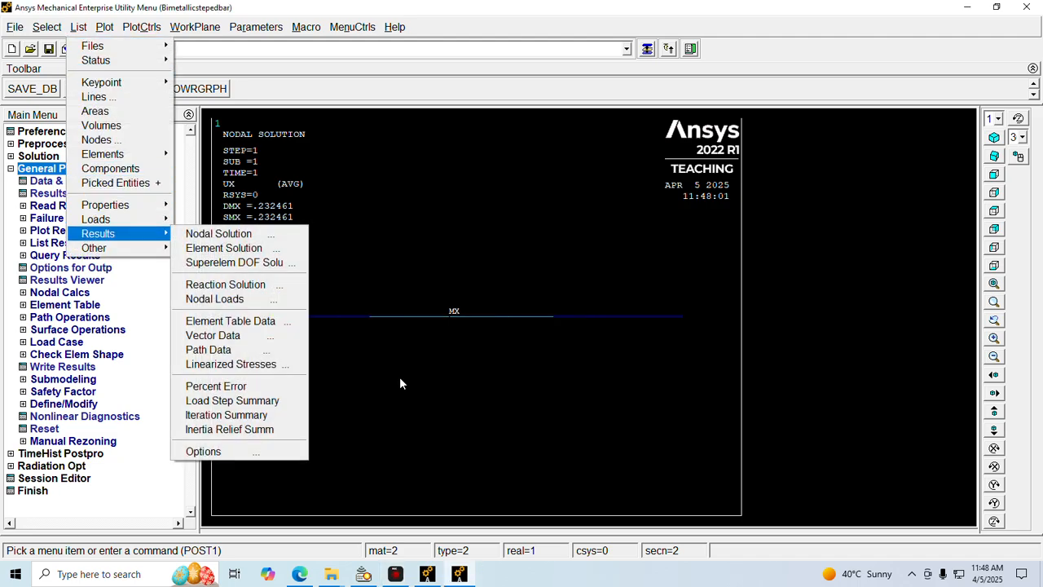
{"action": "key", "text": "Down"}
{"action": "key", "text": "Down"}
{"action": "key", "text": "Down"}
{"action": "key", "text": "Down"}
{"action": "key", "text": "Up"}
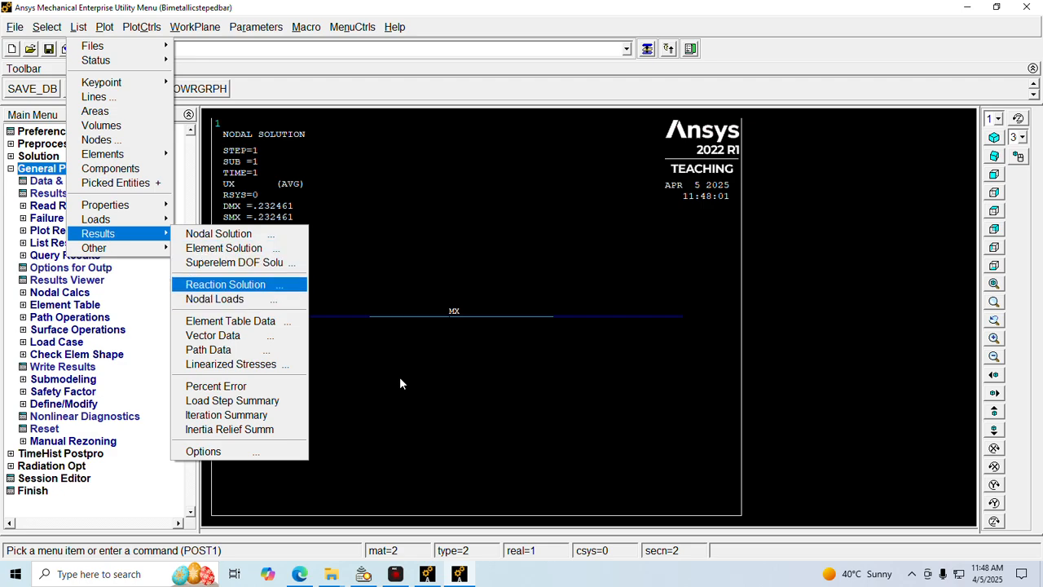
{"action": "left_click", "coordinate": [249, 283]}
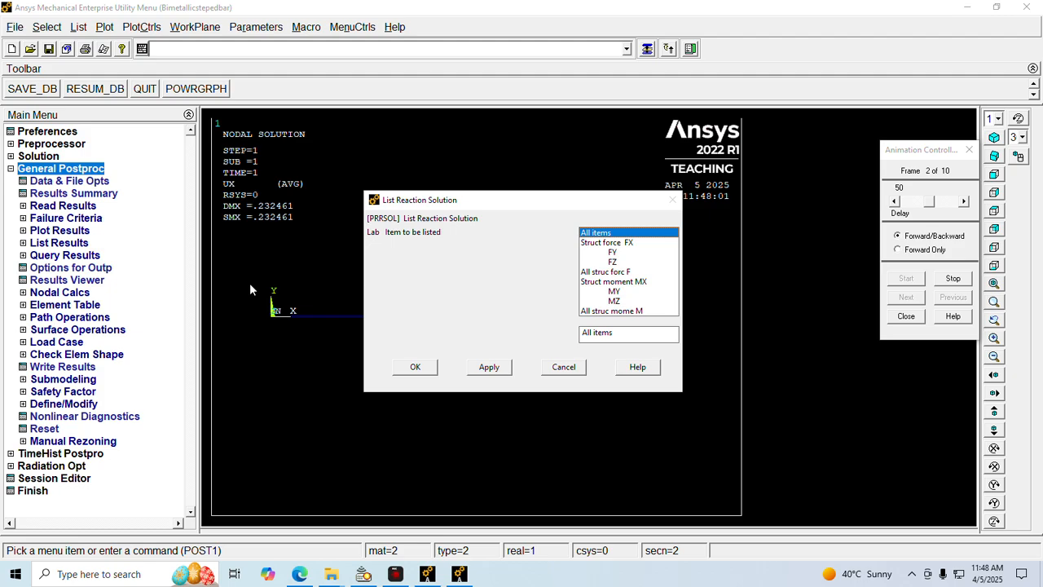
{"action": "left_click", "coordinate": [414, 367]}
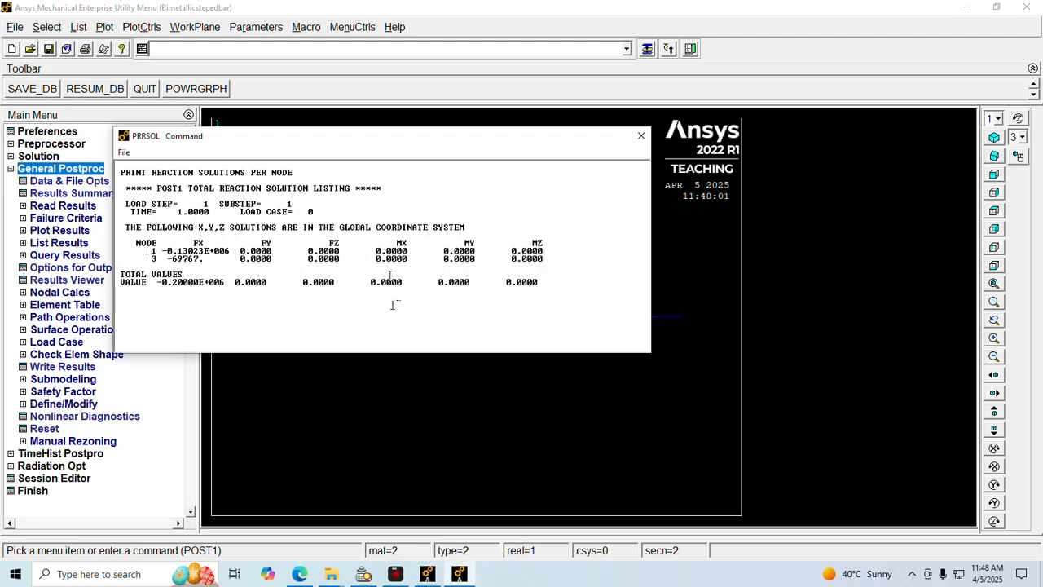
Examine the FX reactions at nodes 1 and 3 and compare them with R1 and R3 in the PDF notes in Edge
{"action": "mouse_move", "coordinate": [147, 251]}
{"action": "left_mouse_down"}
{"action": "mouse_move", "coordinate": [240, 250]}
{"action": "mouse_move", "coordinate": [130, 246]}
{"action": "mouse_move", "coordinate": [145, 250]}
{"action": "left_mouse_up"}
{"action": "double_click", "coordinate": [210, 258]}
{"action": "left_click_drag", "start_coordinate": [162, 258], "coordinate": [142, 251]}
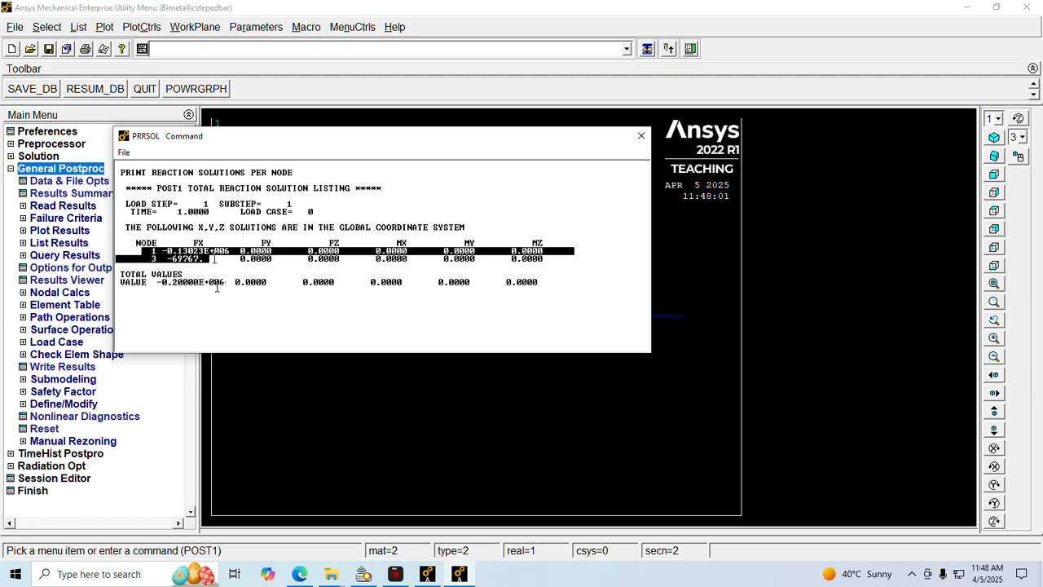
{"action": "left_click", "coordinate": [177, 259]}
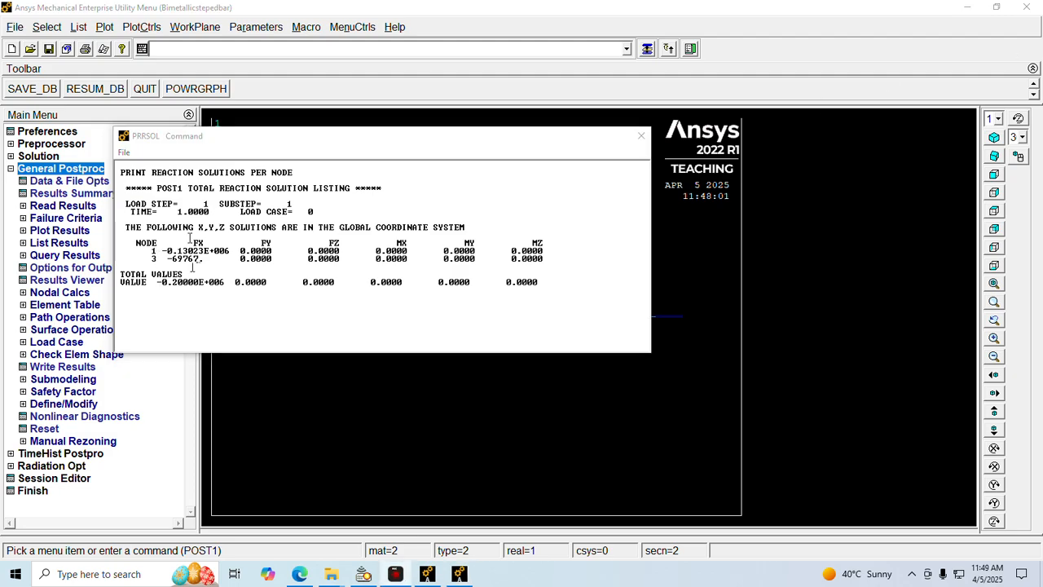
{"action": "double_click", "coordinate": [200, 259]}
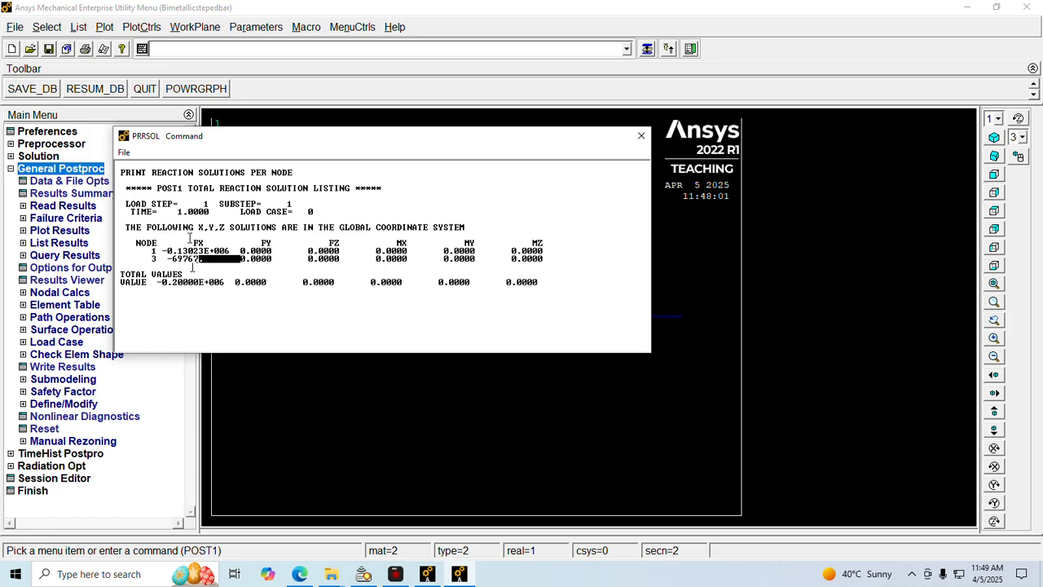
{"action": "left_click", "coordinate": [163, 259]}
{"action": "left_click", "coordinate": [299, 574]}
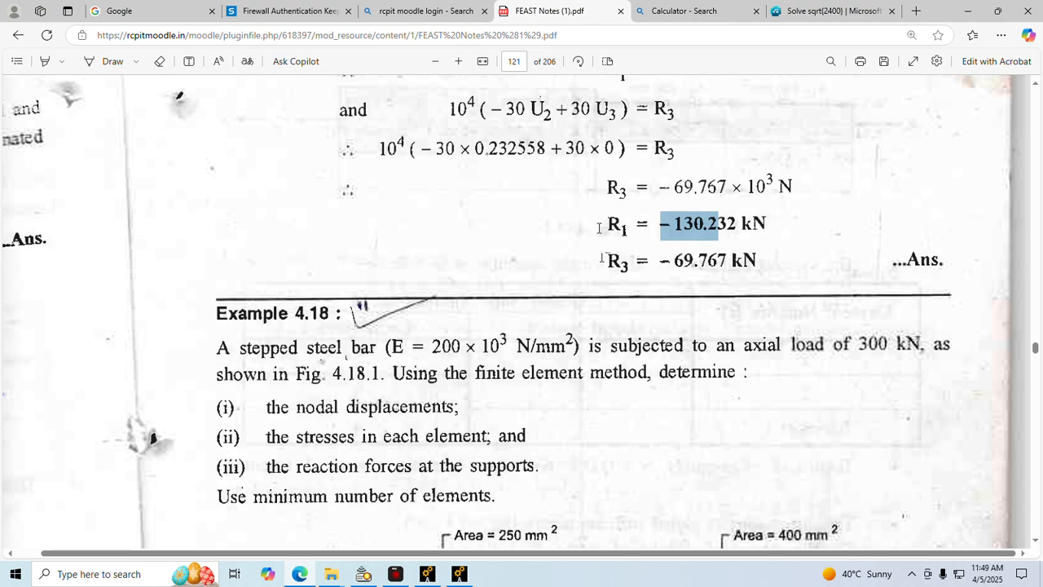
{"action": "left_click_drag", "start_coordinate": [599, 228], "coordinate": [757, 262]}
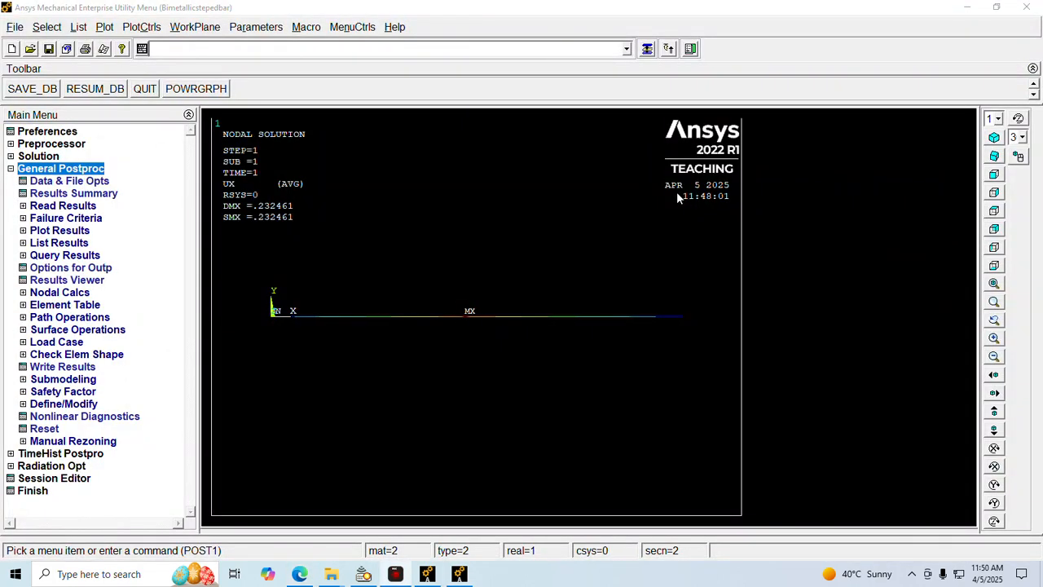
List the nodal DOF solution for the X-component of displacement in Ansys
{"action": "left_click", "coordinate": [78, 27]}
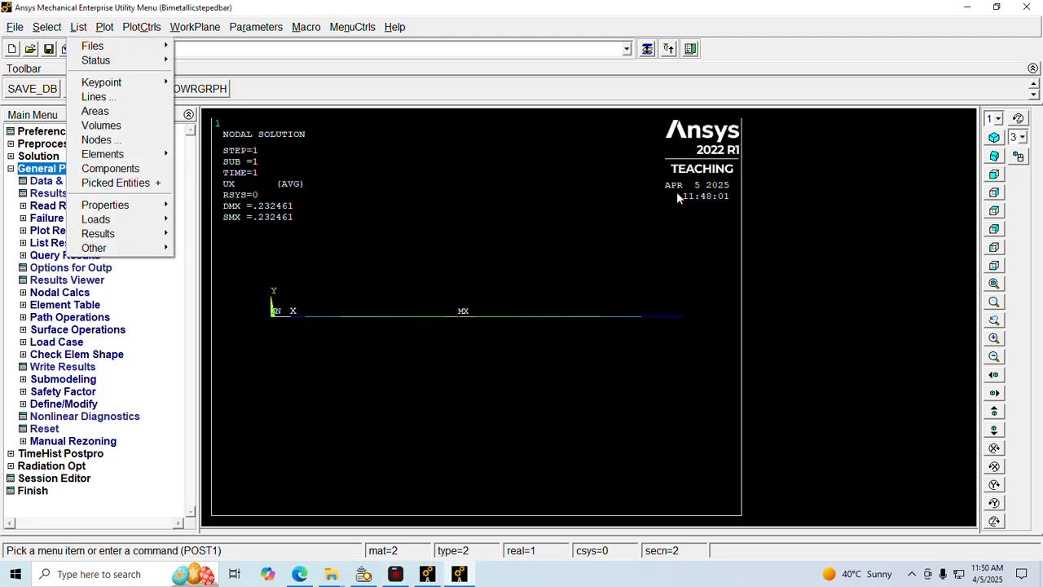
{"action": "mouse_move", "coordinate": [98, 234]}
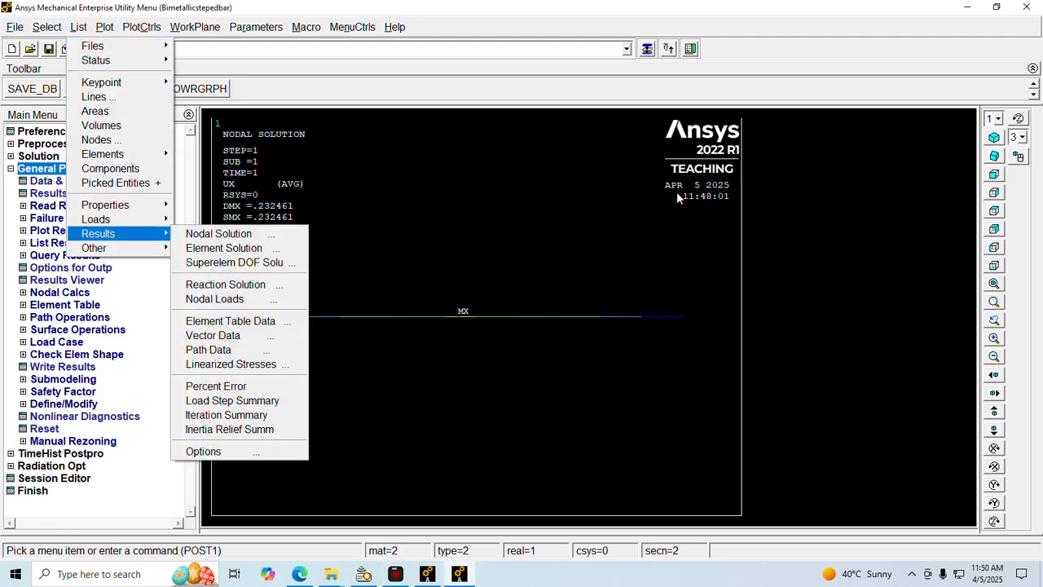
{"action": "left_click", "coordinate": [218, 234]}
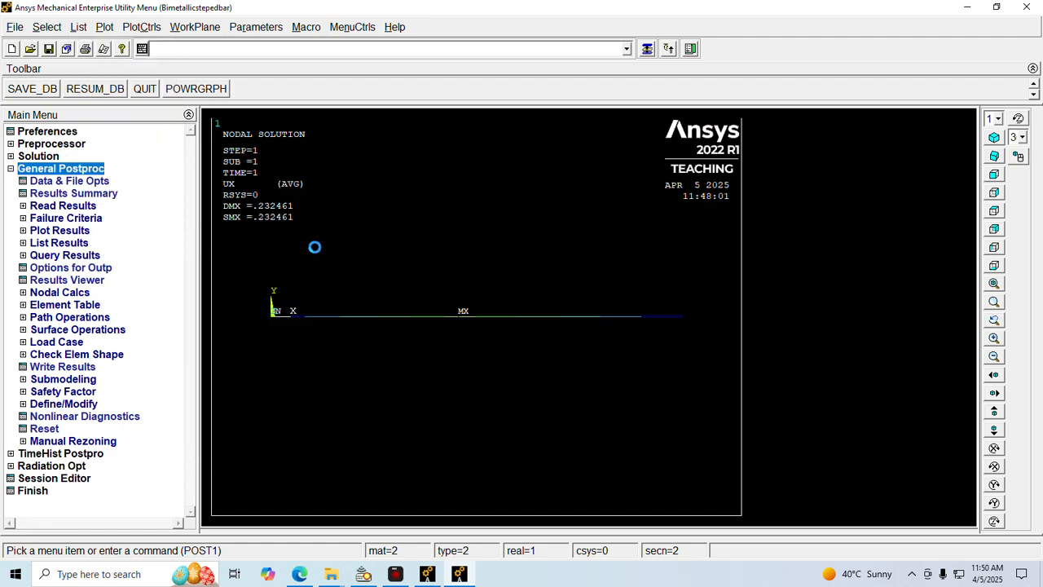
{"action": "double_click", "coordinate": [459, 229]}
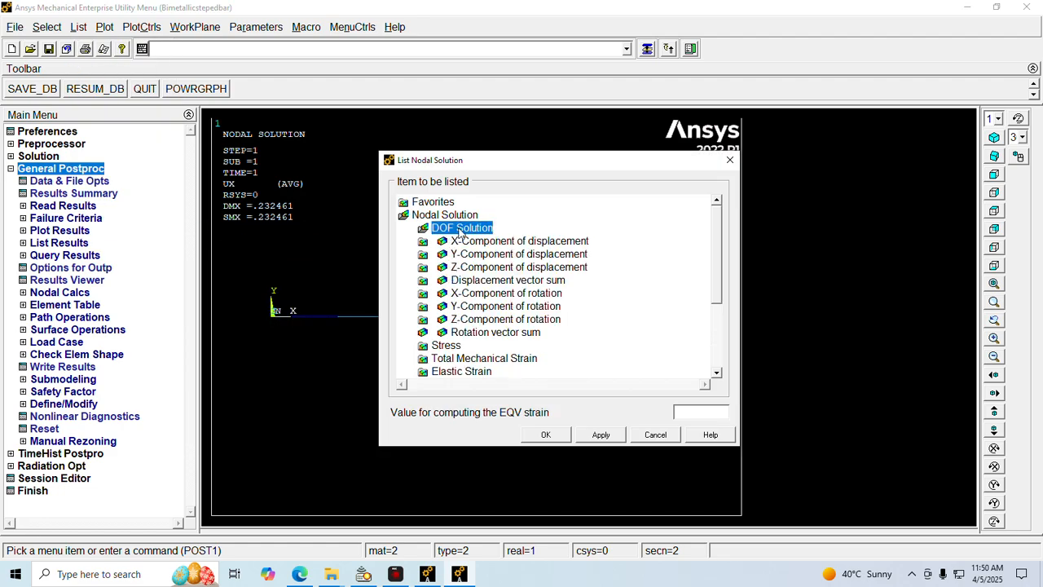
{"action": "key", "text": "Down"}
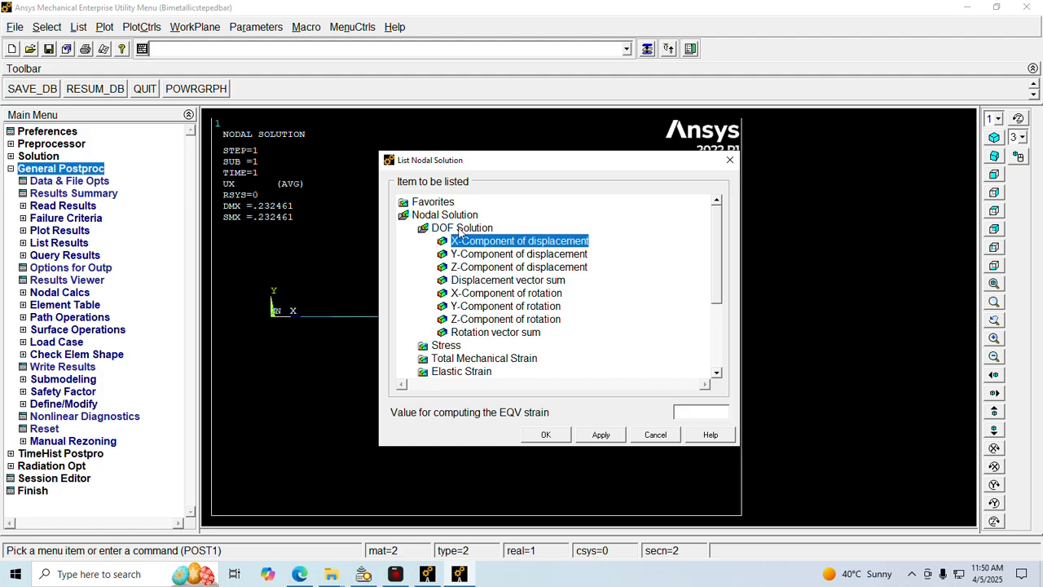
{"action": "left_click", "coordinate": [548, 434]}
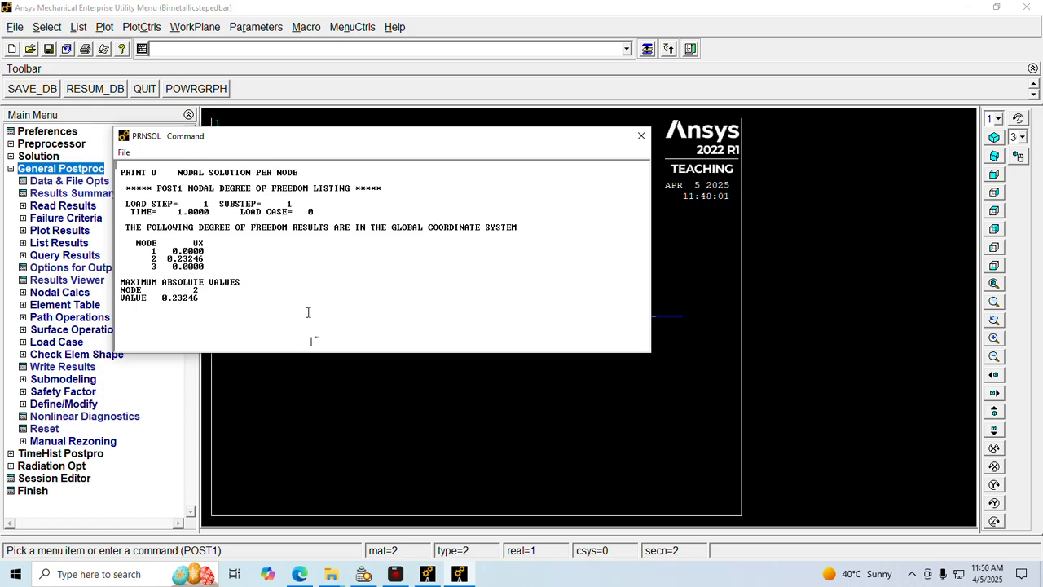
Examine the UX displacements at nodes 1, 2 and 3 in the listing, and close it
{"action": "left_click_drag", "start_coordinate": [148, 251], "coordinate": [219, 252]}
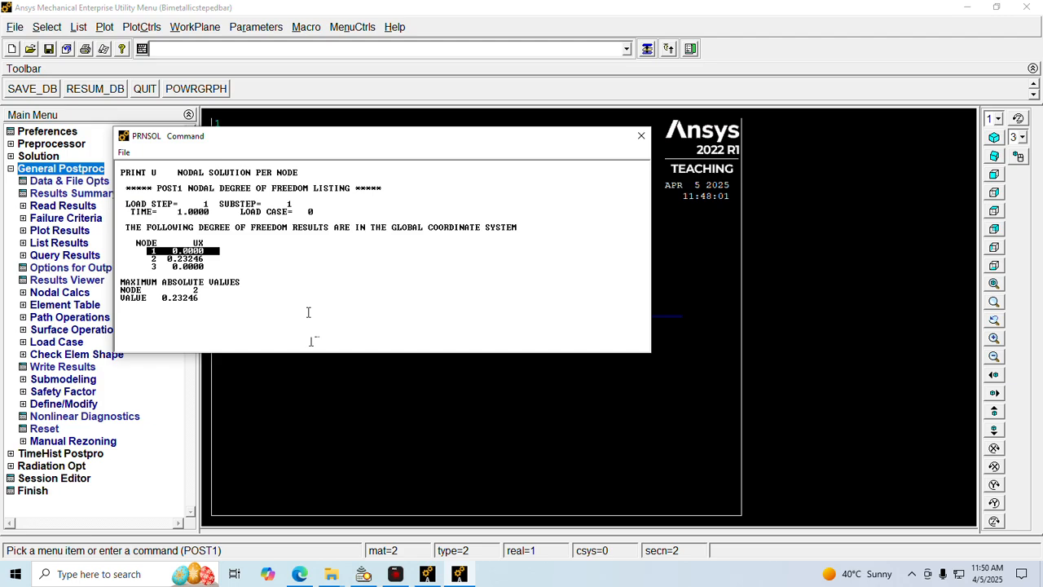
{"action": "left_click_drag", "start_coordinate": [152, 266], "coordinate": [205, 266]}
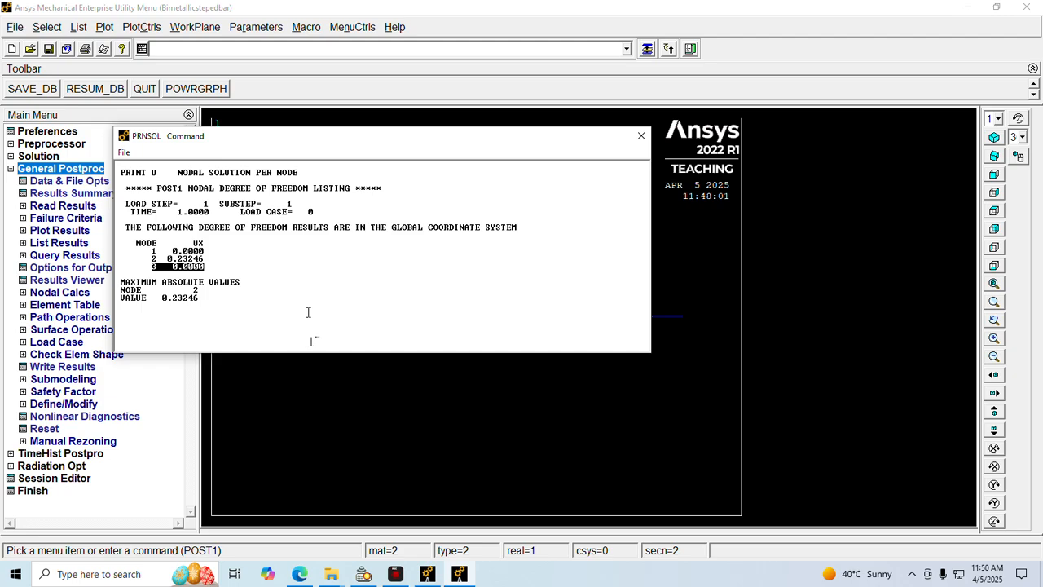
{"action": "left_click", "coordinate": [230, 266]}
{"action": "left_click_drag", "start_coordinate": [163, 259], "coordinate": [214, 259]}
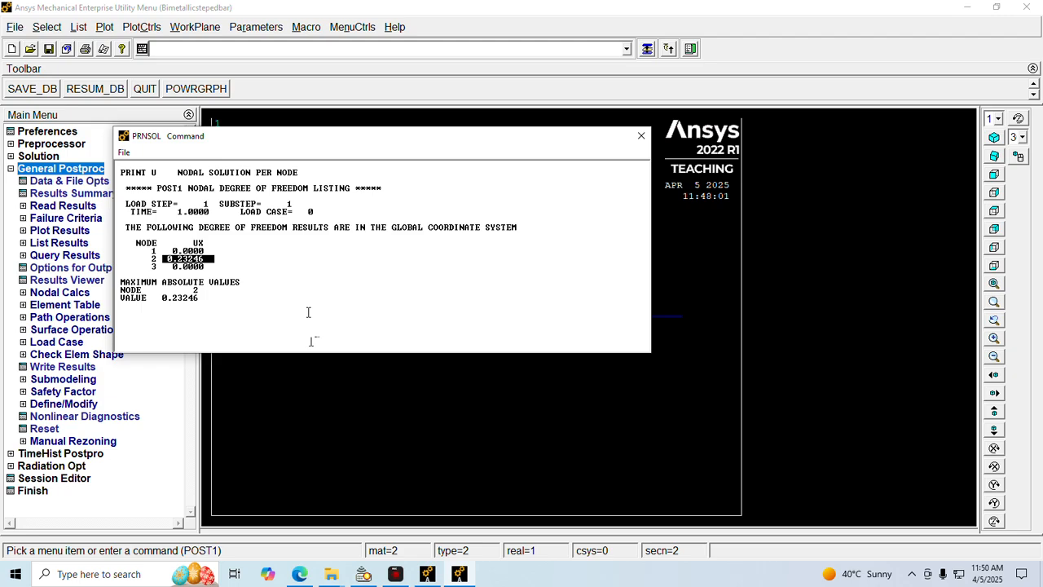
{"action": "left_click", "coordinate": [230, 259]}
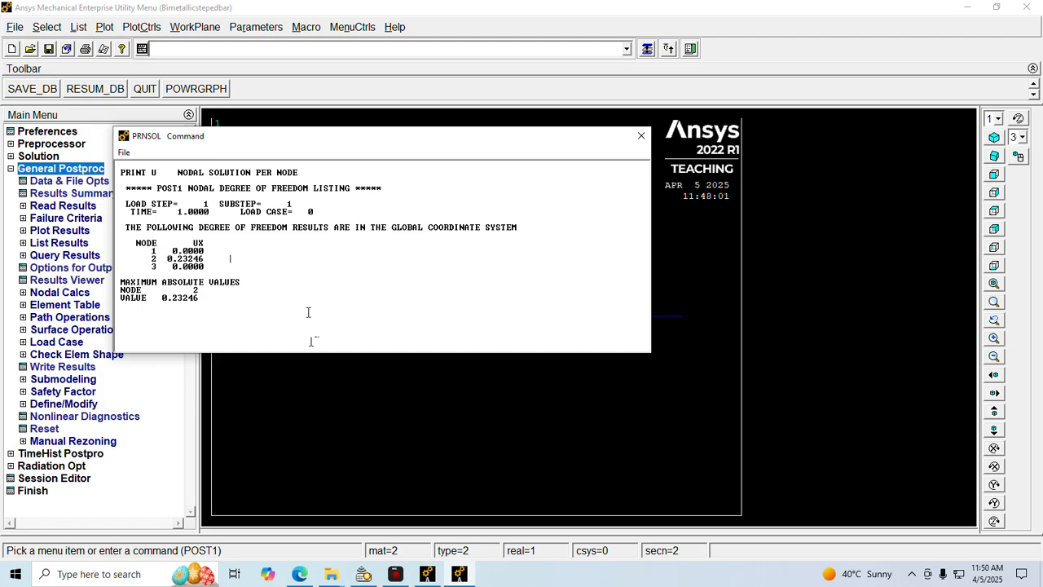
{"action": "left_click_drag", "start_coordinate": [147, 251], "coordinate": [205, 260]}
{"action": "left_click", "coordinate": [231, 259]}
{"action": "left_click", "coordinate": [640, 137]}
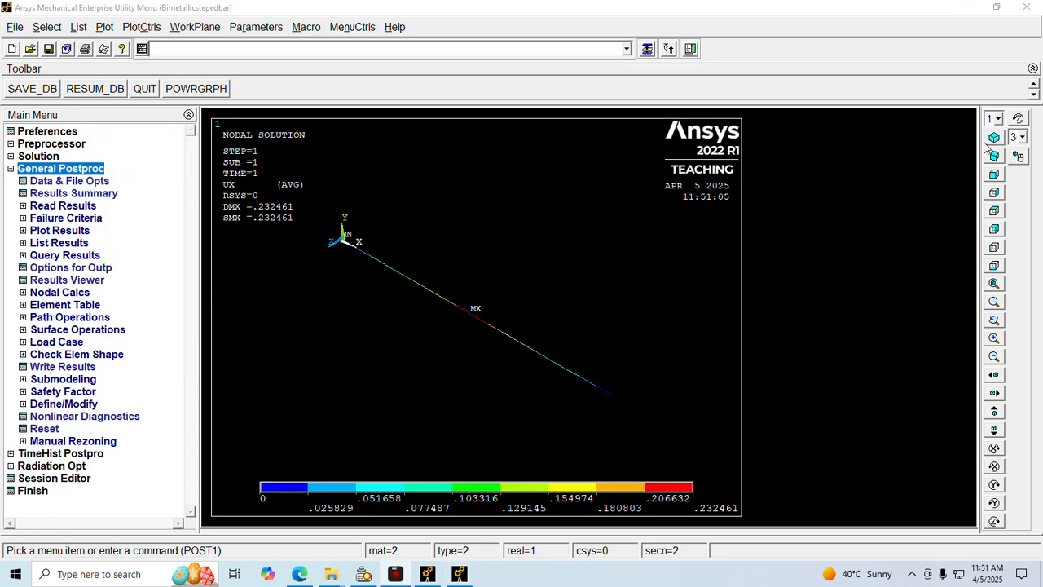
Display the bar's UX result plot in the oblique view
{"action": "left_click", "coordinate": [994, 156]}
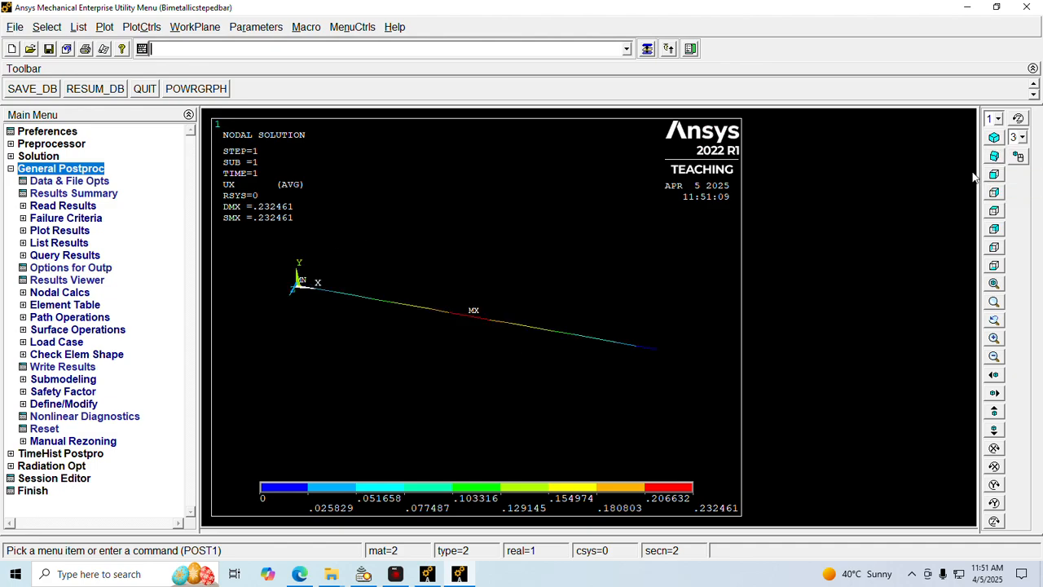
Show the bar's UX result plot in isometric view with element shapes displayed from real constant descriptions
{"action": "left_click", "coordinate": [993, 137]}
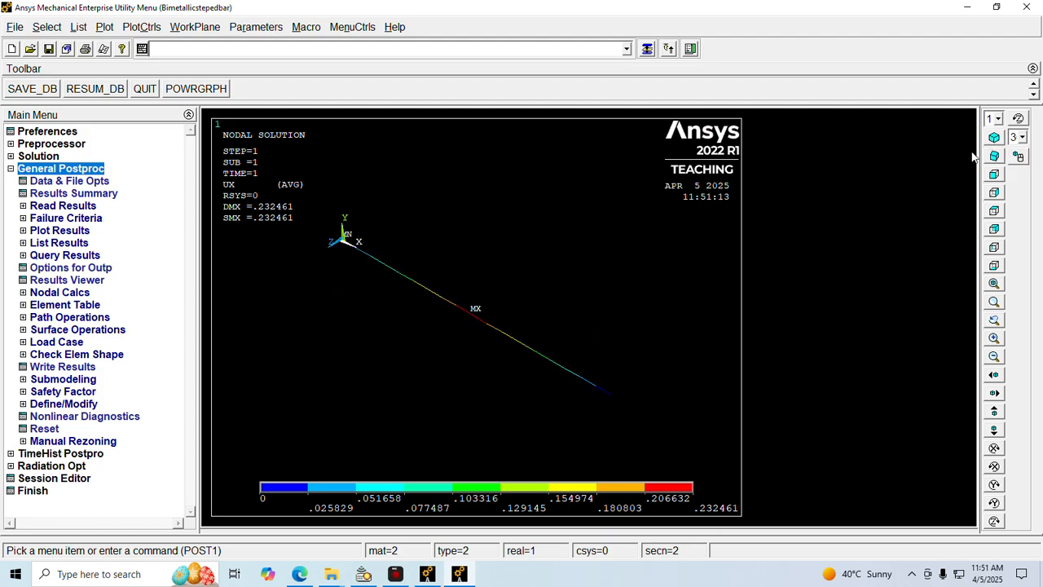
{"action": "left_click", "coordinate": [142, 26]}
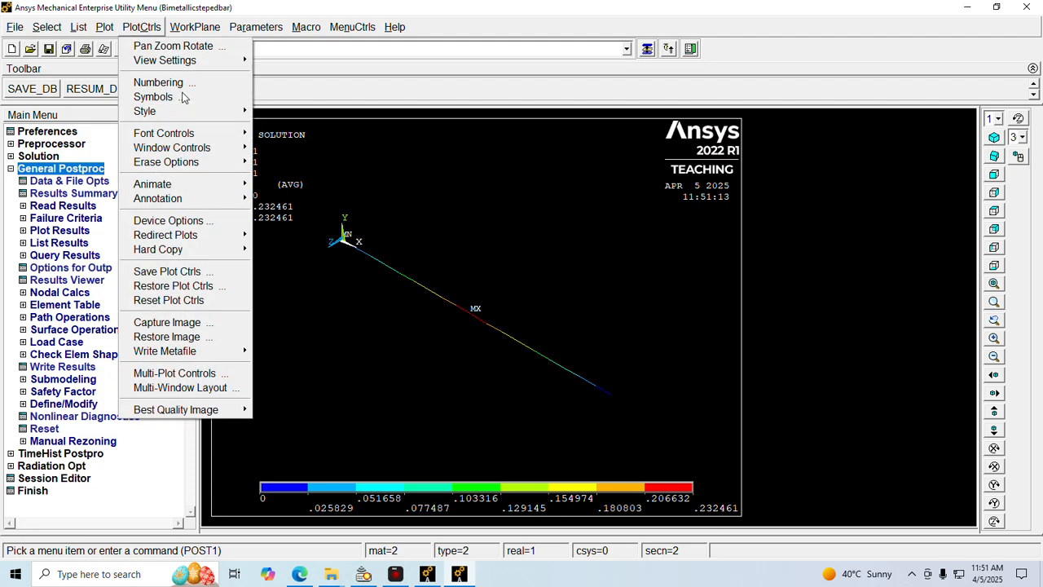
{"action": "key", "text": "Down"}
{"action": "key", "text": "Right"}
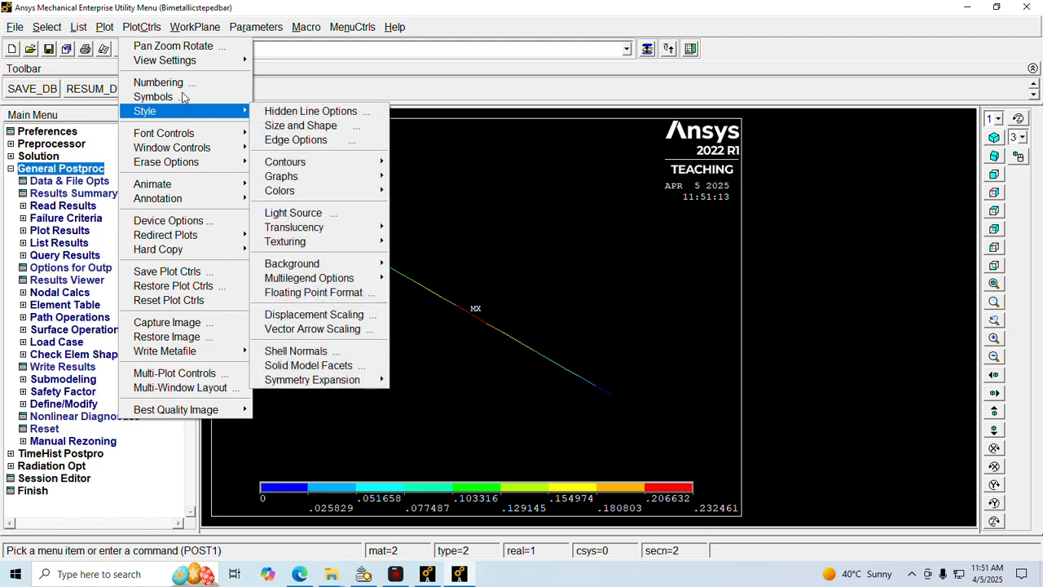
{"action": "key", "text": "Down"}
{"action": "key", "text": "Down"}
{"action": "key", "text": "Return"}
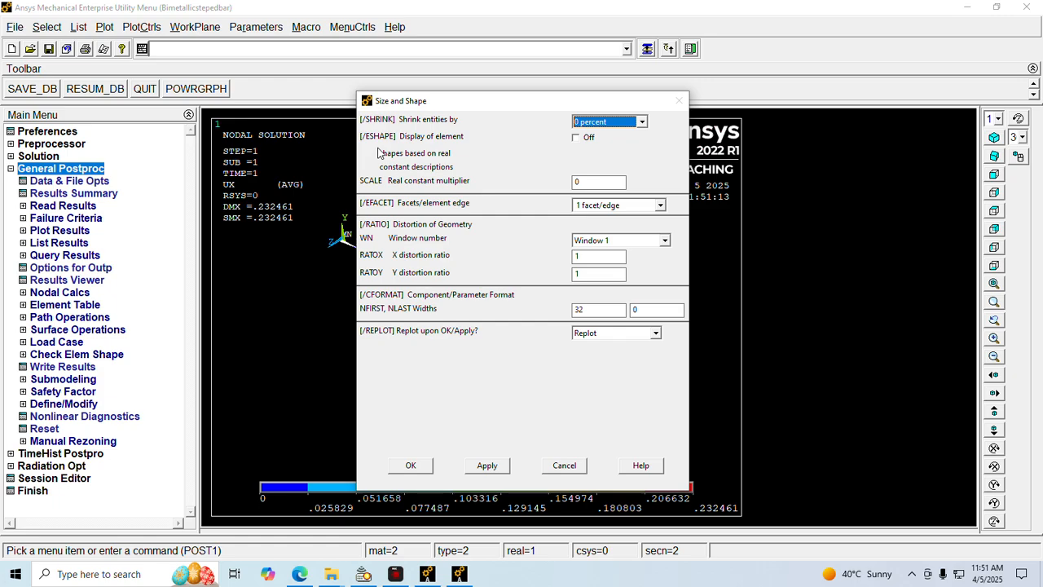
{"action": "key", "text": "Tab"}
{"action": "key", "text": "space"}
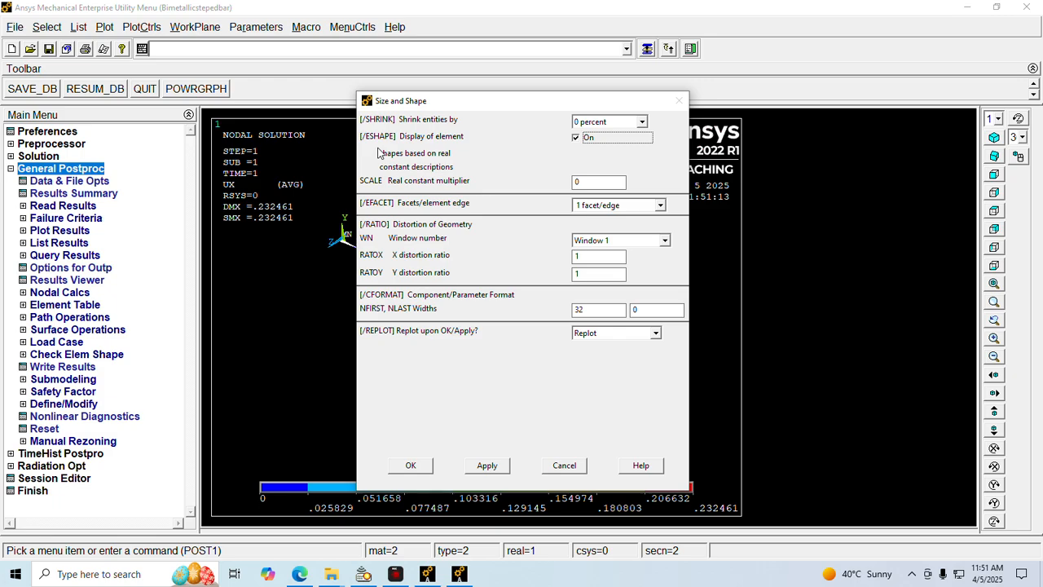
{"action": "left_click", "coordinate": [405, 468]}
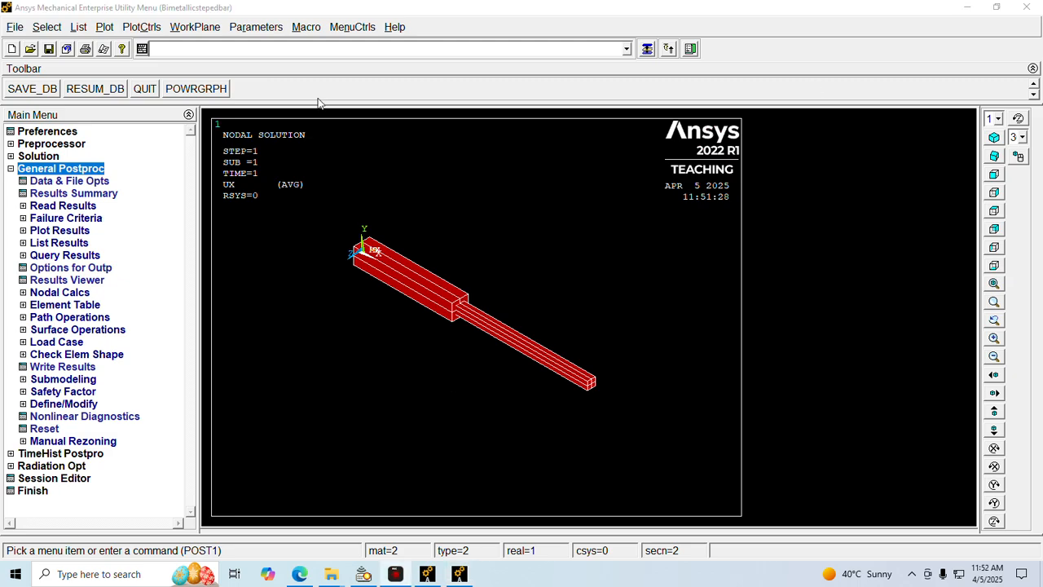
Animate the deformed results for the UX translation with 10 frames and a 0.5-second time delay, and reduce the playback delay to 0
{"action": "left_click", "coordinate": [142, 27]}
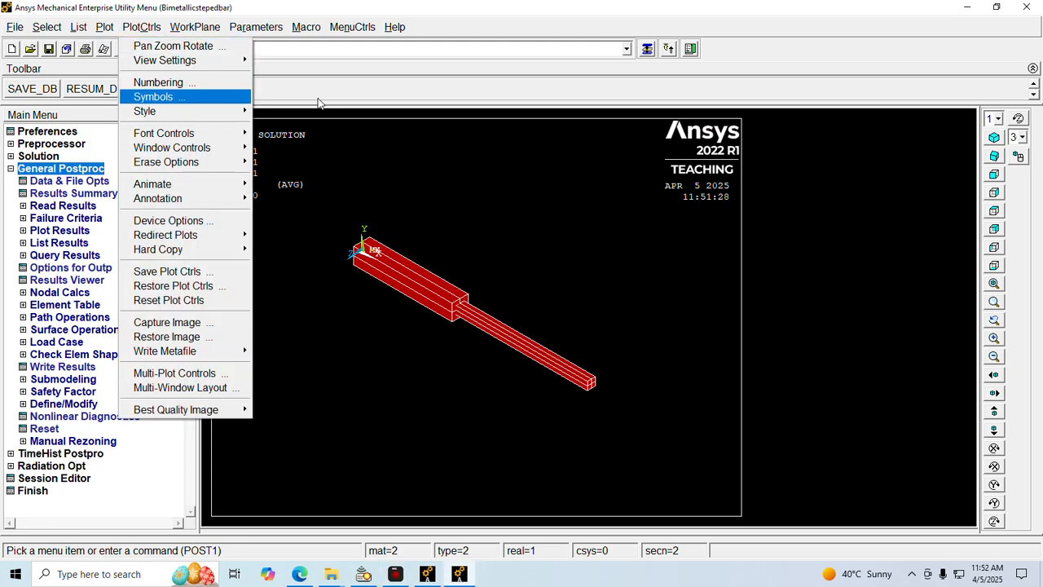
{"action": "mouse_move", "coordinate": [186, 184]}
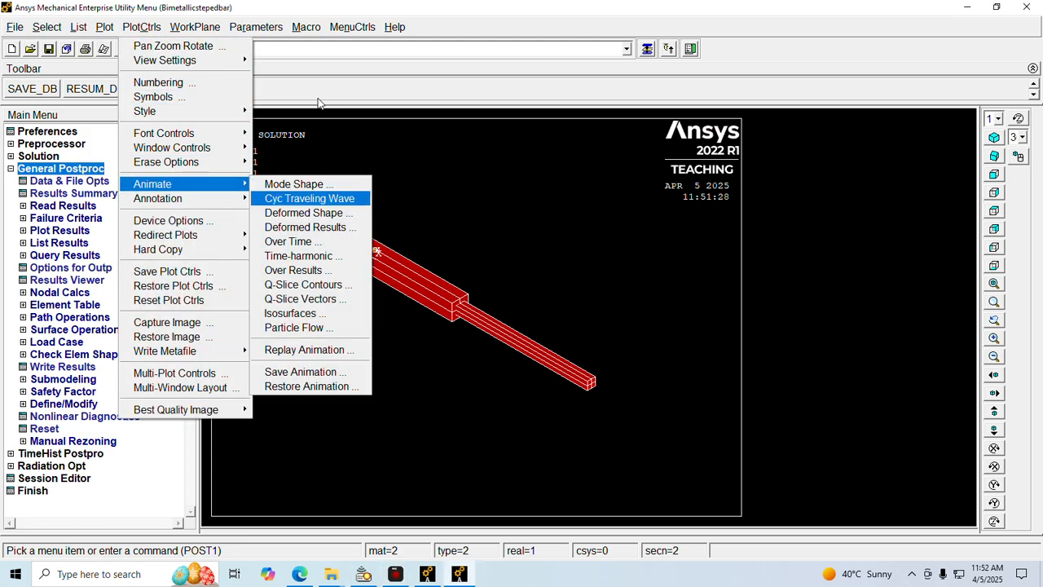
{"action": "left_click", "coordinate": [308, 227]}
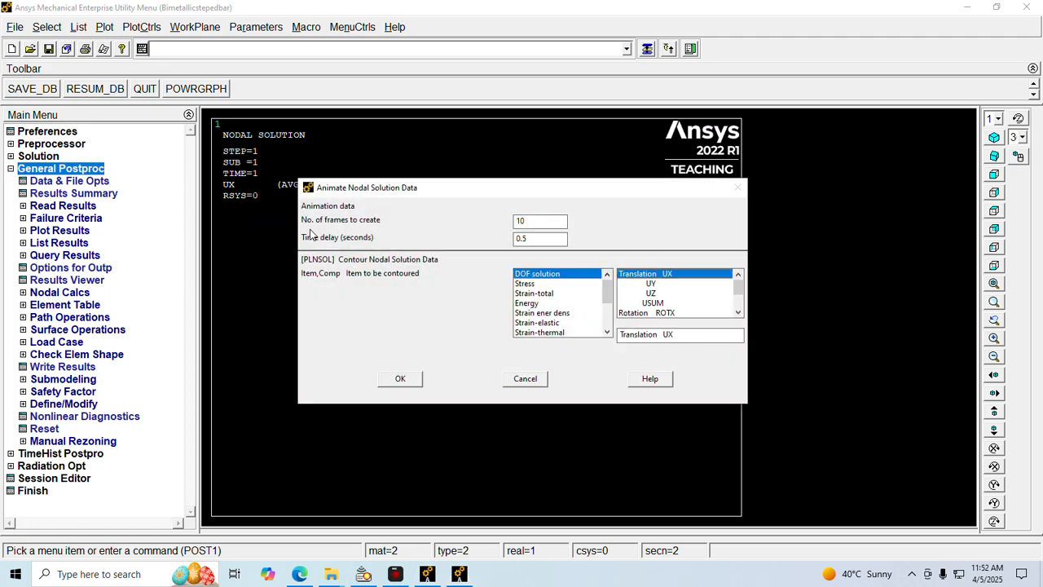
{"action": "left_click", "coordinate": [400, 378]}
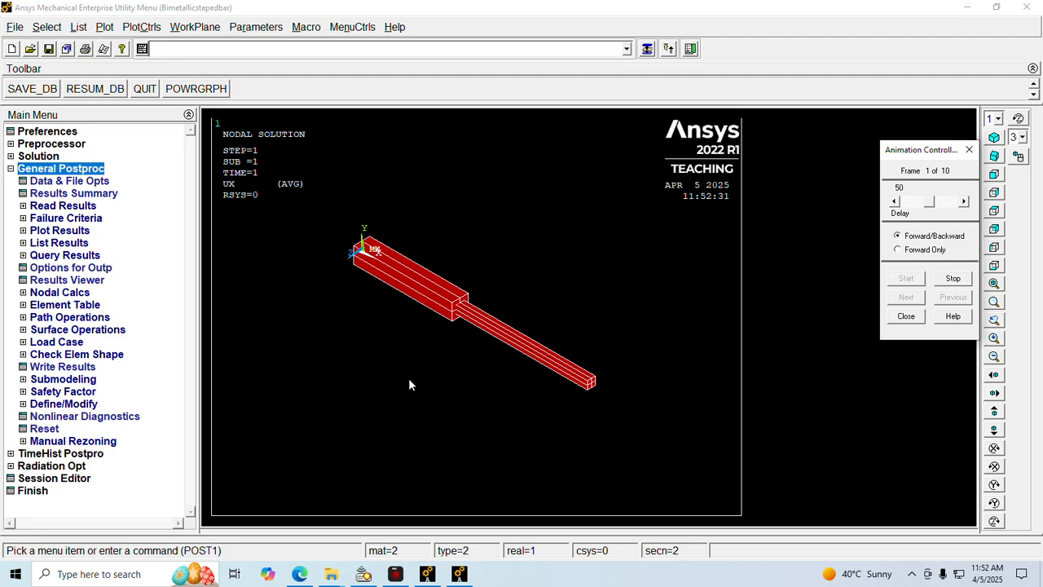
{"action": "left_click_drag", "start_coordinate": [929, 201], "coordinate": [874, 216]}
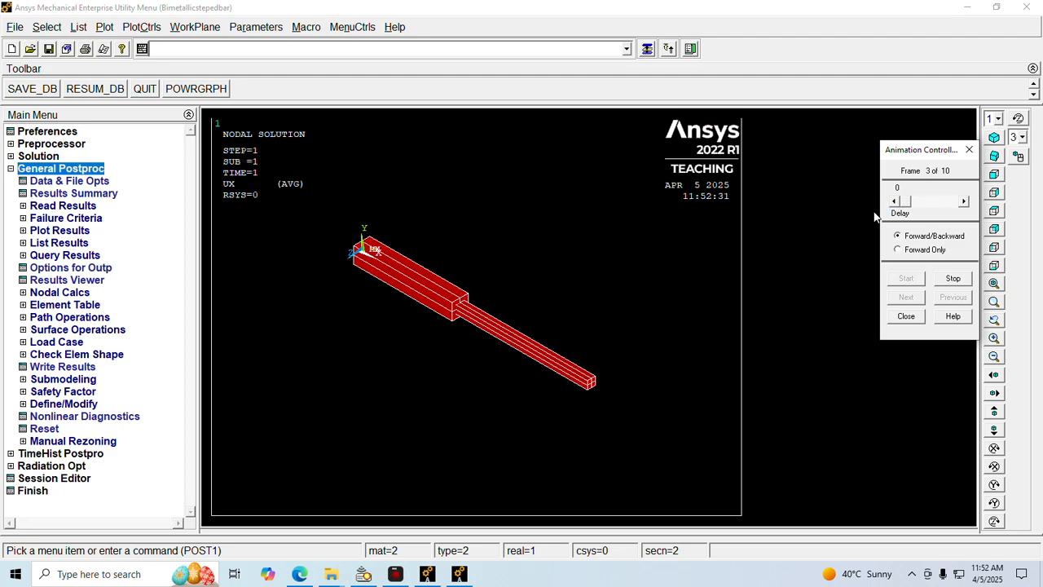